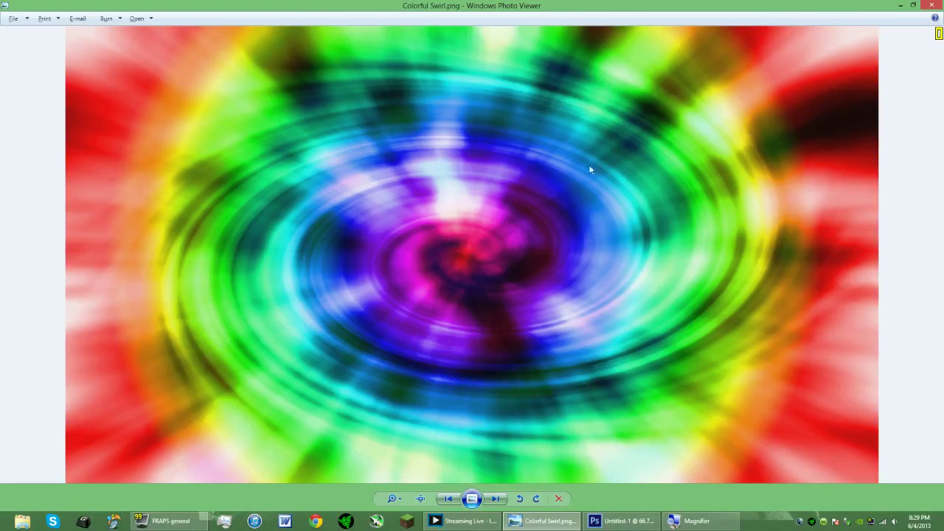
Close the image preview, minimise the open document window and check the main display's screen resolution.
click(932, 5)
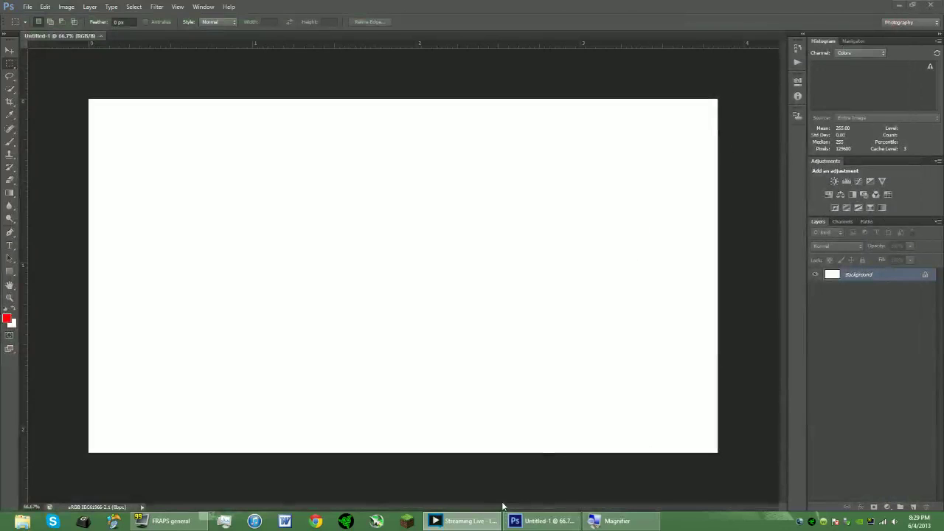
click(903, 5)
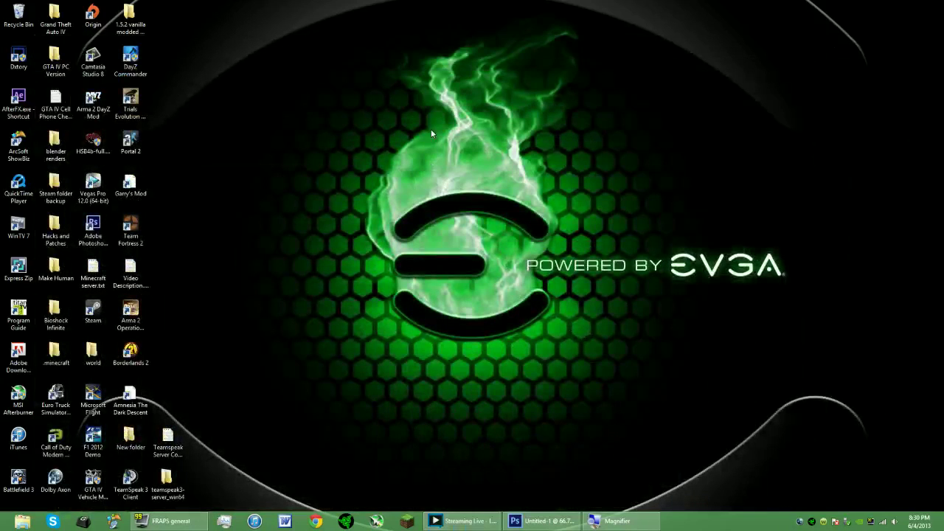
right_click(397, 145)
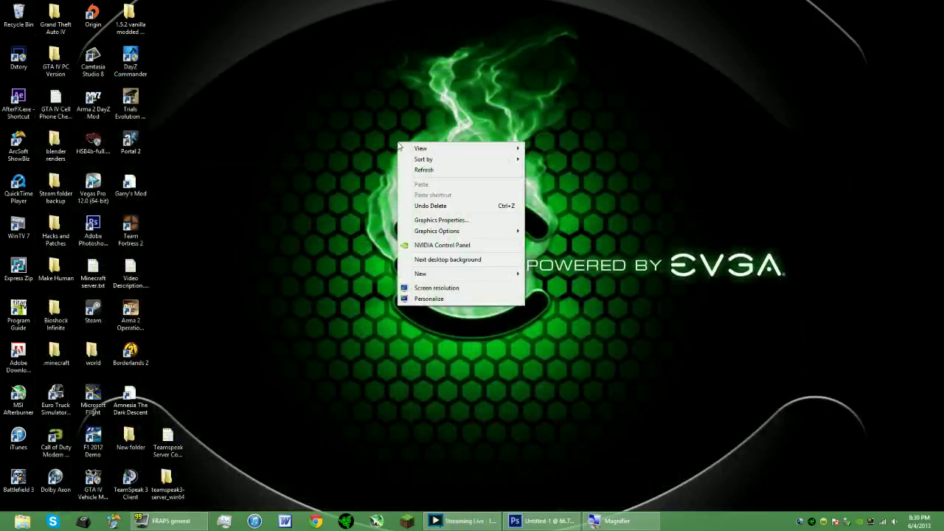
click(442, 294)
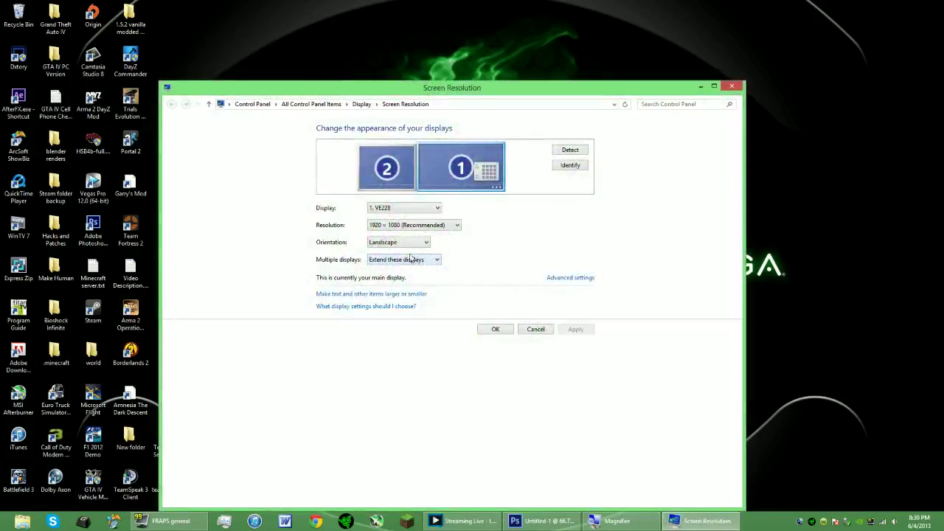
click(401, 226)
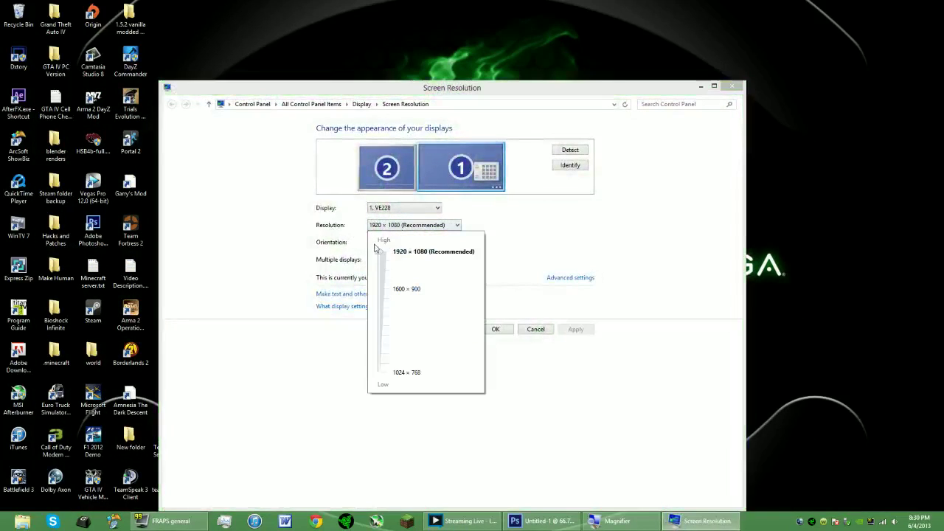
click(396, 251)
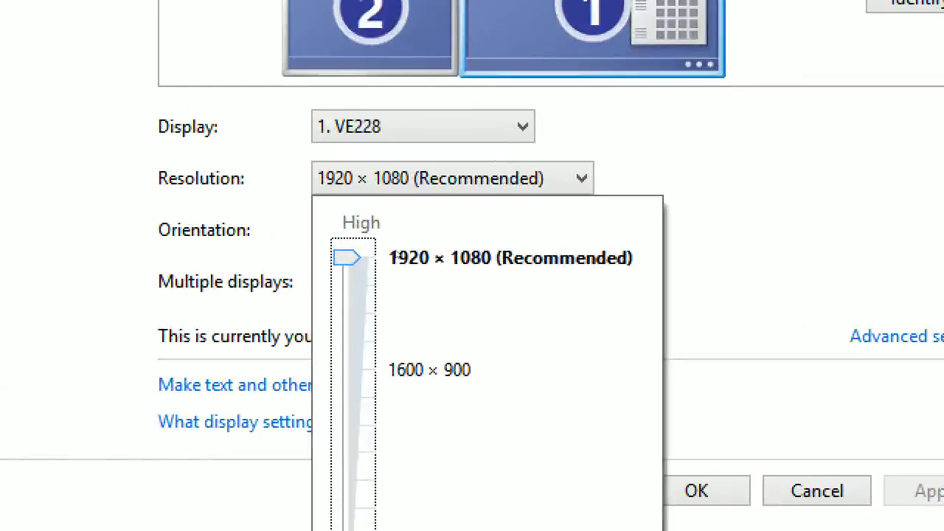
key(Down)
key(Up)
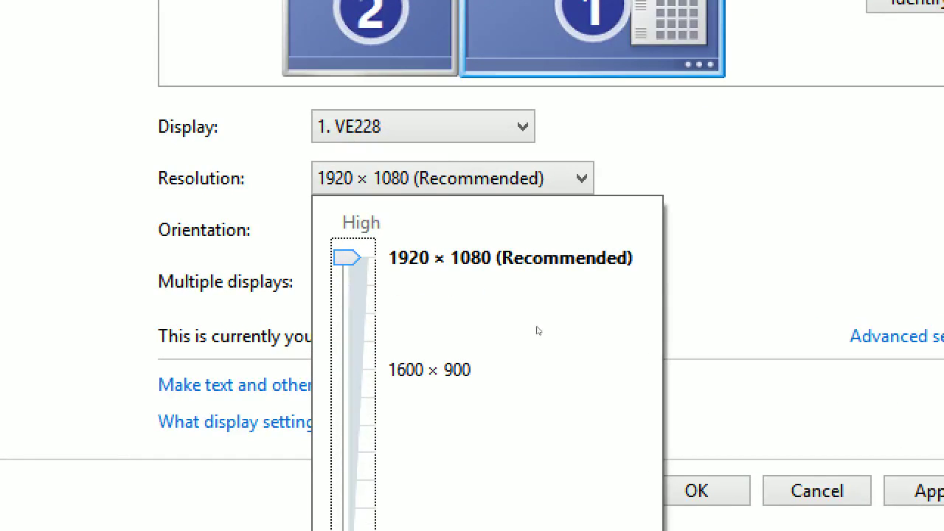
key(Return)
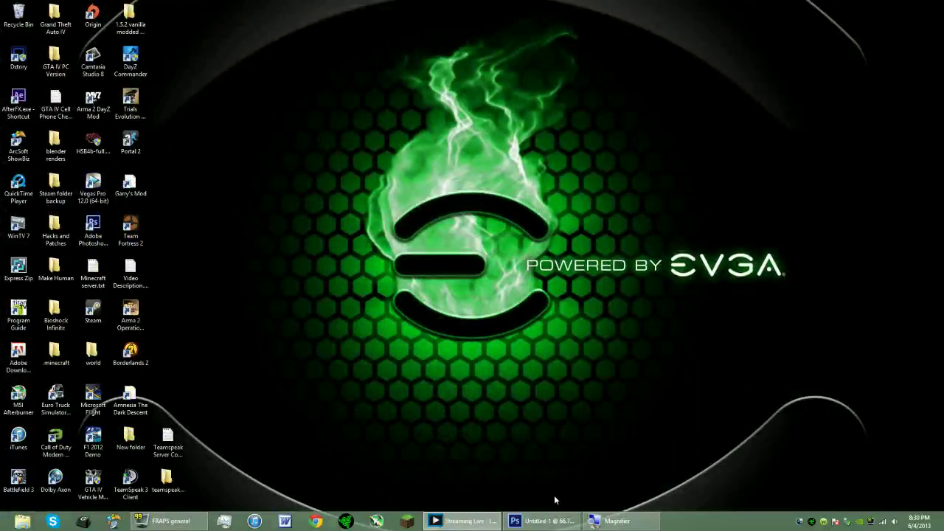
Switch to Photoshop, close the blank untitled document and start a new one.
click(550, 521)
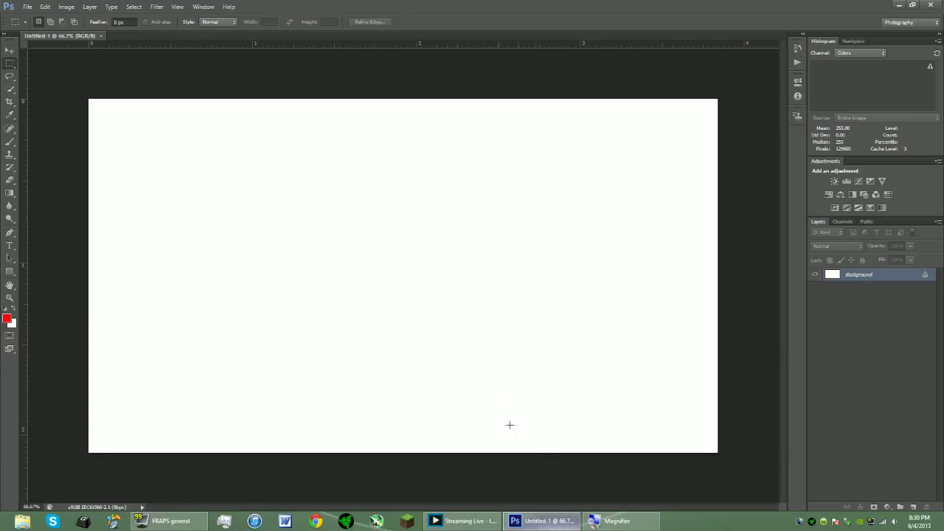
click(32, 9)
click(384, 9)
click(102, 35)
click(27, 7)
click(37, 14)
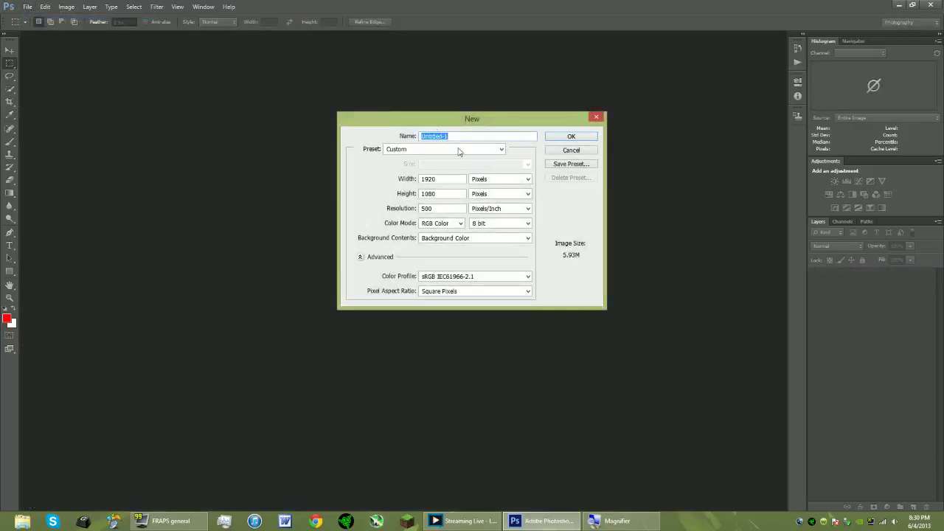
Create the new document at 1920 × 1080 pixels and 500 pixels/inch, with Background Color as its contents.
click(449, 180)
click(448, 194)
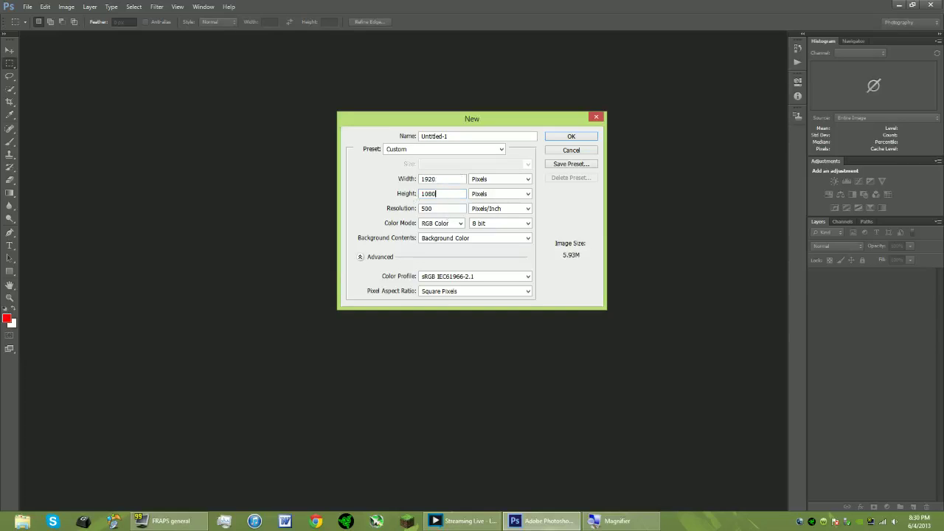
click(440, 208)
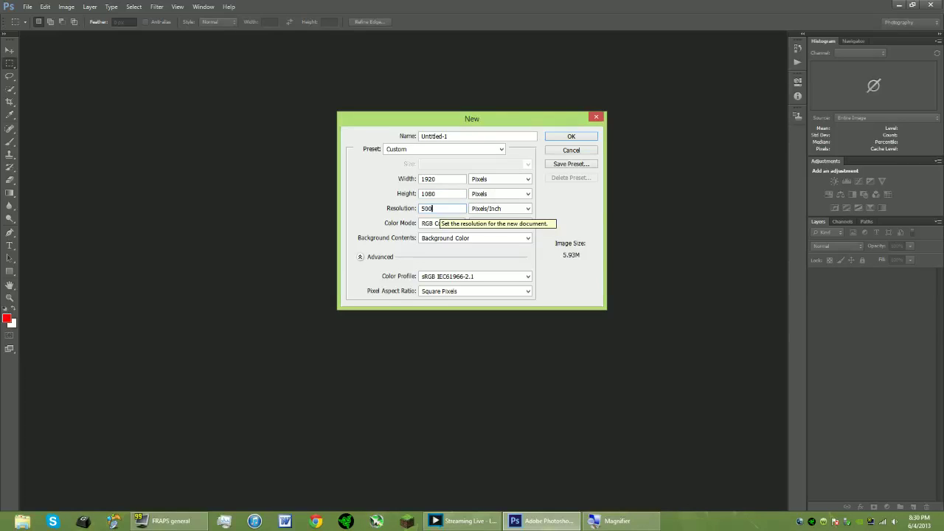
key(Tab)
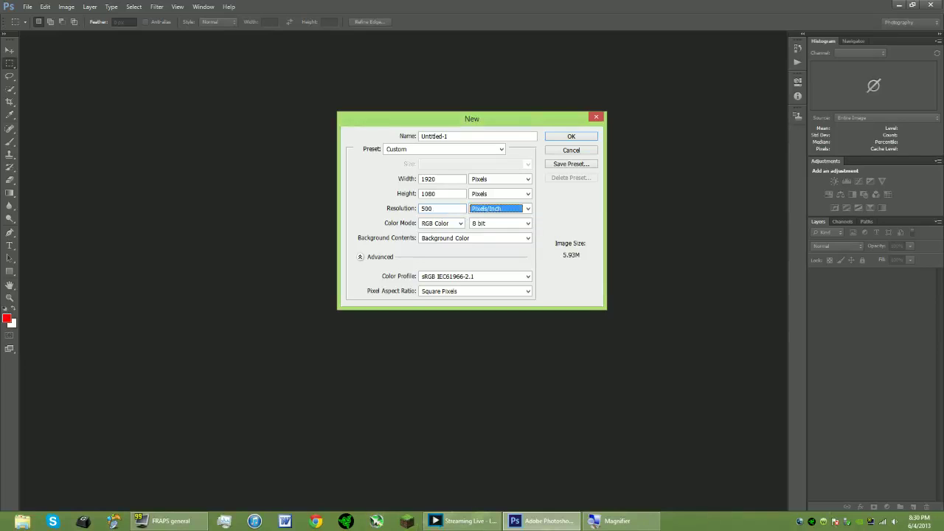
click(439, 209)
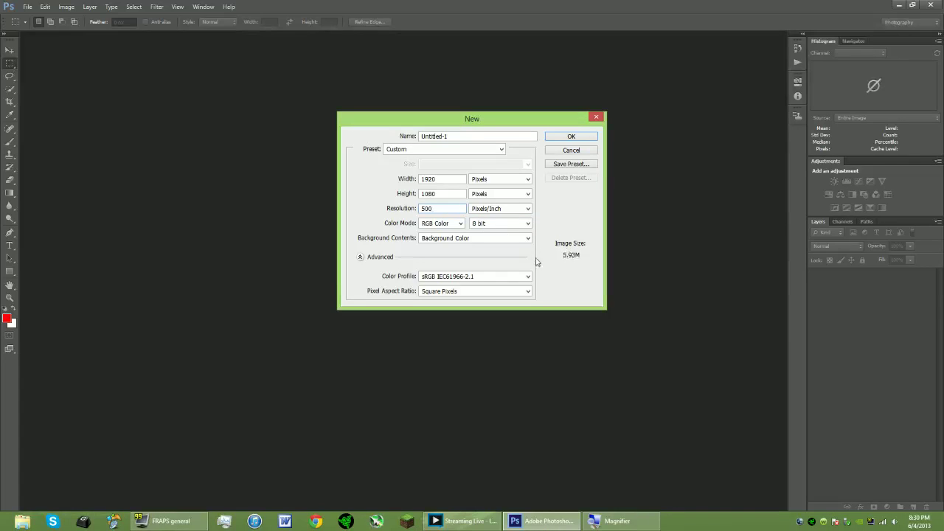
click(468, 241)
click(469, 241)
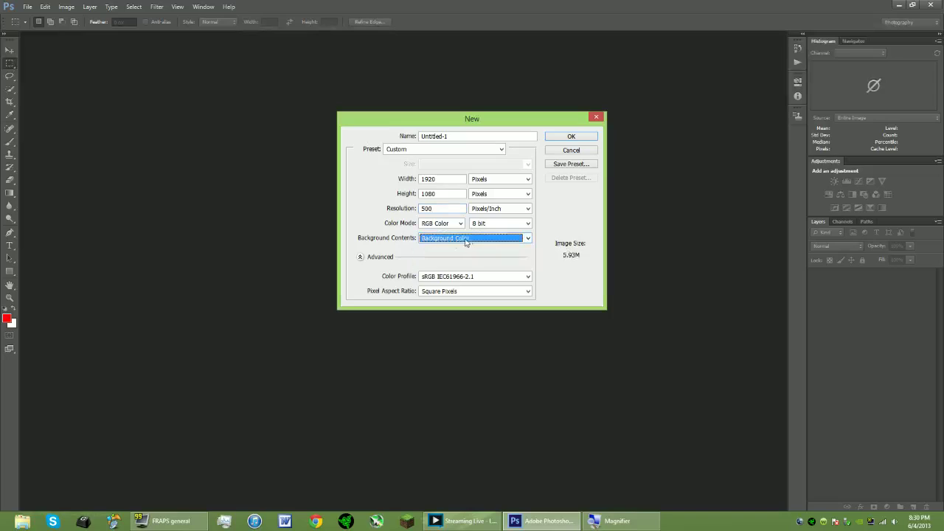
click(430, 243)
click(428, 245)
click(568, 137)
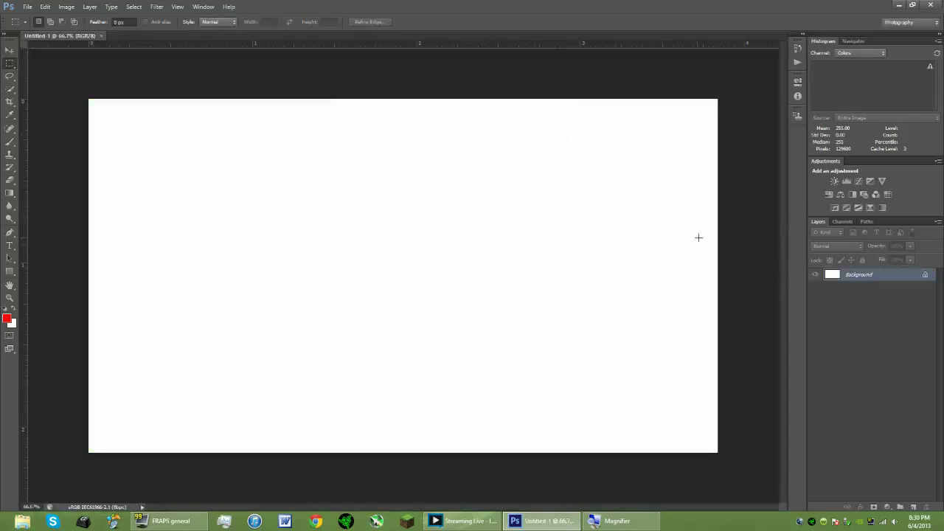
Activate the Gradient tool and load the Spectrum gradient preset.
click(10, 193)
right_click(12, 195)
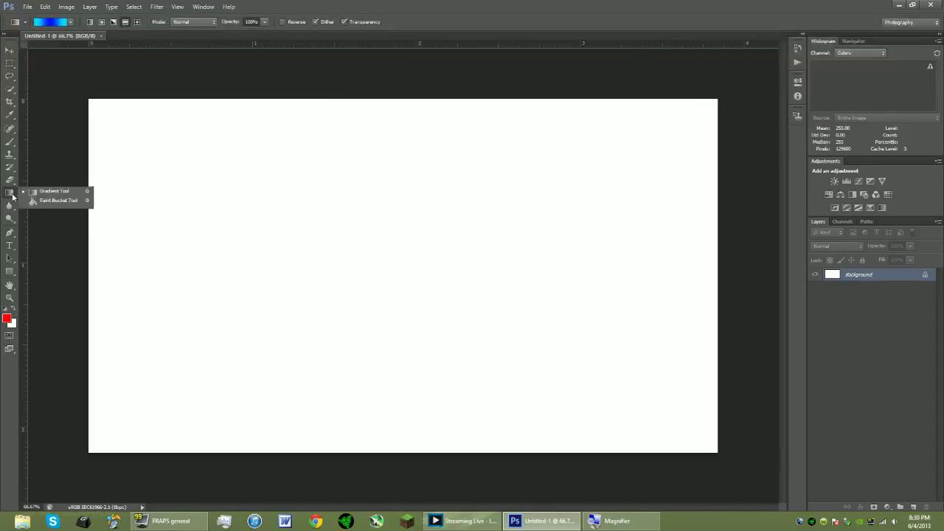
click(34, 201)
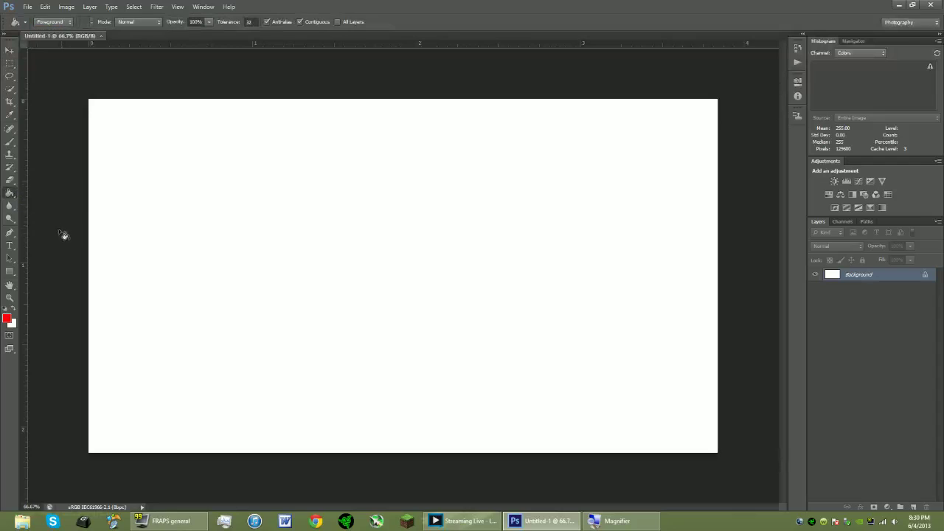
right_click(9, 196)
click(37, 190)
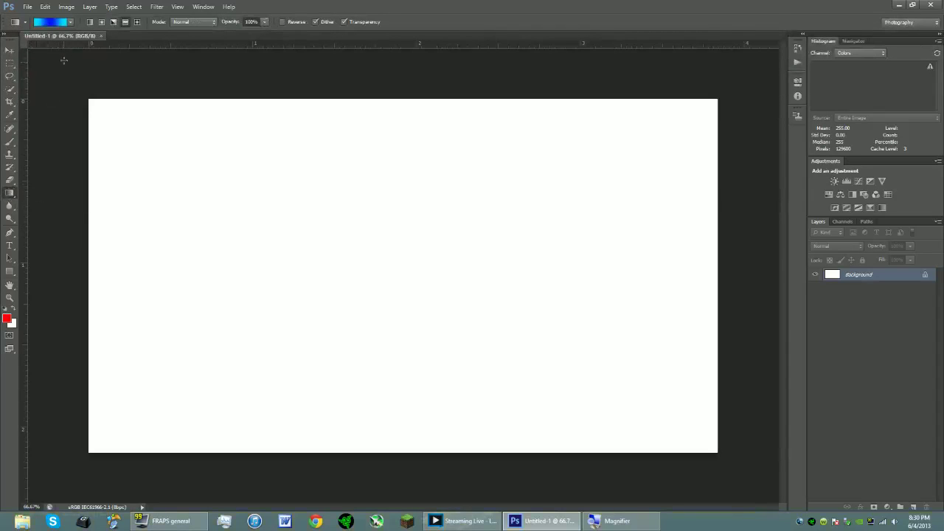
click(53, 23)
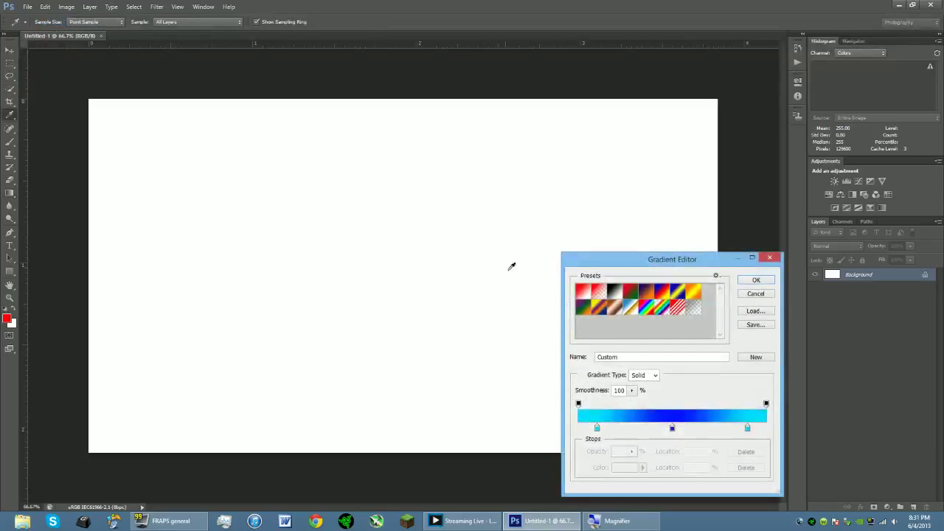
click(647, 310)
click(659, 311)
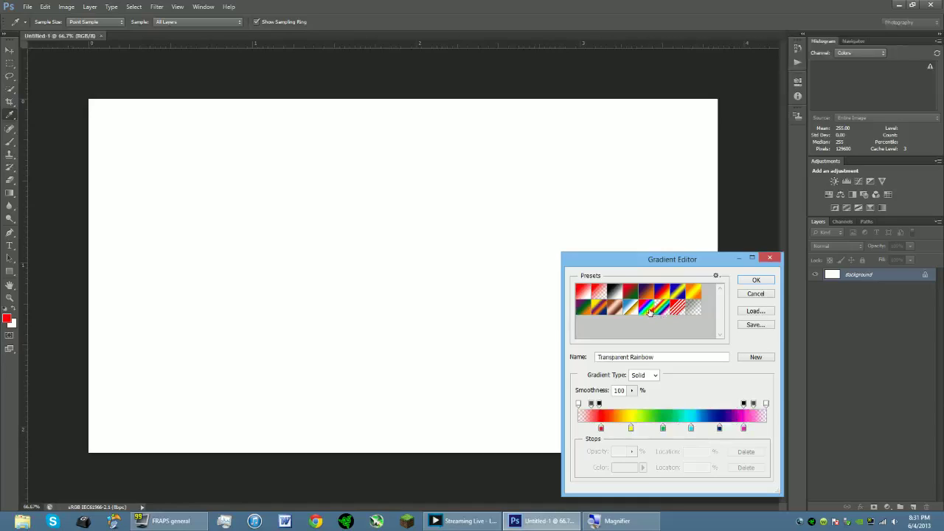
click(649, 310)
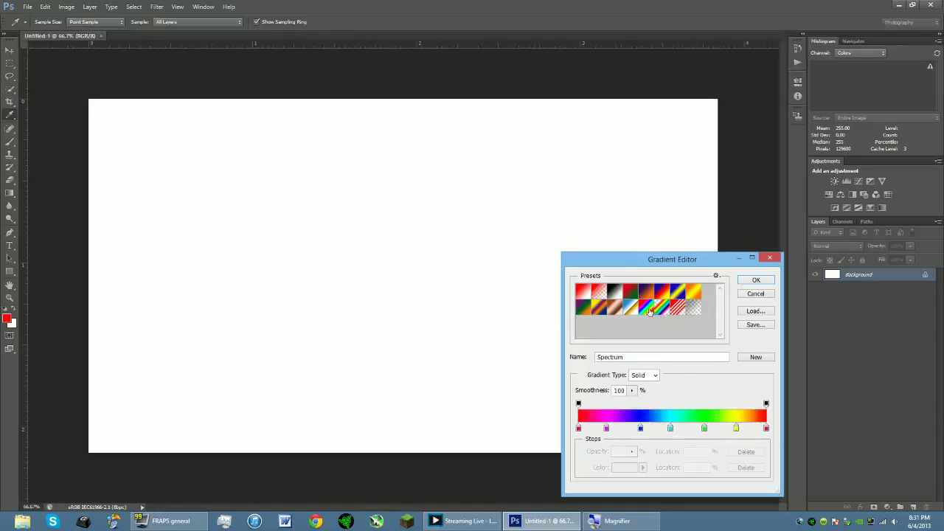
click(754, 281)
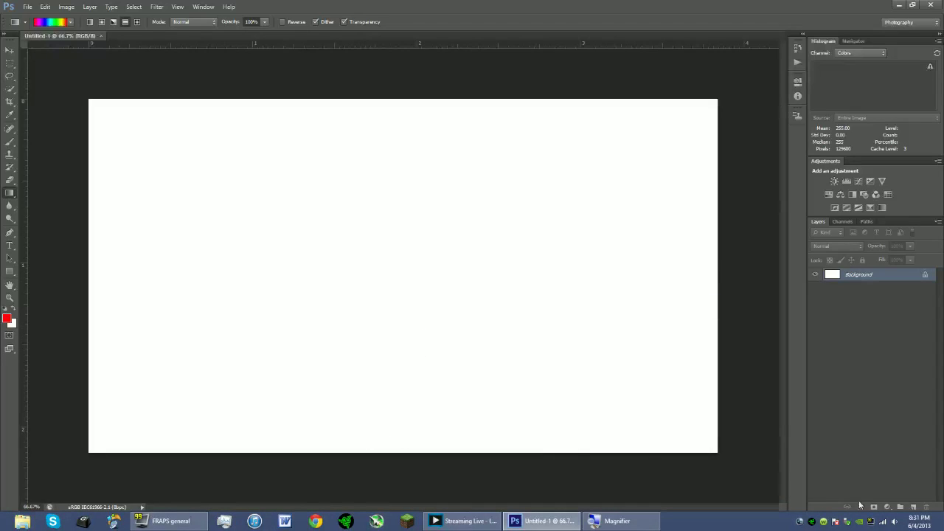
Add a new layer above the background and set the gradient style to radial, undoing a trial reflected gradient.
click(913, 508)
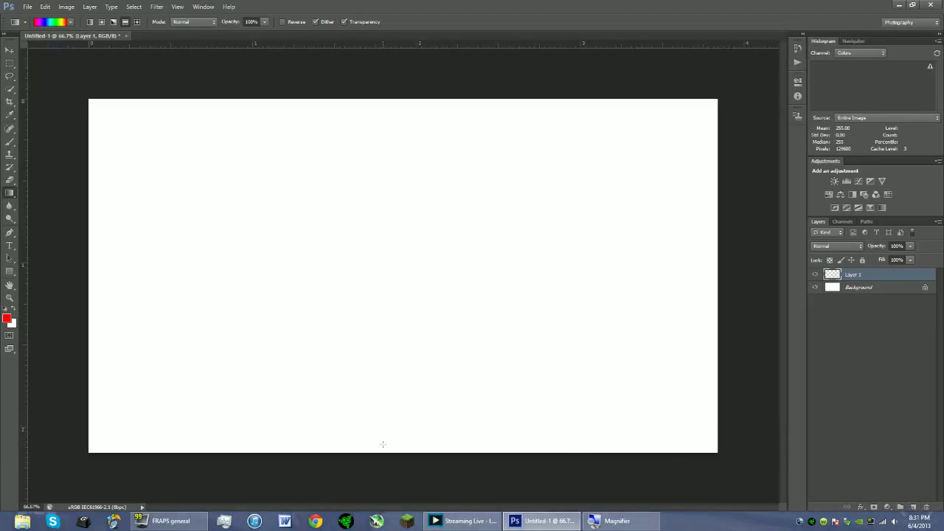
drag(382, 440, 387, 219)
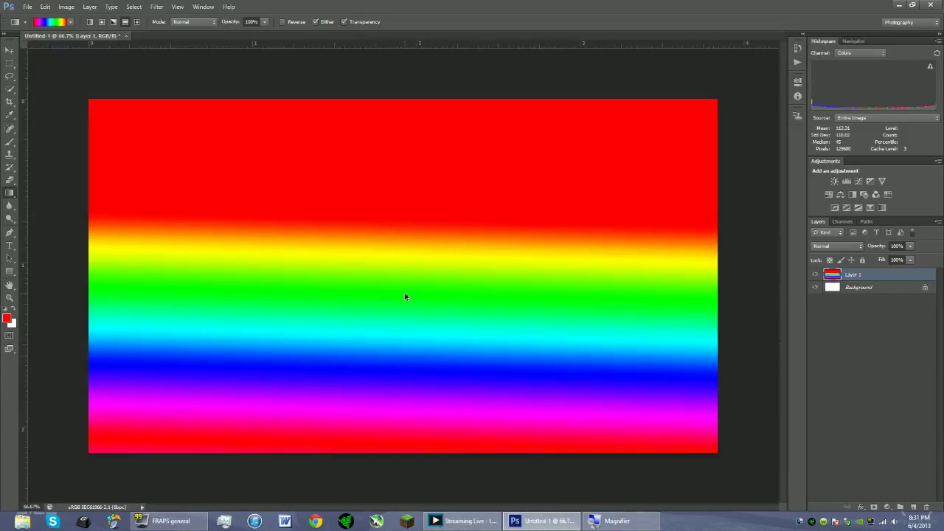
key(ctrl+z)
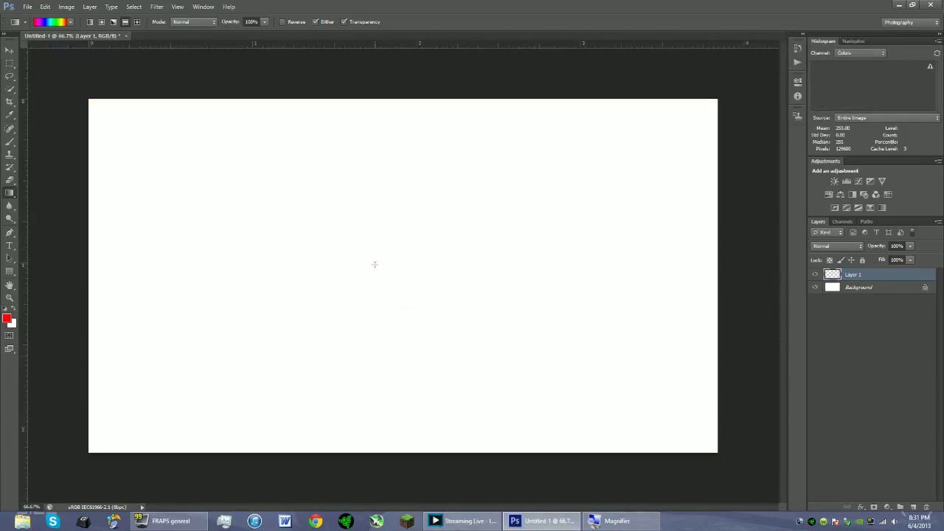
click(102, 23)
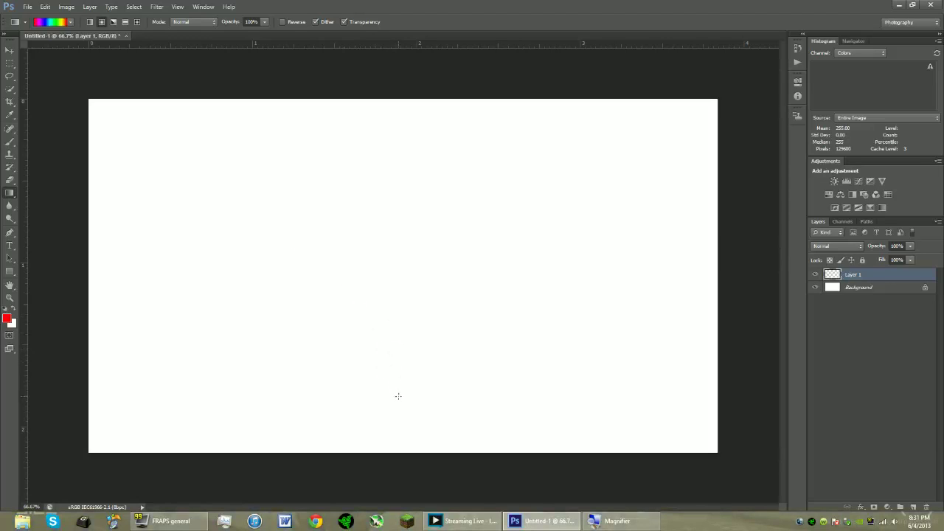
Try radial Spectrum gradients with different start points and lengths on the new layer, undoing each one.
drag(403, 425, 409, 138)
key(ctrl+z)
drag(392, 260, 401, 425)
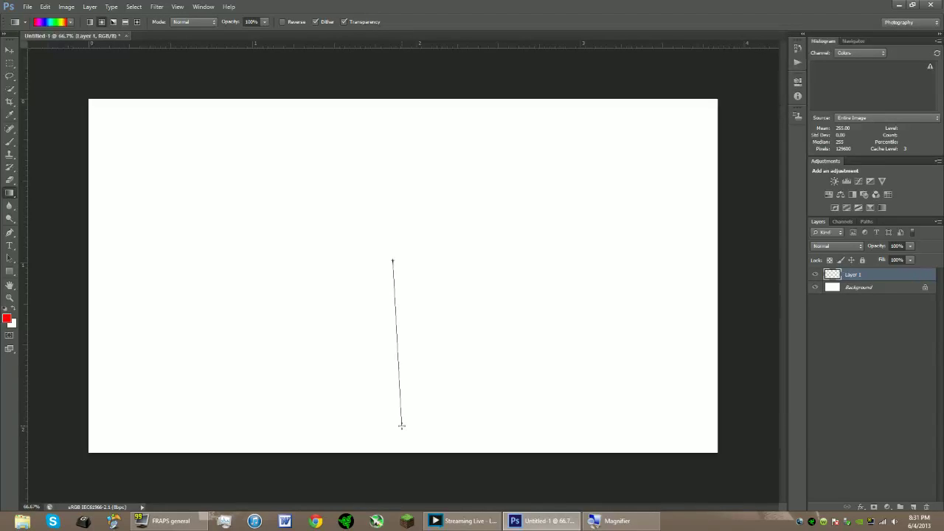
drag(401, 433, 401, 434)
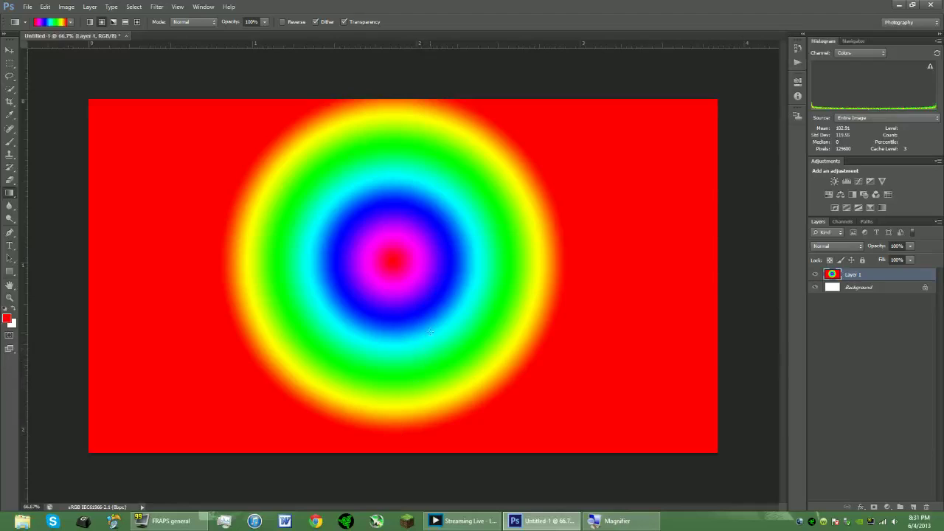
key(ctrl+z)
drag(377, 171, 377, 432)
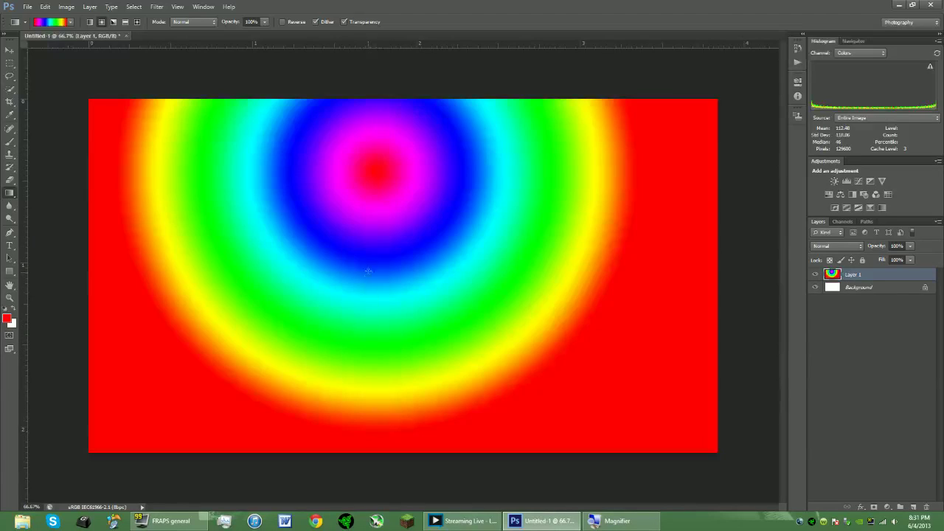
key(ctrl+z)
Draw a radial Spectrum gradient from near the canvas centre to its lower-right corner, then activate the Move tool.
drag(391, 262, 687, 439)
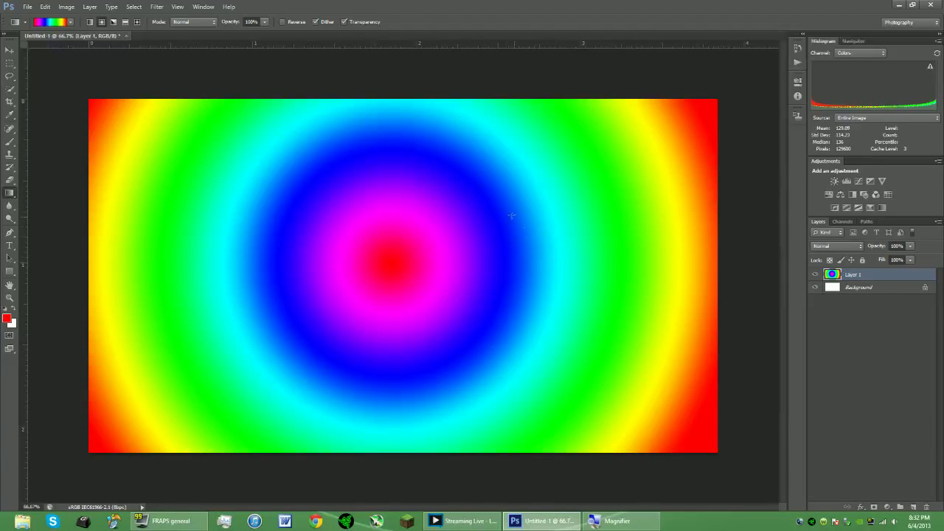
click(10, 49)
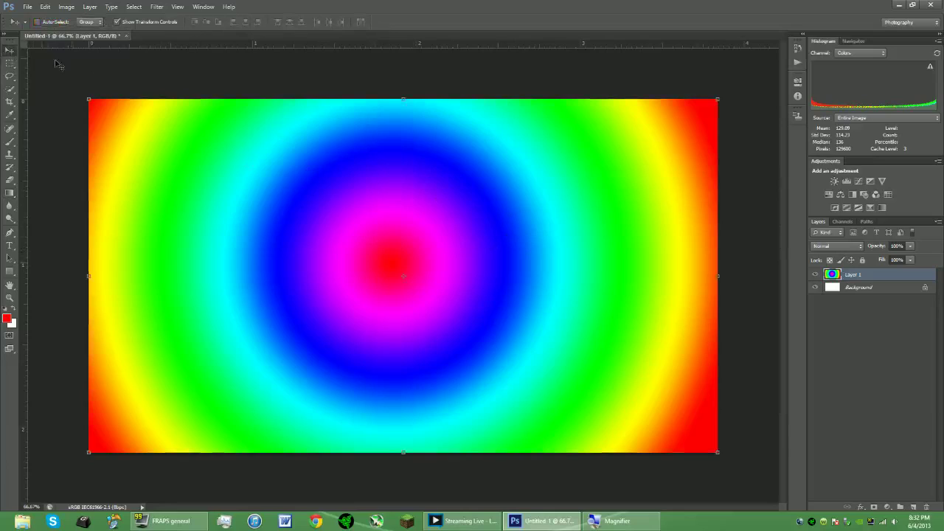
Apply a Twirl distortion with an angle of 999° to the radial gradient layer.
click(157, 8)
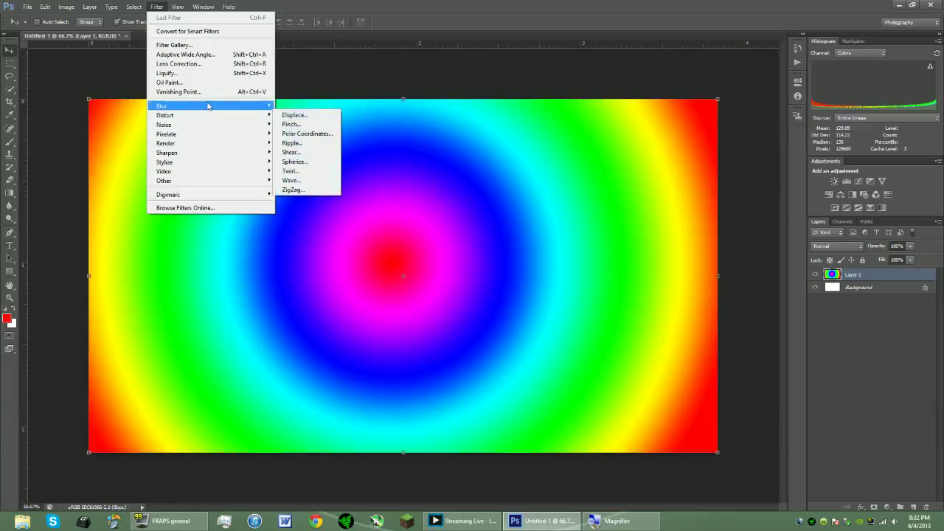
mouse_move(219, 109)
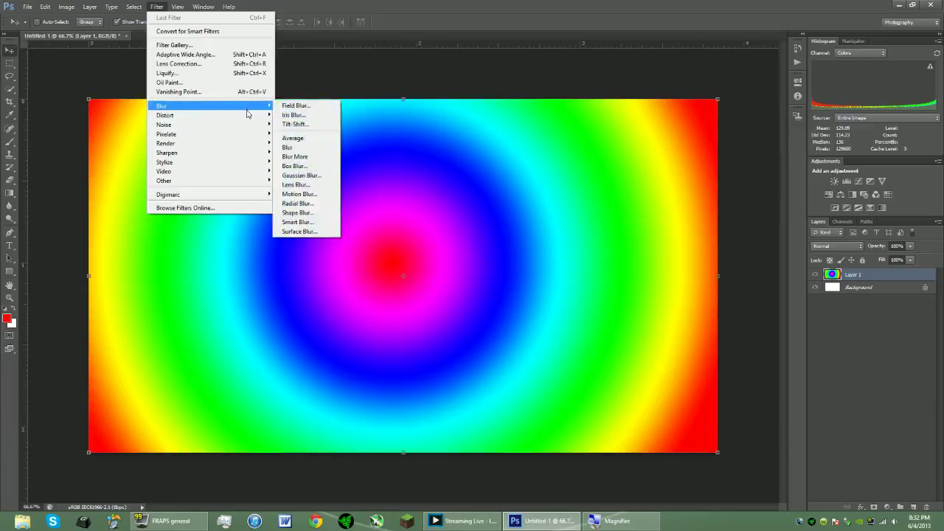
mouse_move(249, 116)
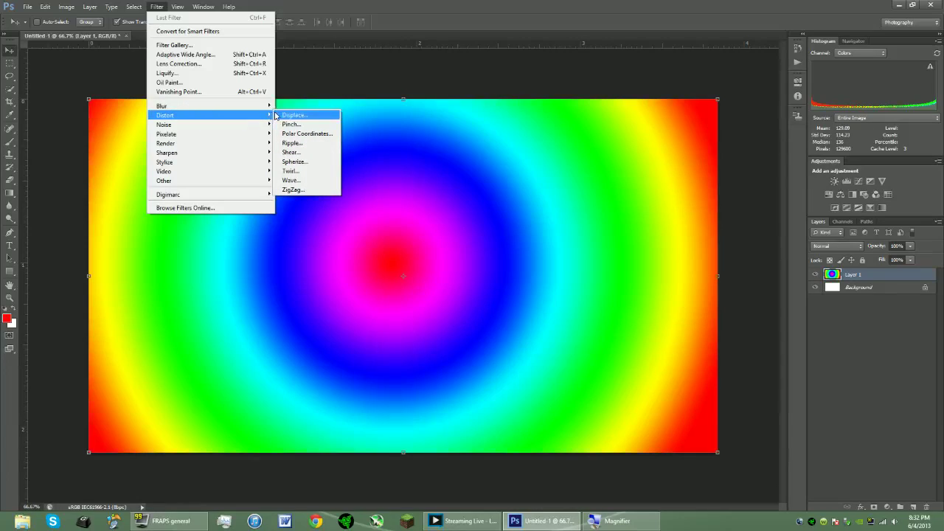
click(298, 170)
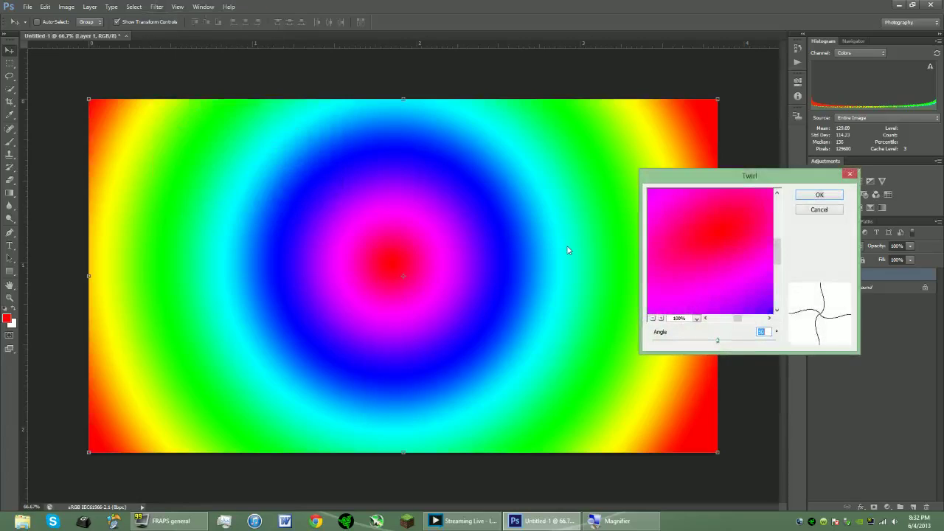
drag(725, 346, 774, 344)
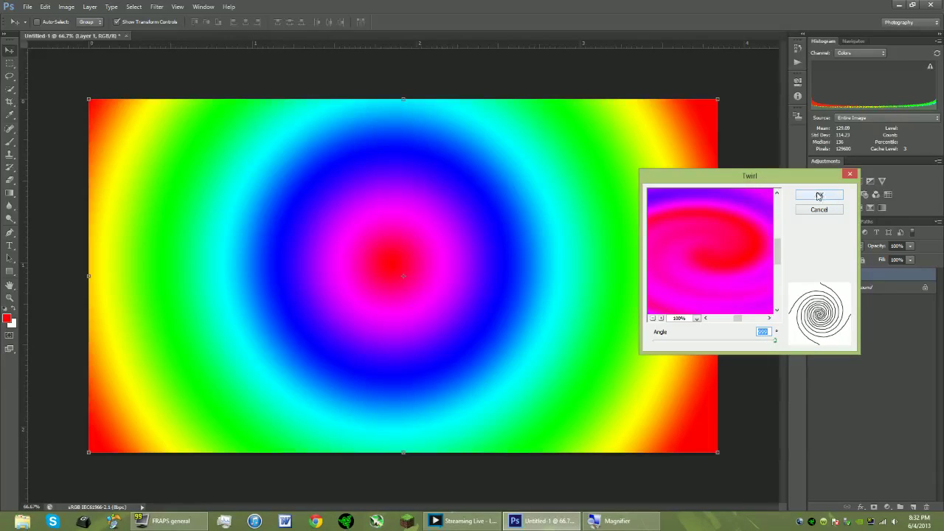
drag(720, 258, 733, 268)
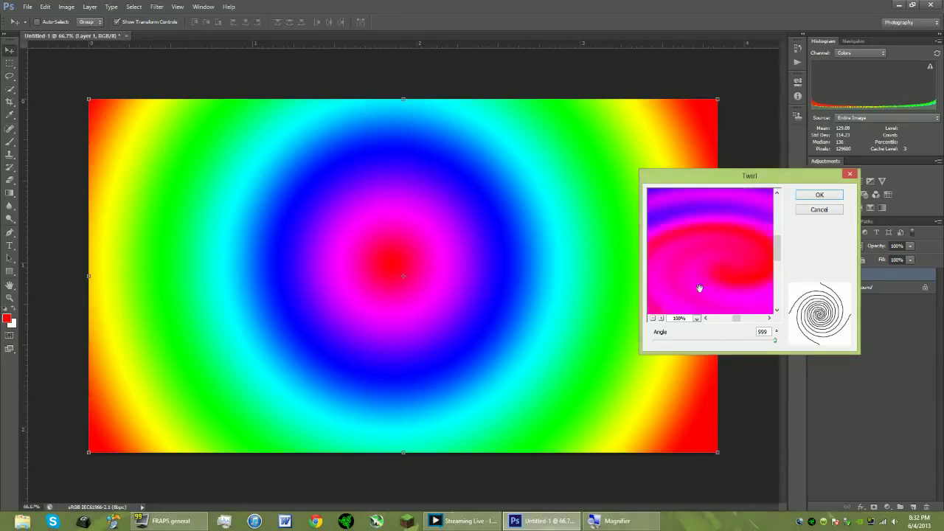
click(654, 318)
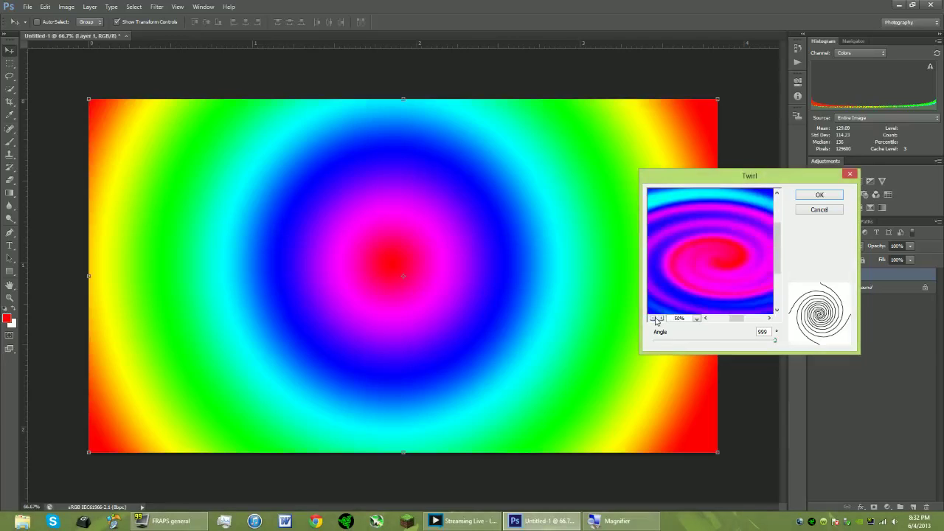
click(809, 196)
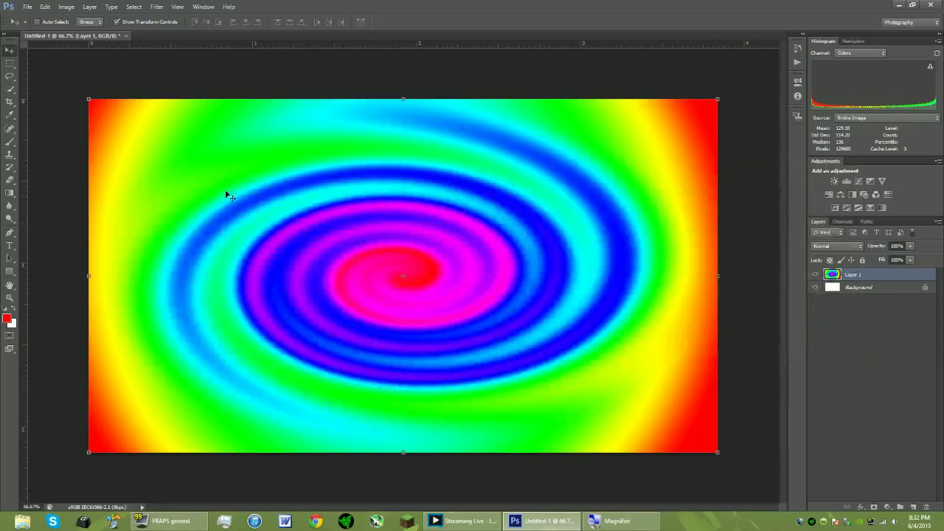
Repeat the 999° Twirl distortion two more times on the gradient layer to tighten the spiral.
click(156, 6)
click(225, 17)
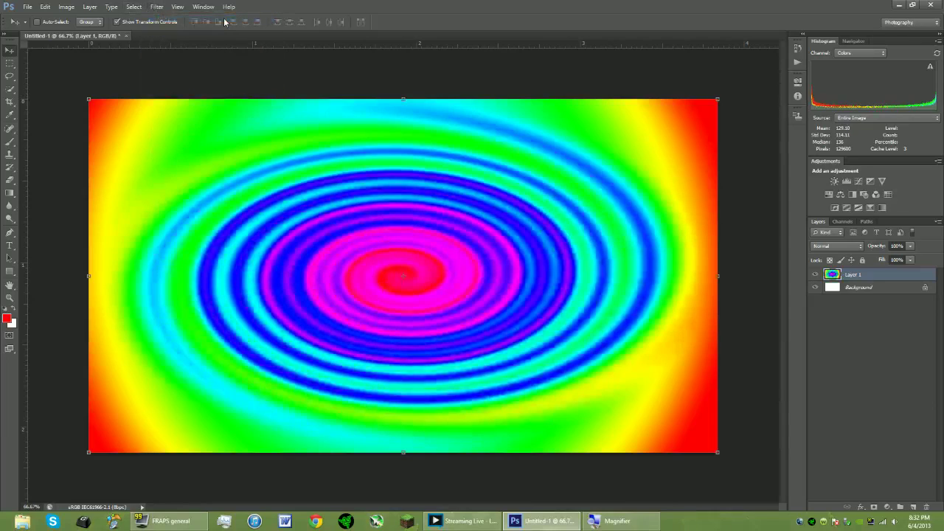
click(156, 7)
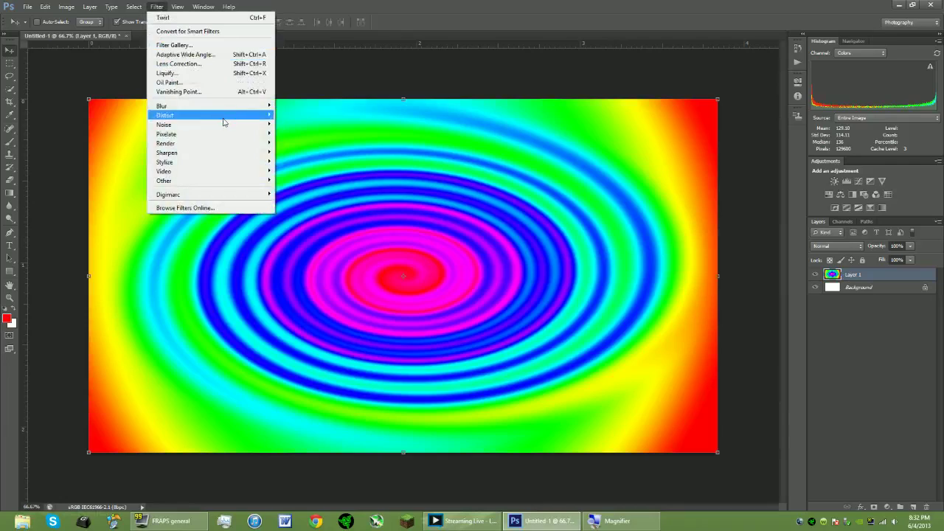
mouse_move(234, 107)
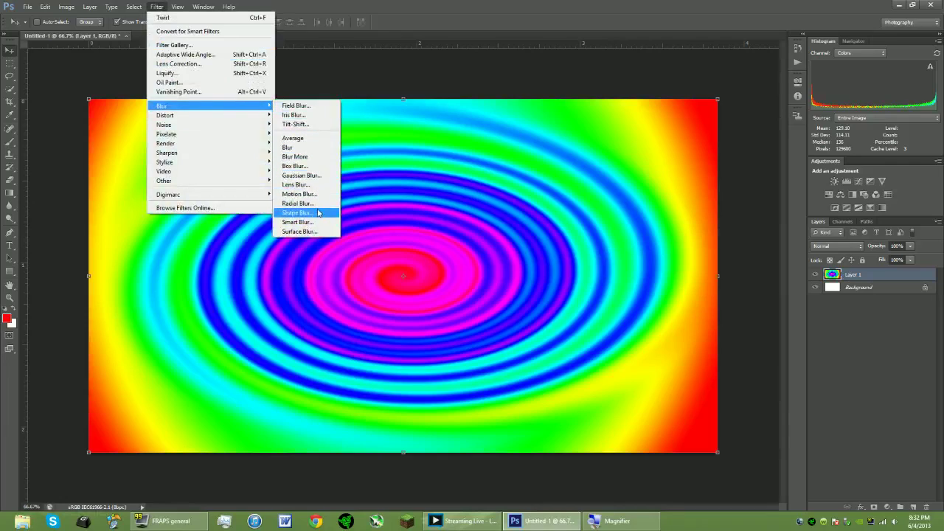
mouse_move(263, 116)
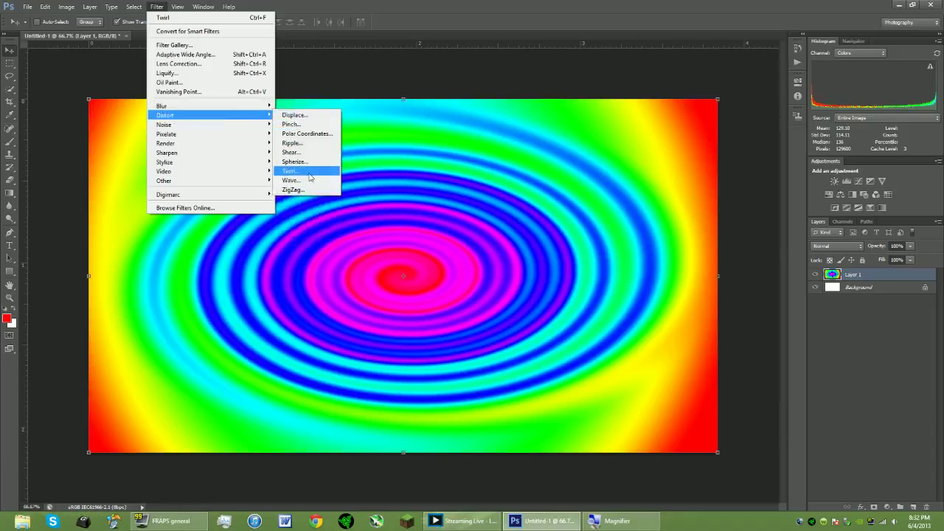
click(308, 172)
click(653, 319)
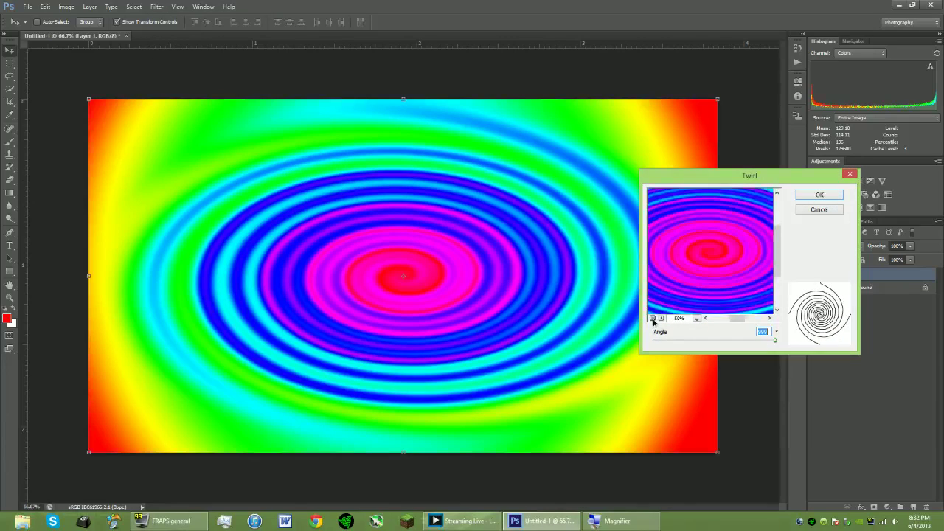
click(652, 319)
click(653, 319)
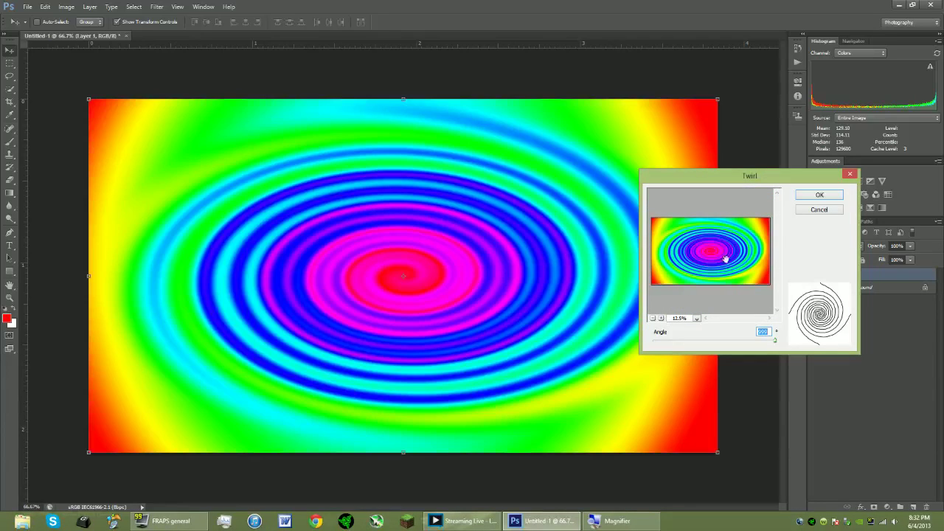
click(812, 196)
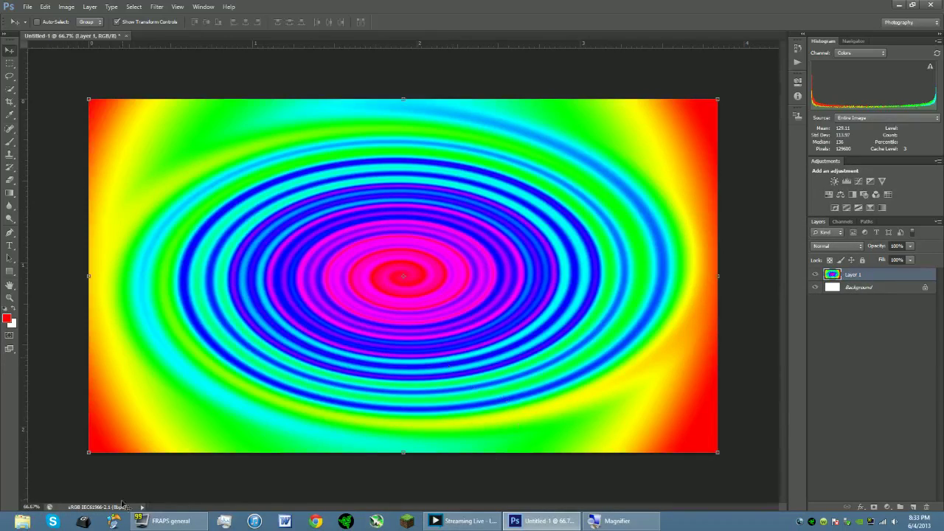
Examine the reference image Colorful Swirl.png from the Photoshop Finished Images folder in File Explorer, then return to Photoshop.
click(21, 524)
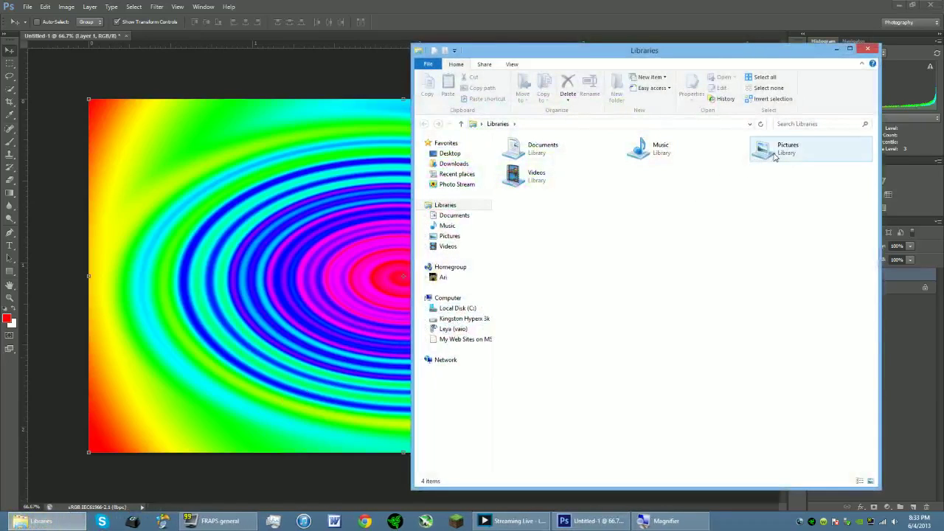
double_click(633, 184)
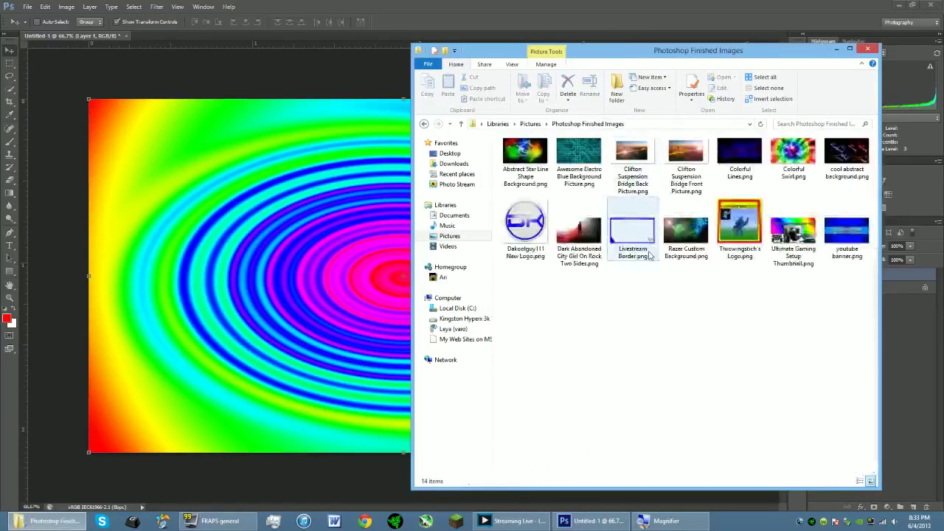
double_click(793, 155)
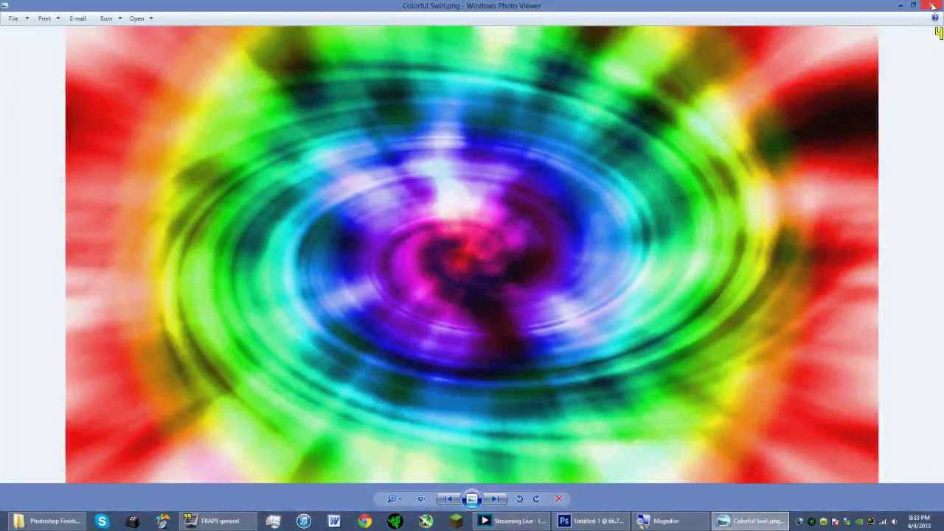
click(900, 5)
click(872, 46)
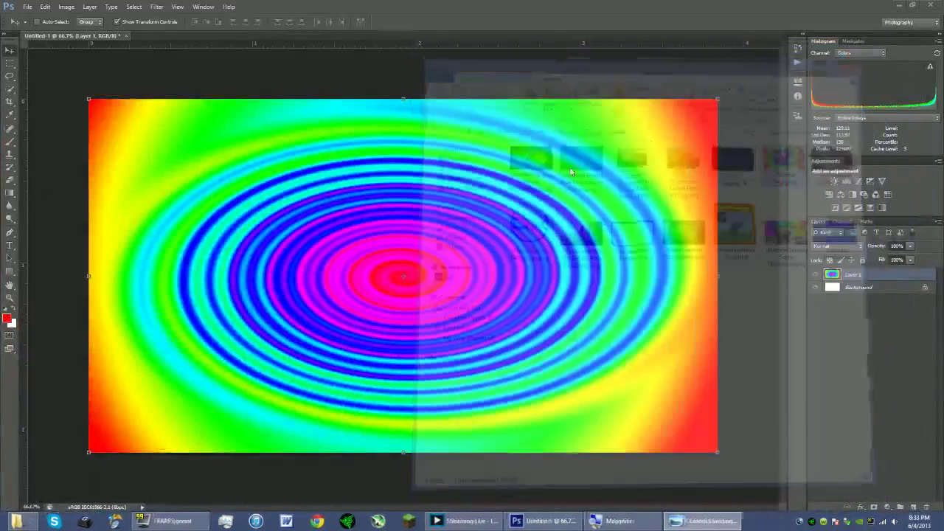
click(426, 5)
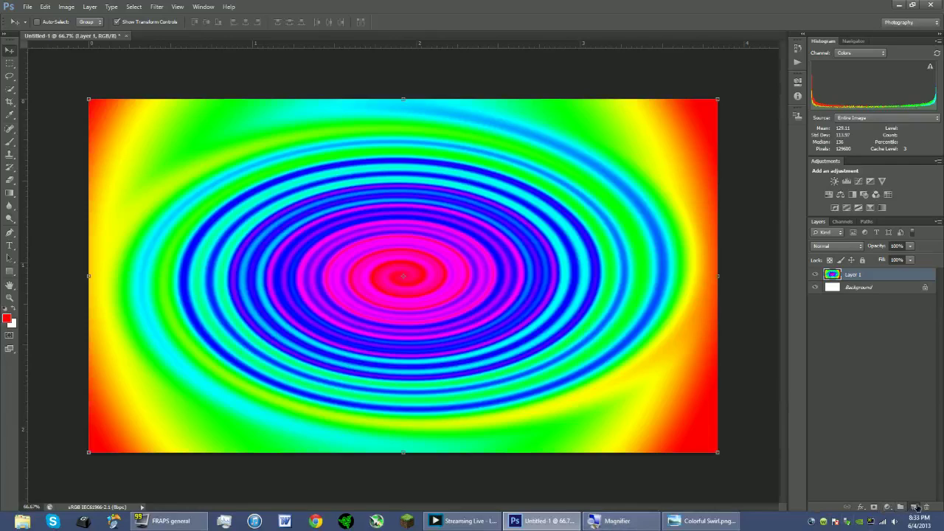
Add a new layer above the swirl and set up a soft Brush of about 718 px.
click(914, 507)
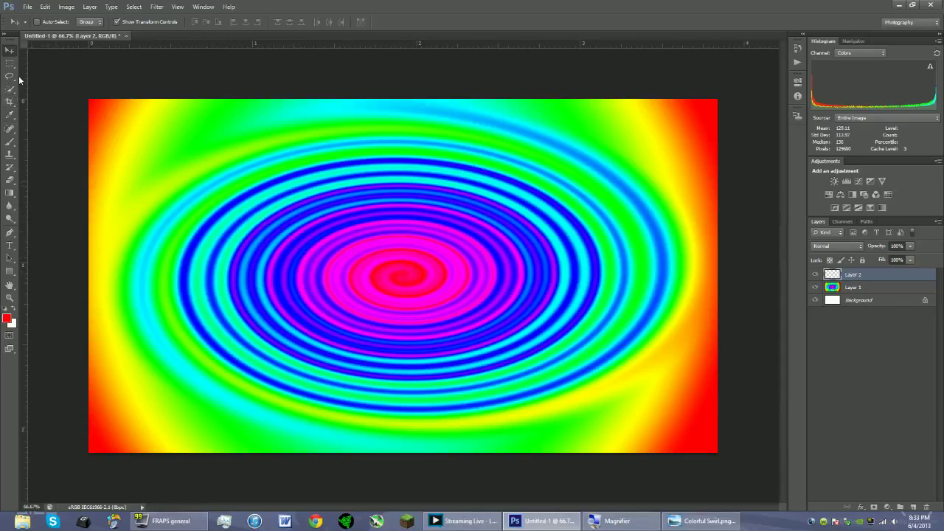
click(11, 140)
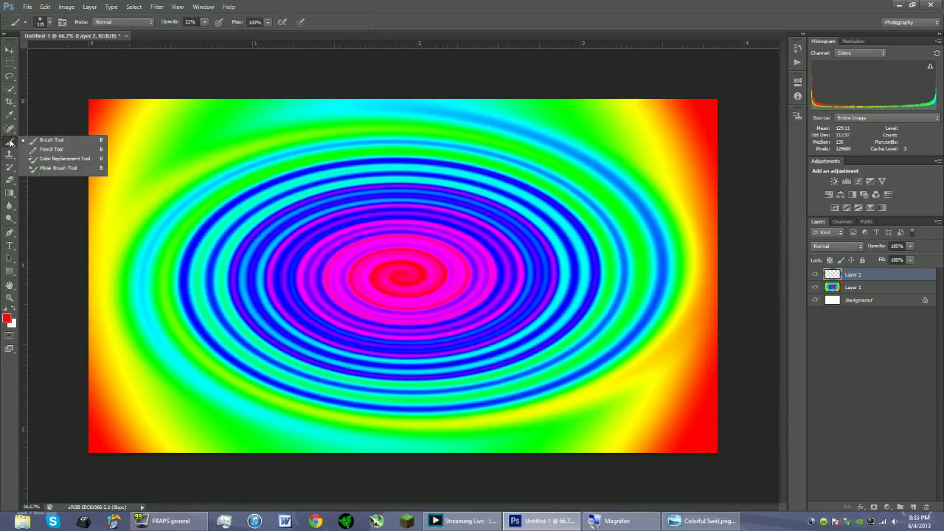
click(45, 23)
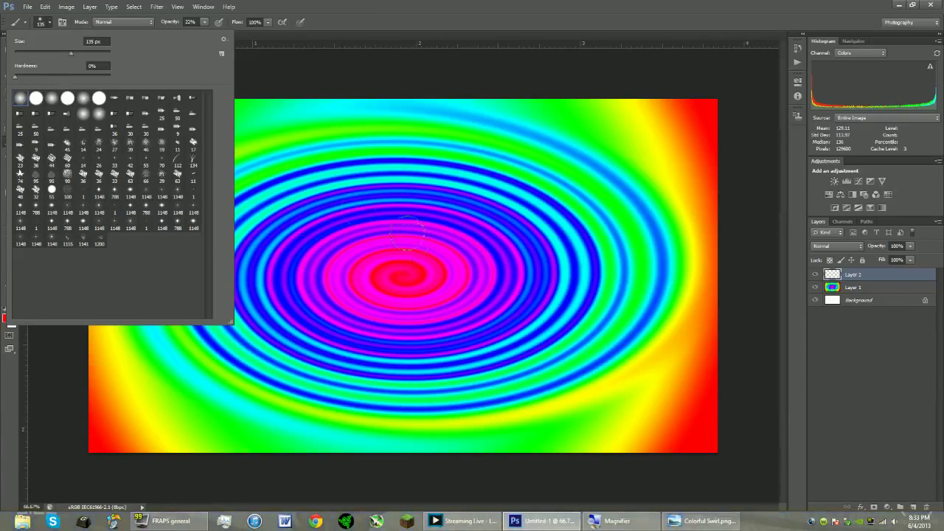
click(94, 41)
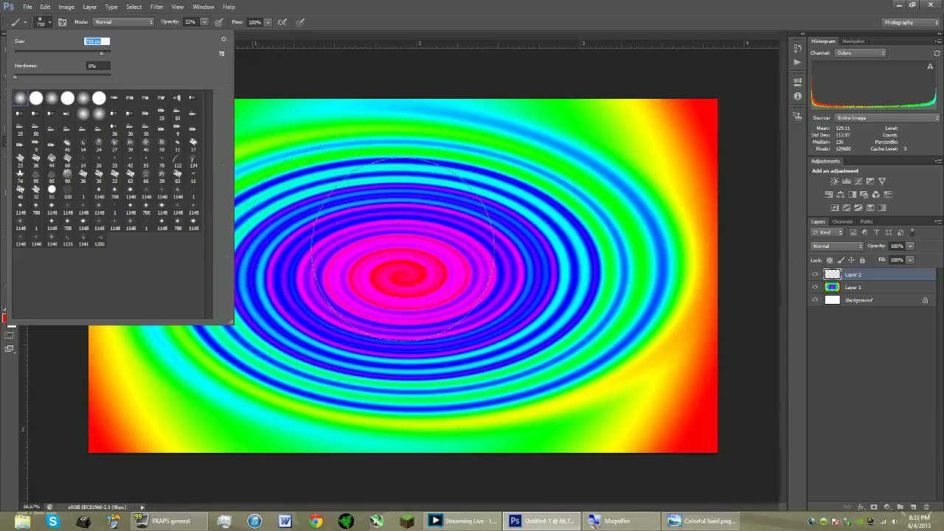
key(Return)
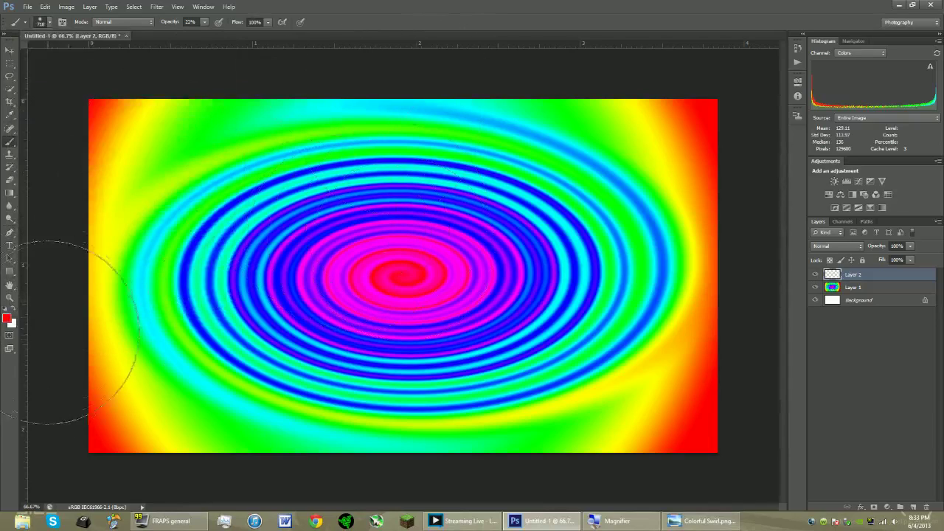
Set the foreground colour to green and the background colour to purple by sampling both from the swirl.
click(7, 317)
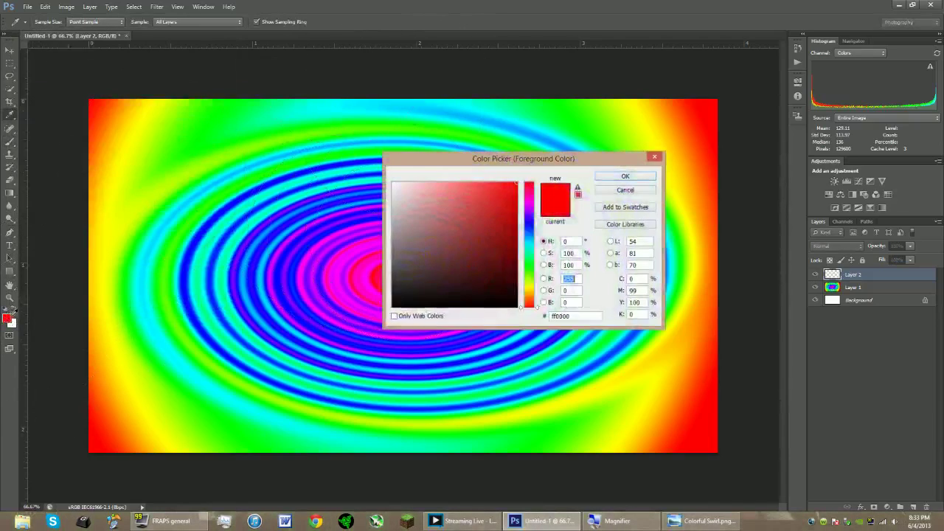
click(160, 357)
click(622, 176)
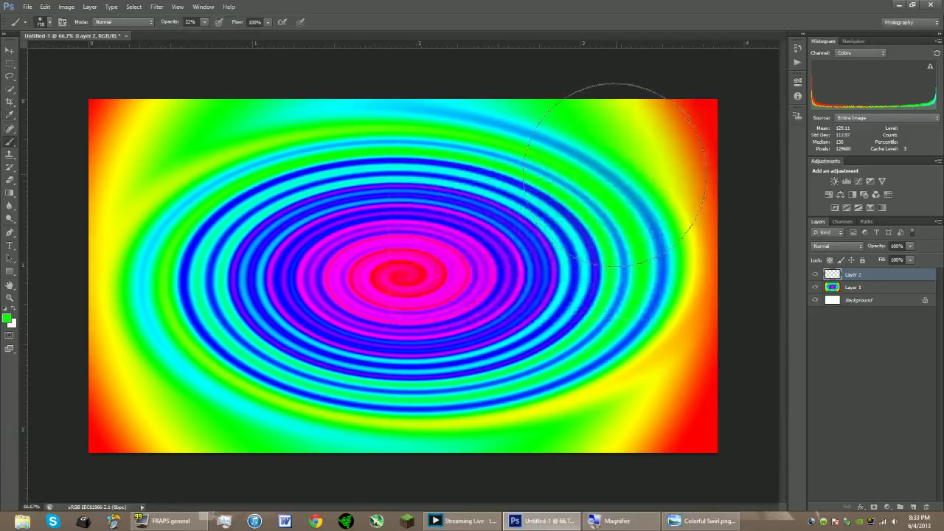
click(11, 323)
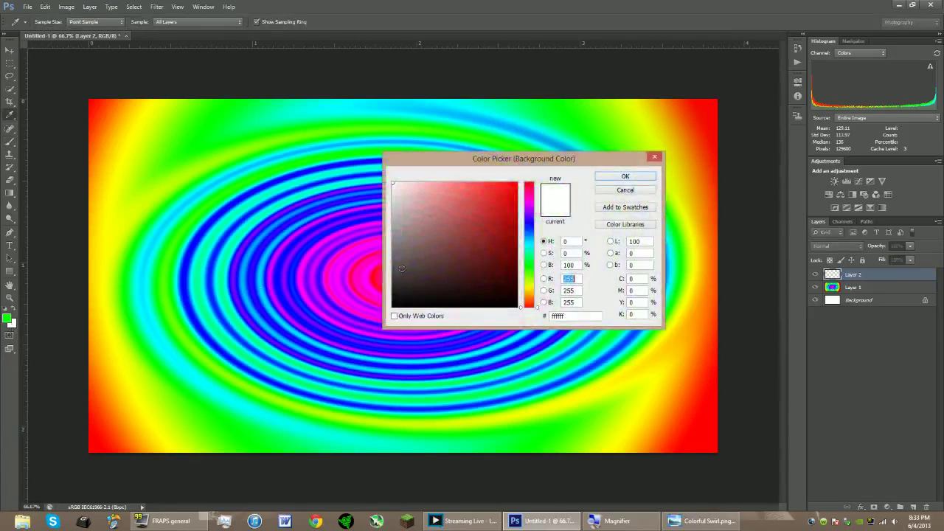
click(321, 245)
click(624, 177)
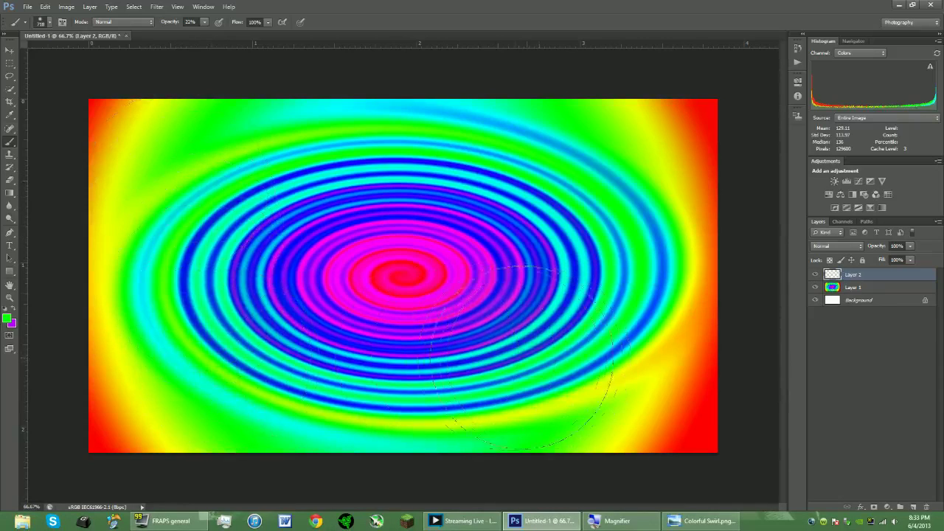
Dab soft green brush spots over the swirl's centre, left part and upper-right area on the new layer.
click(435, 206)
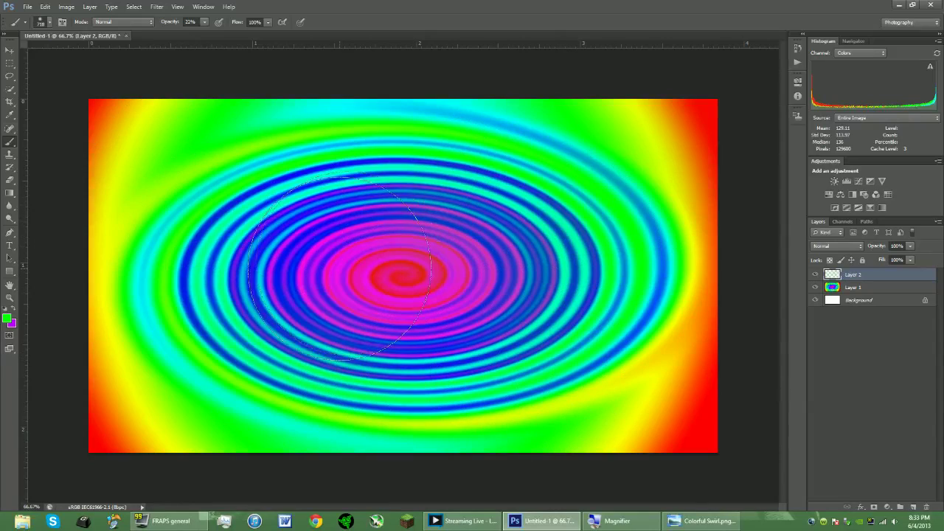
click(336, 272)
click(196, 242)
click(632, 152)
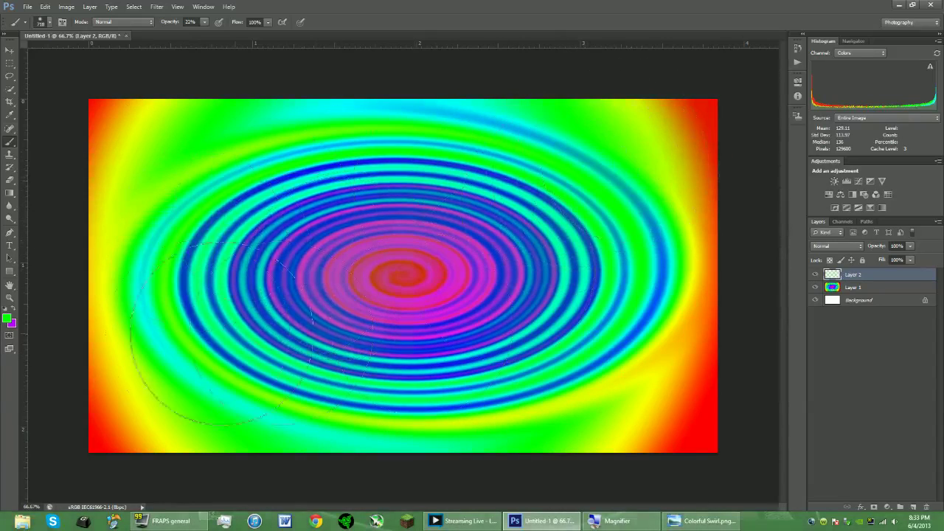
Swap the foreground and background colours and dab soft purple spots all around the swirl on the new layer.
click(13, 312)
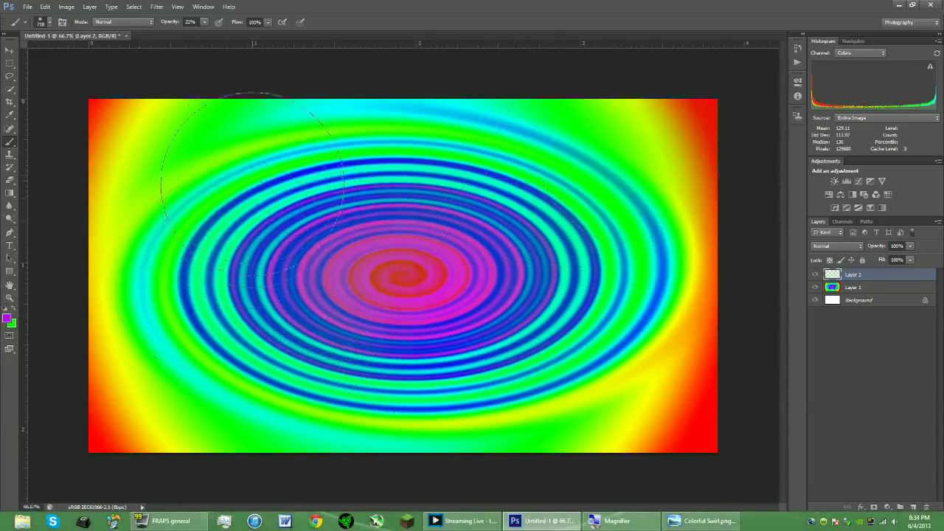
click(231, 153)
click(277, 265)
click(312, 319)
click(611, 330)
click(617, 195)
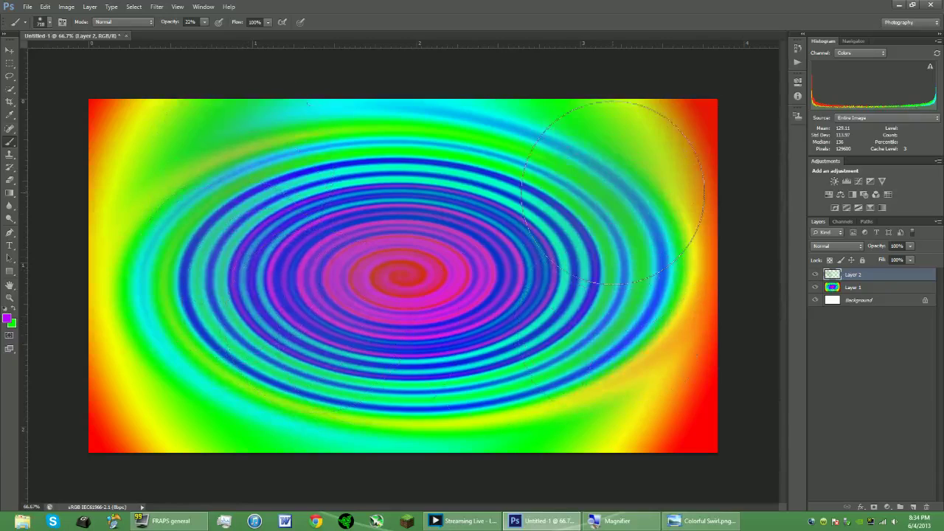
click(479, 165)
click(305, 183)
click(168, 214)
click(140, 314)
click(124, 365)
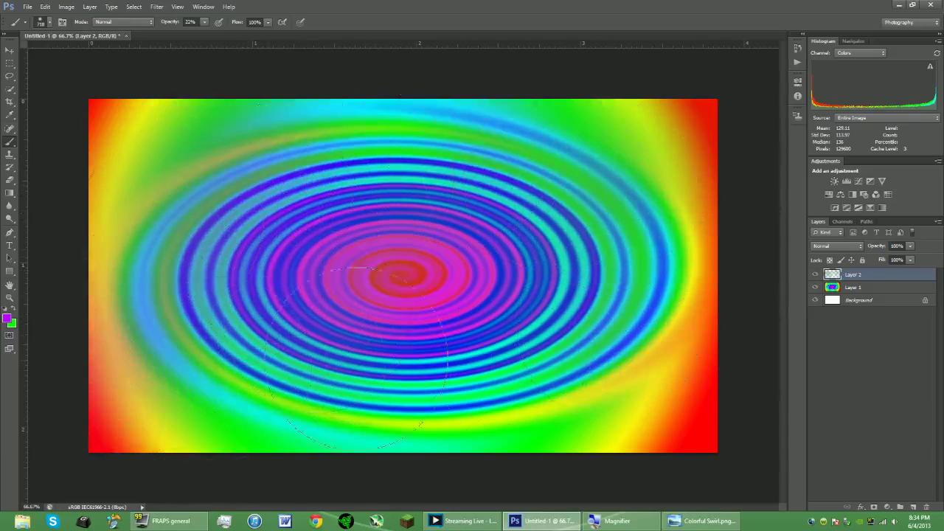
click(411, 350)
click(660, 322)
click(658, 155)
click(358, 112)
click(105, 138)
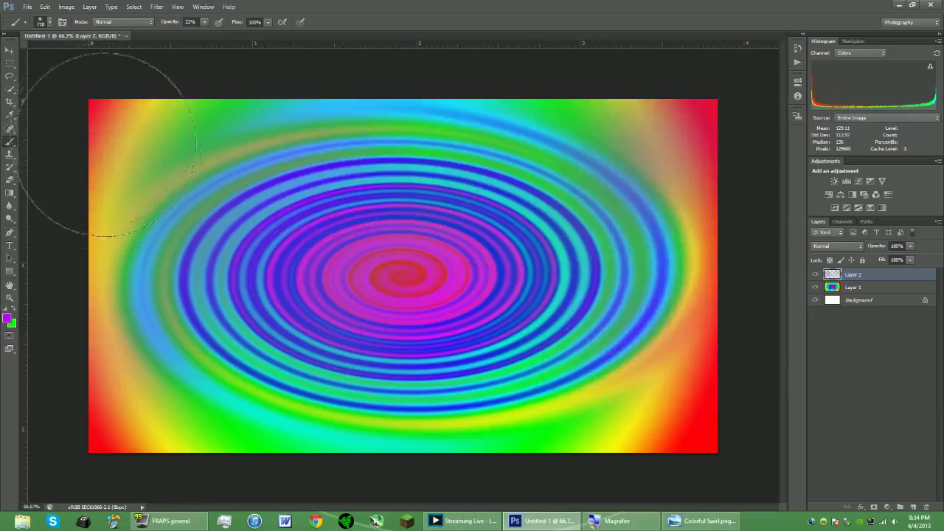
Dab soft purple spots on the left part of the swirl and try the Overlay blend mode on Layer 2.
click(113, 256)
click(833, 247)
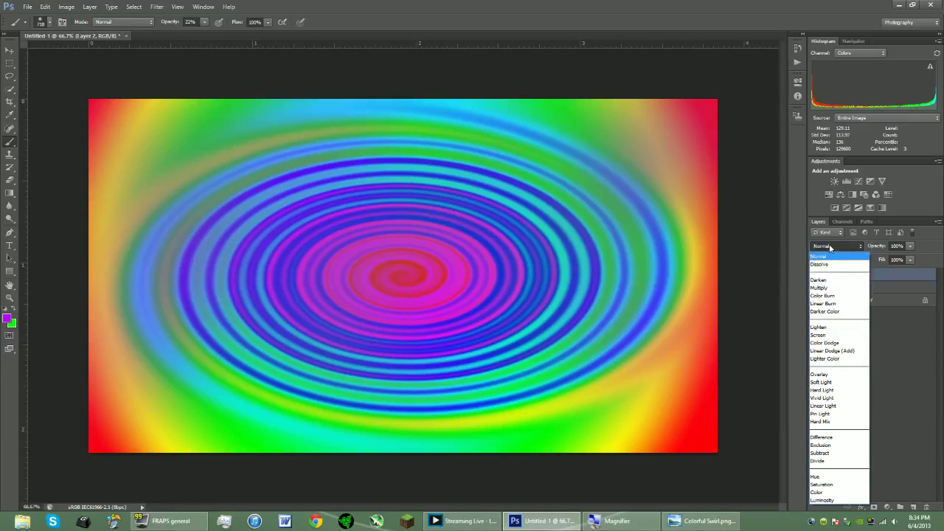
click(828, 374)
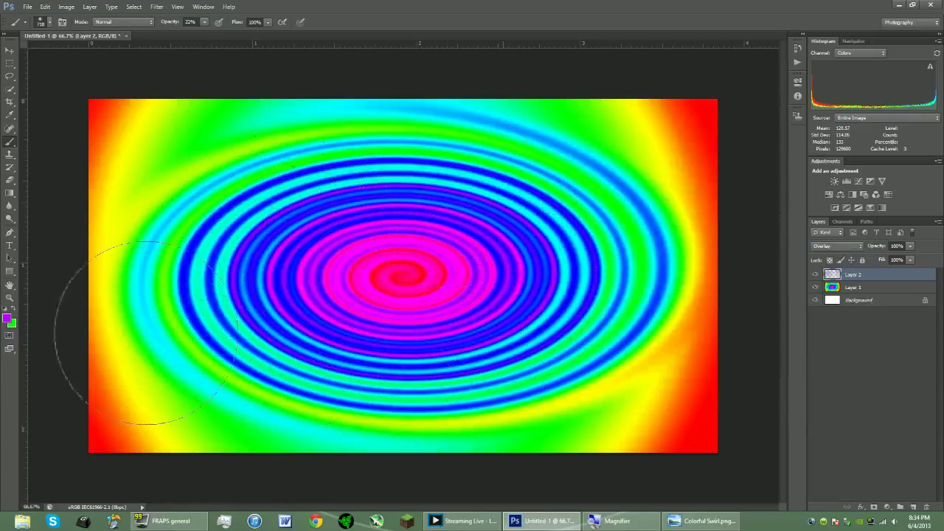
click(240, 267)
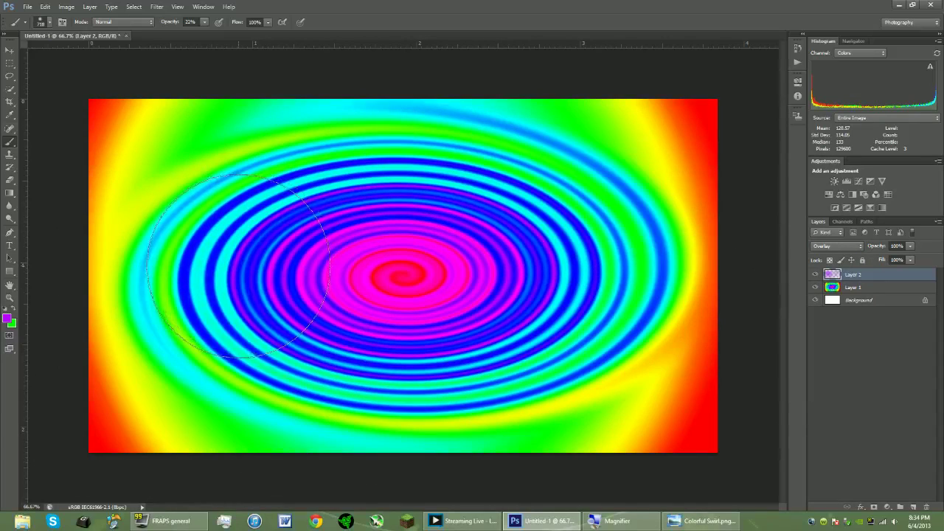
Try the Soft Light and Screen blend modes on Layer 2.
click(830, 246)
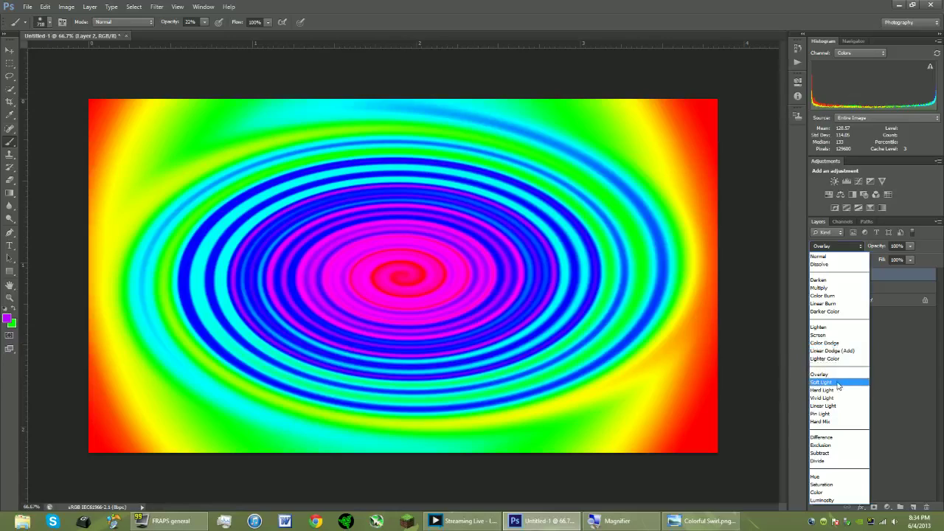
click(838, 383)
click(849, 246)
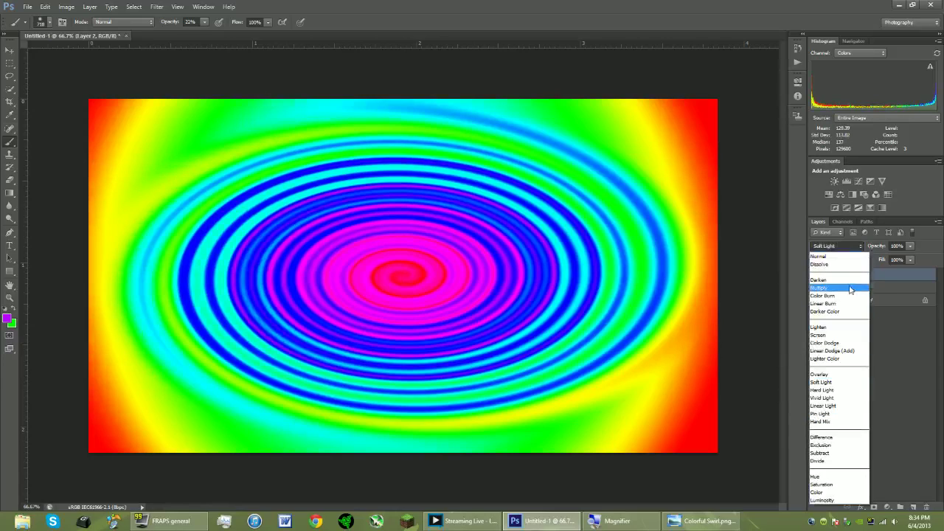
click(838, 337)
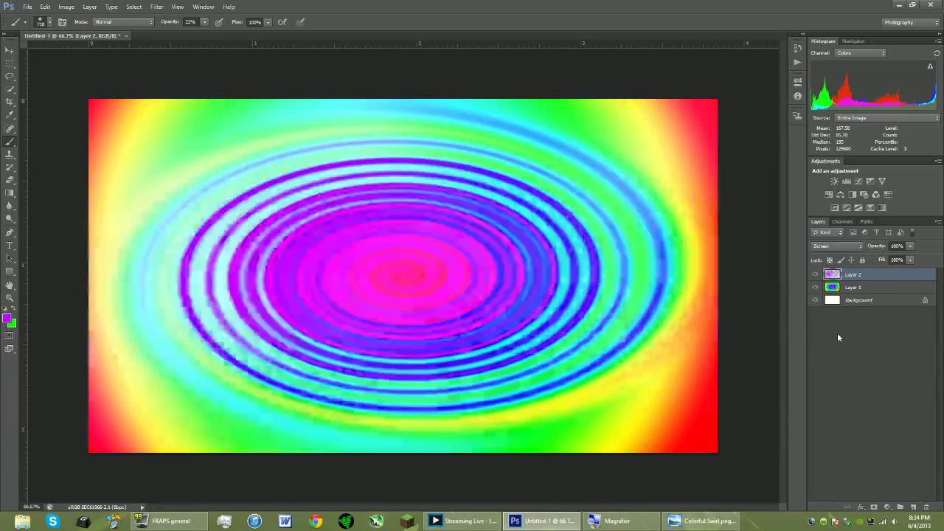
Set Layer 2's blend mode to Hard Light and brush more soft purple over the swirl's lower and upper-right areas.
click(847, 247)
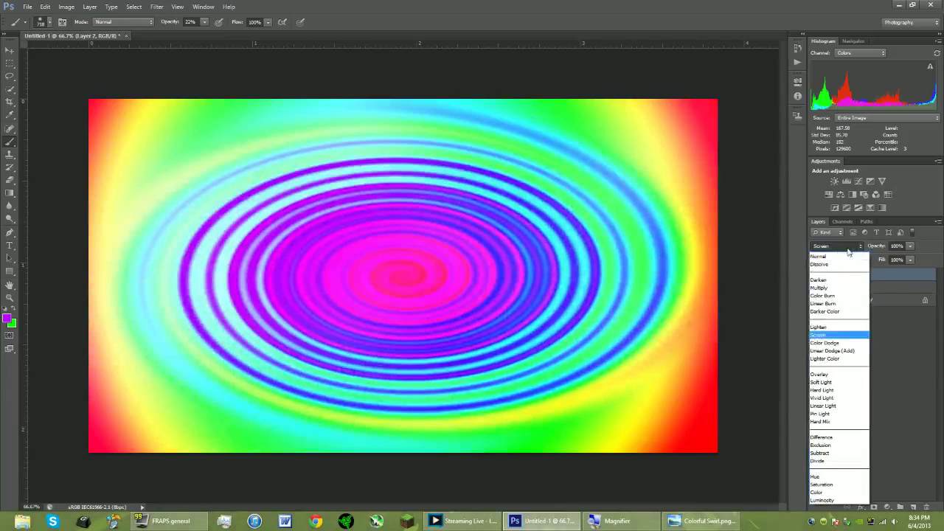
click(841, 390)
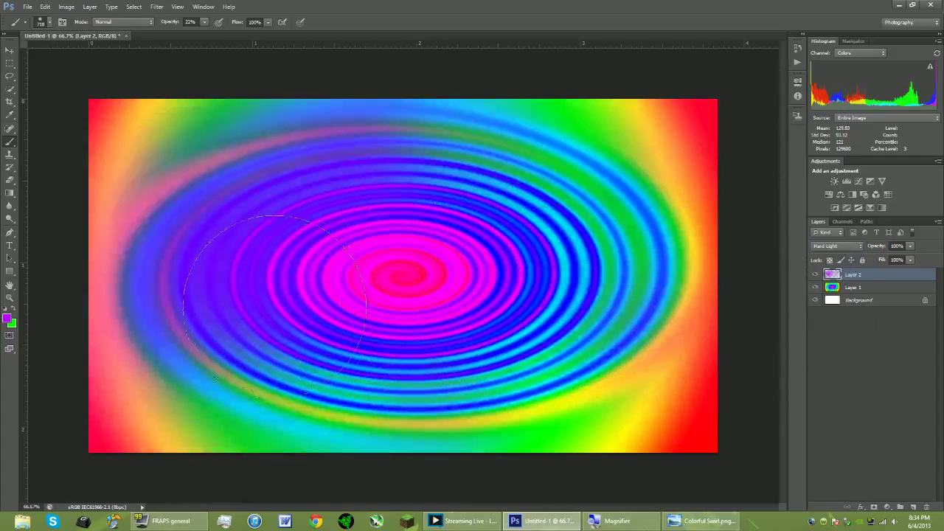
mouse_move(427, 391)
mouse_down()
mouse_move(317, 422)
mouse_move(190, 390)
mouse_move(347, 400)
mouse_move(627, 316)
mouse_move(664, 126)
mouse_move(523, 151)
mouse_move(472, 148)
mouse_up()
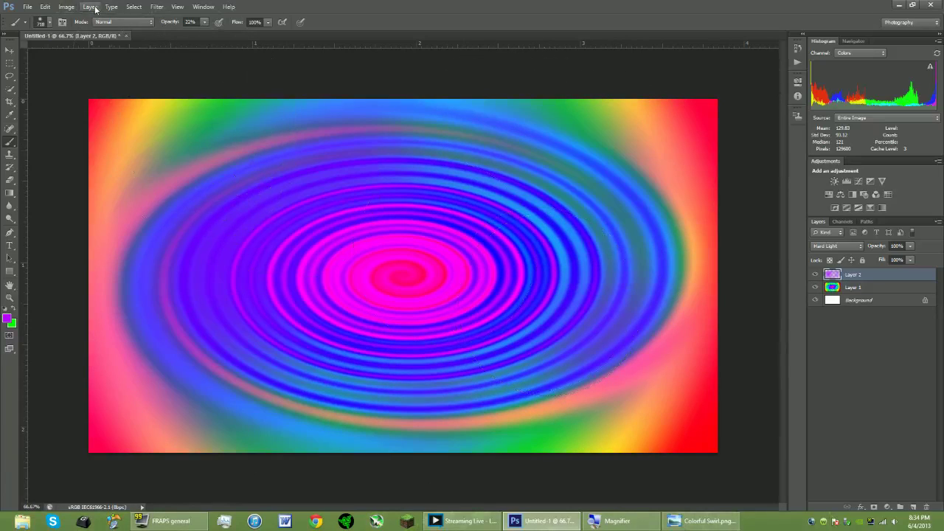
click(156, 6)
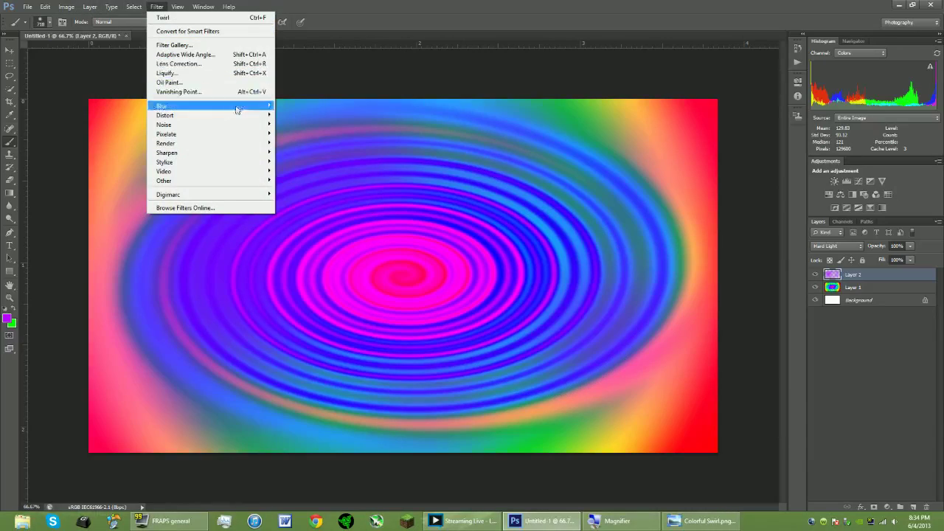
mouse_move(240, 118)
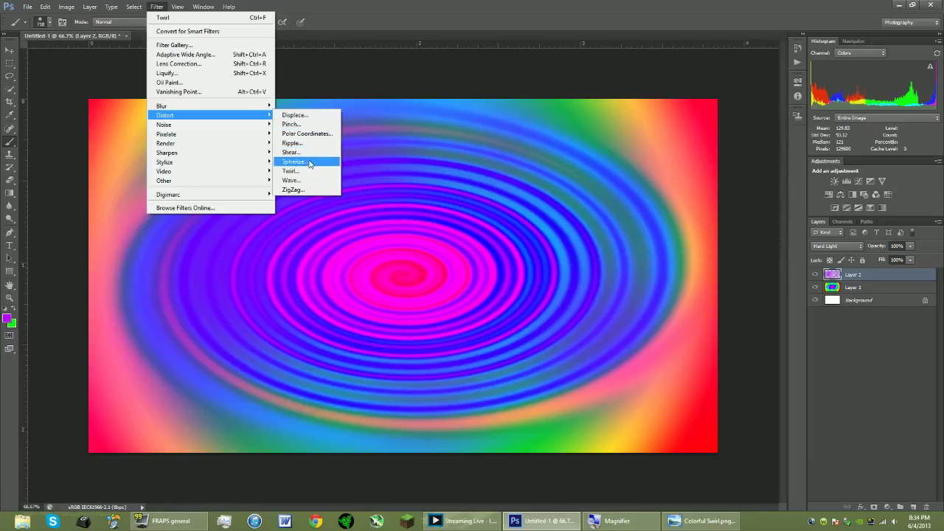
mouse_move(226, 133)
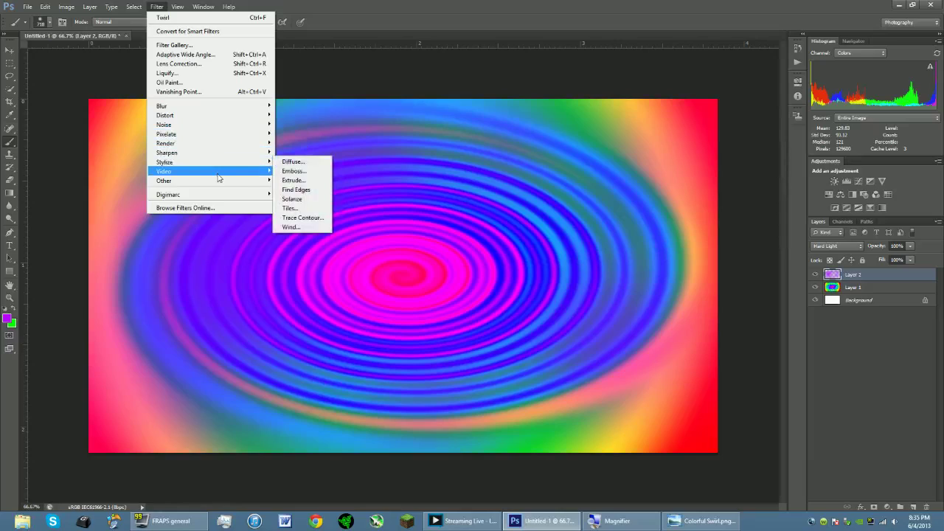
click(468, 6)
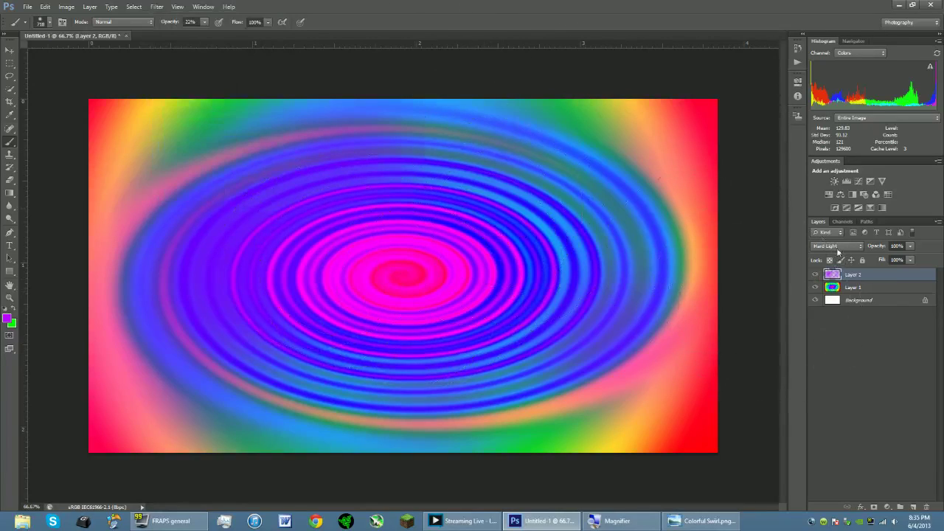
Lower Layer 2's opacity to 72% and compare the artwork with the reference image Colorful Swirl.png.
click(877, 248)
drag(875, 247, 883, 246)
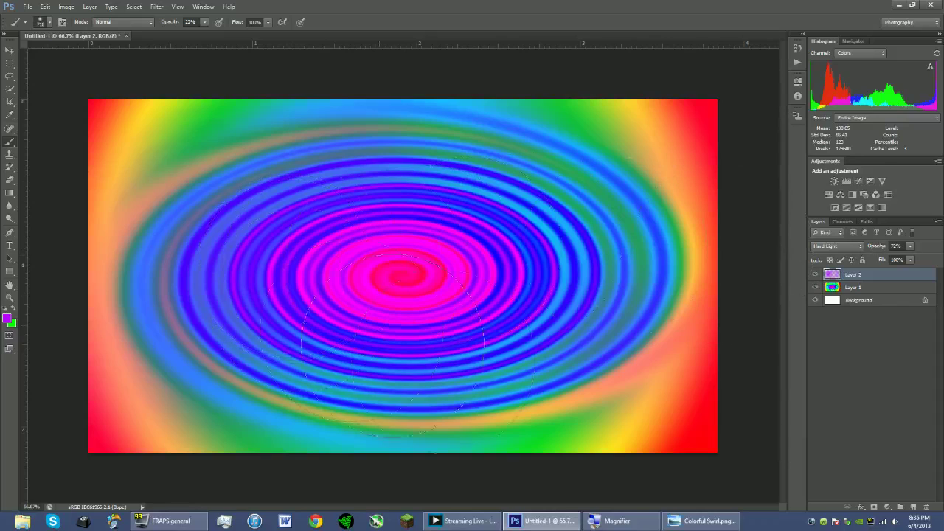
mouse_move(683, 140)
mouse_down()
mouse_move(596, 106)
mouse_move(378, 130)
mouse_move(151, 113)
mouse_move(108, 413)
mouse_move(141, 438)
mouse_move(180, 493)
mouse_up()
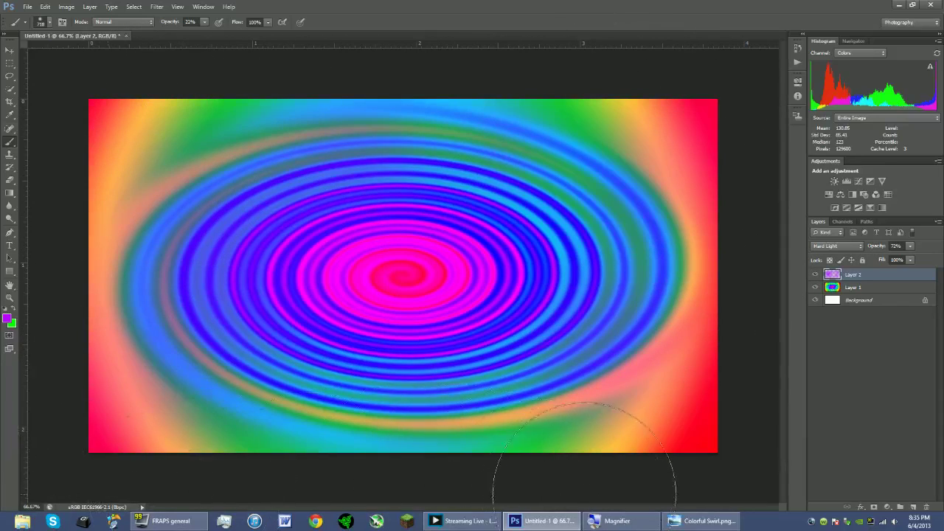
click(686, 522)
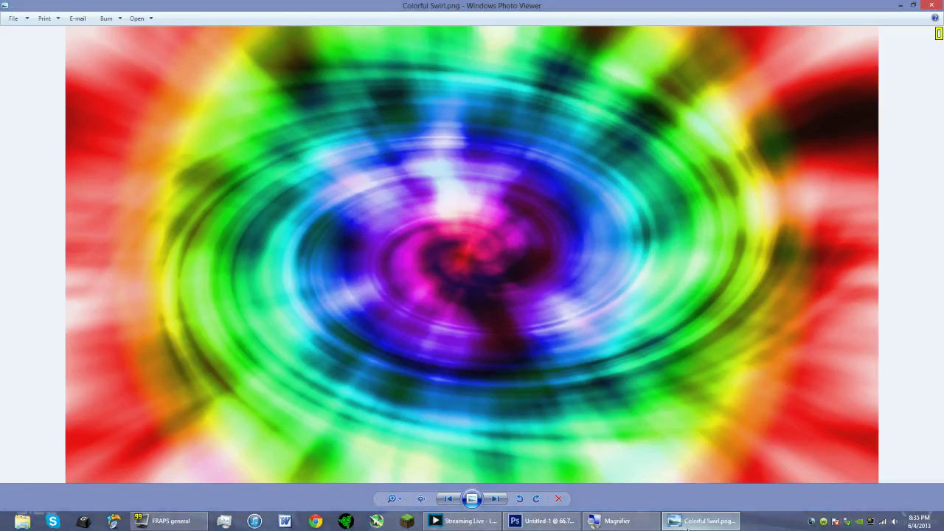
key(alt+Tab)
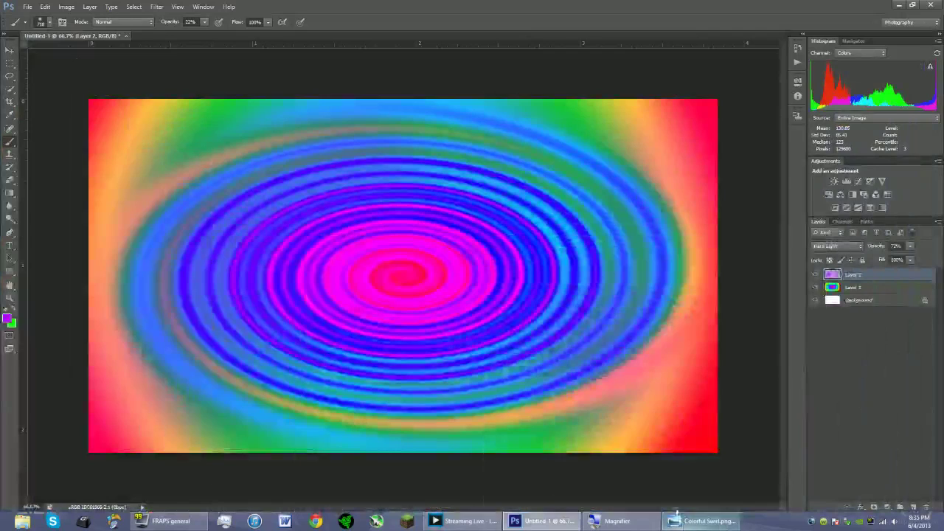
Select Layer 1 and isolate it by hiding Layer 2 and the Background, comparing the two upper layers' contents.
click(868, 292)
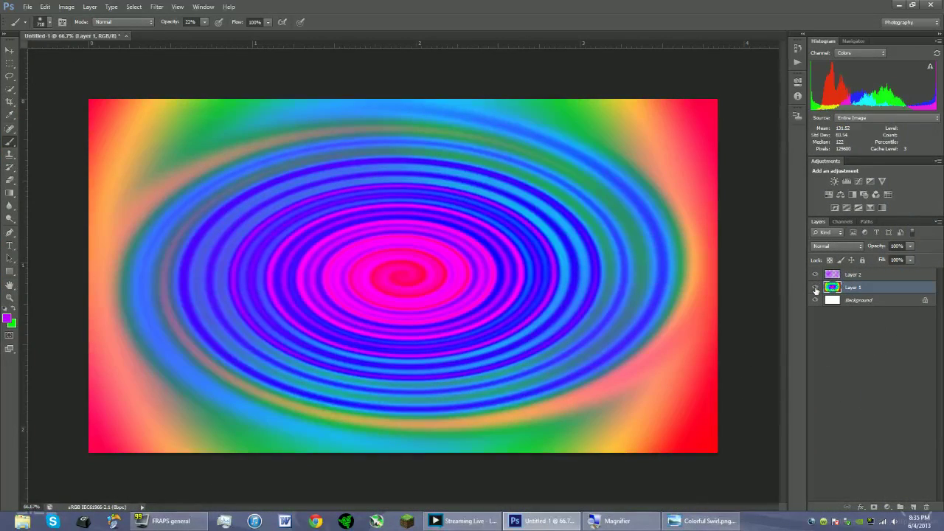
alt+click(816, 289)
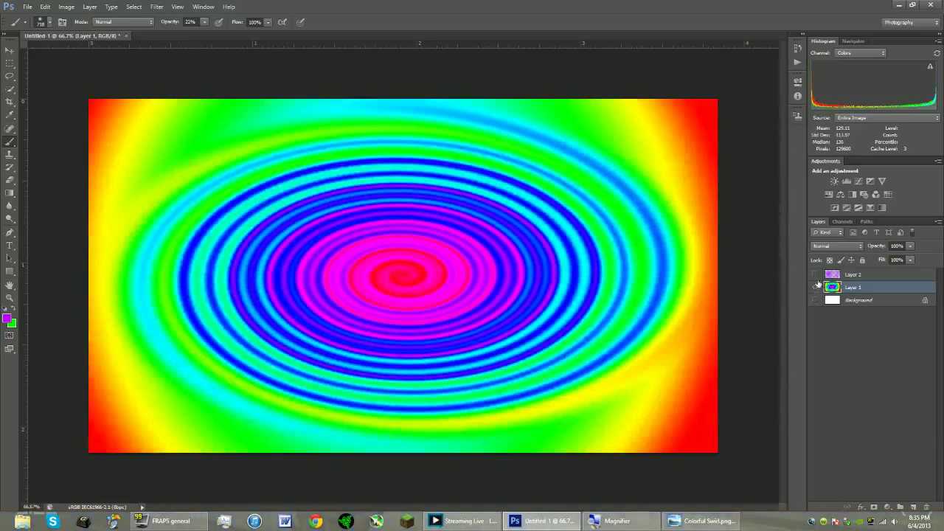
click(815, 274)
click(815, 290)
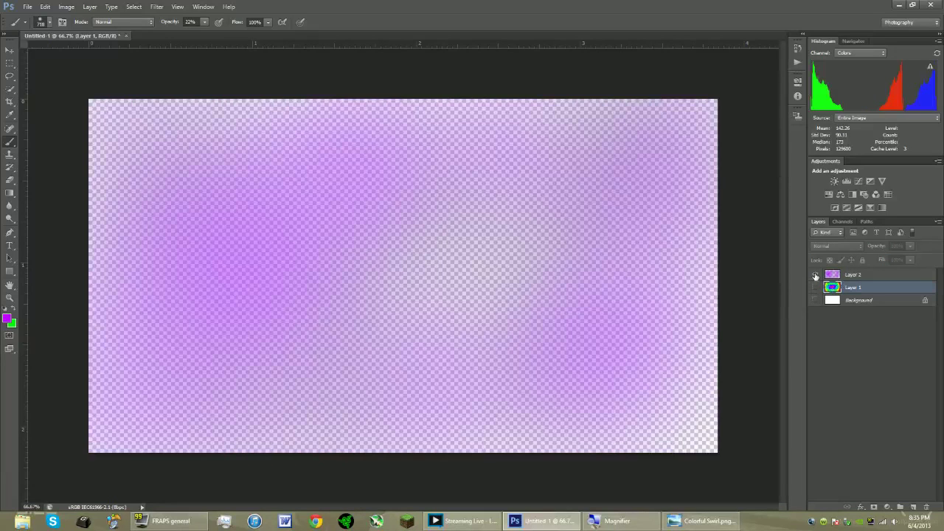
click(816, 275)
click(816, 275)
click(816, 288)
click(816, 276)
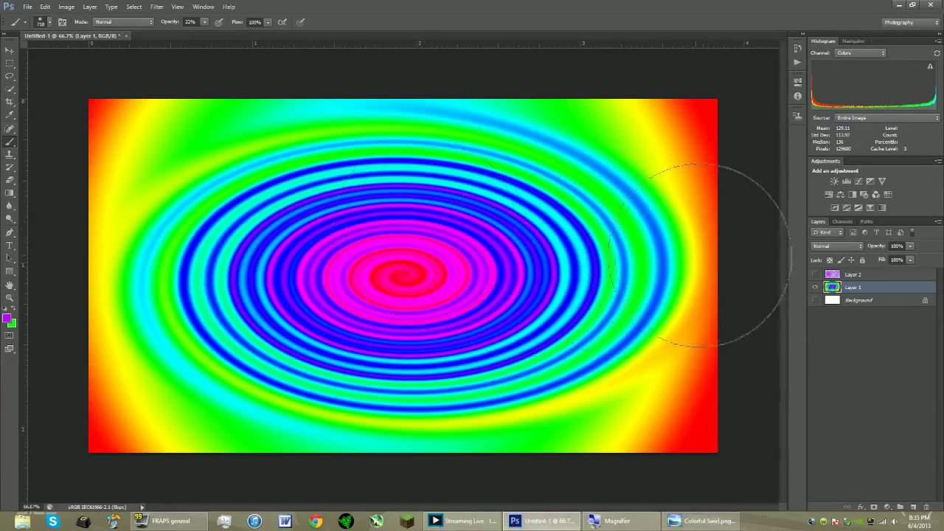
Fill Layer 1 with the Clouds filter using the purple and green colours.
click(156, 6)
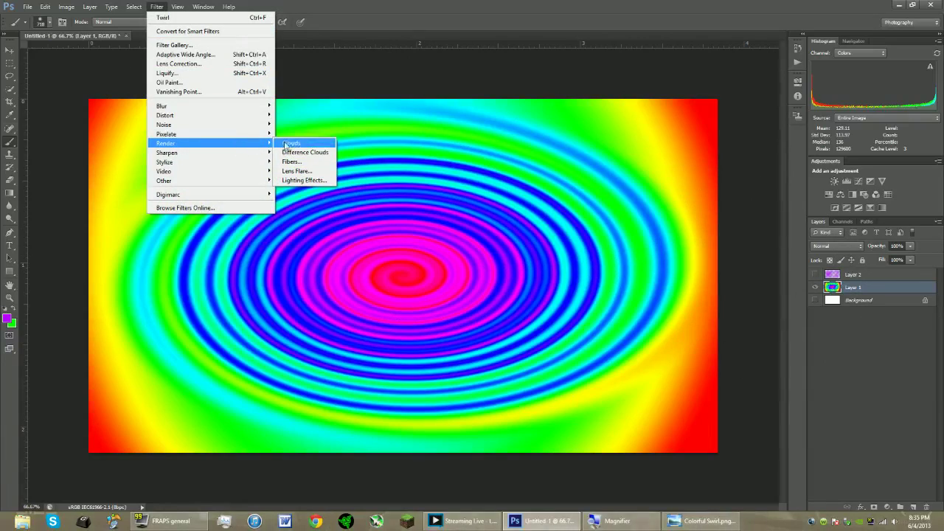
click(289, 142)
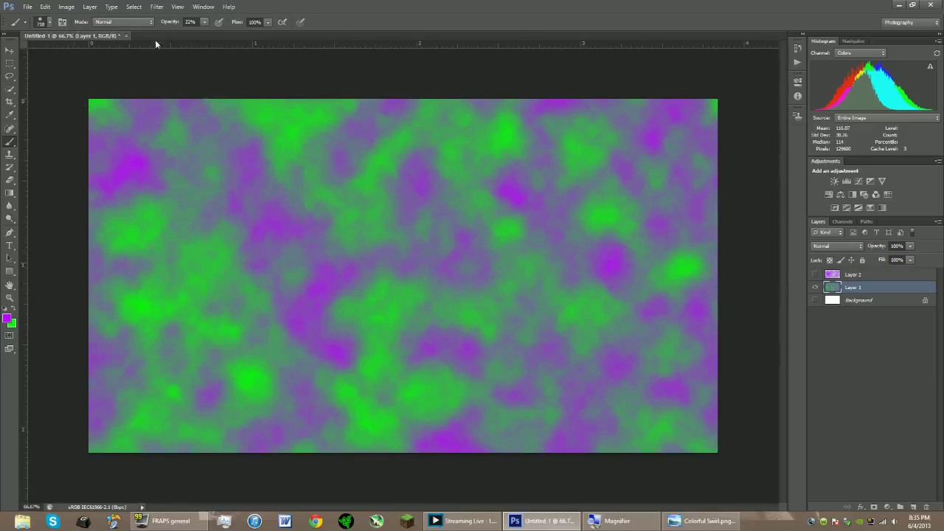
Try the Twirl filter at its maximum angle on Layer 1's clouds and undo it.
click(157, 8)
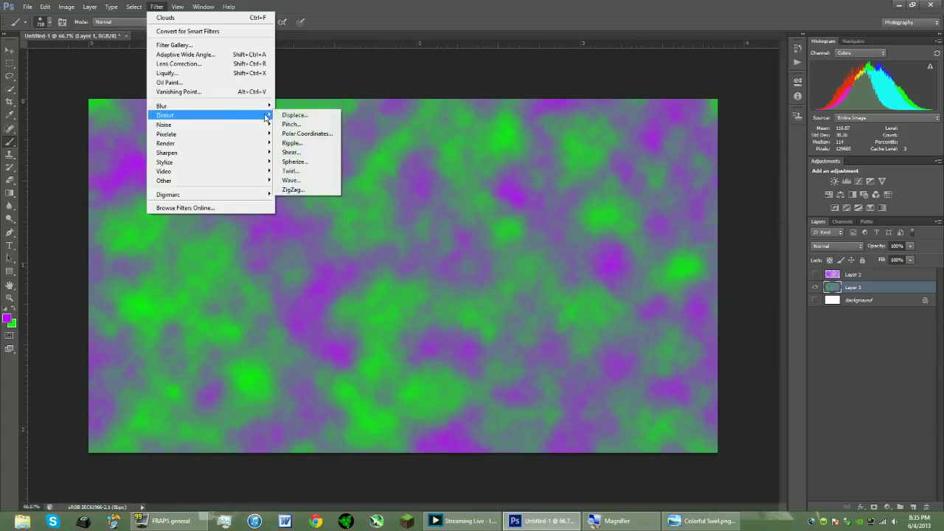
click(295, 171)
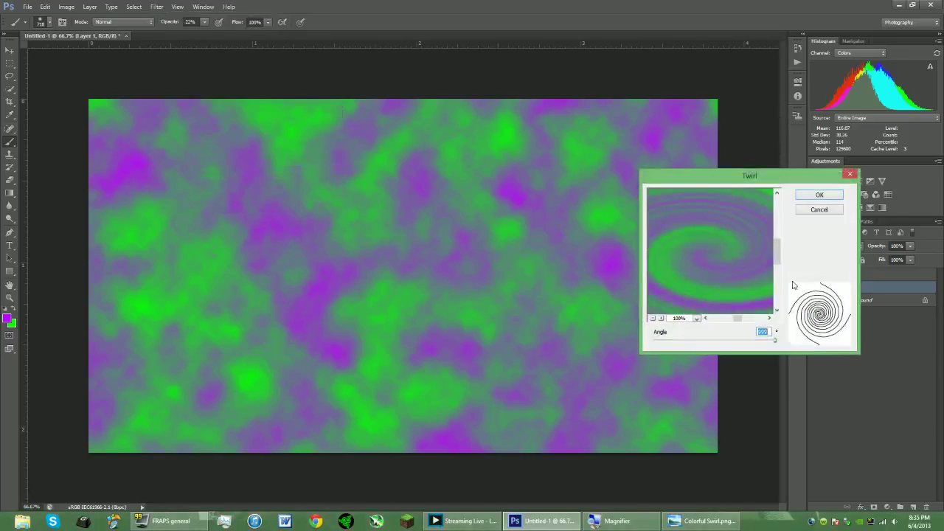
click(652, 319)
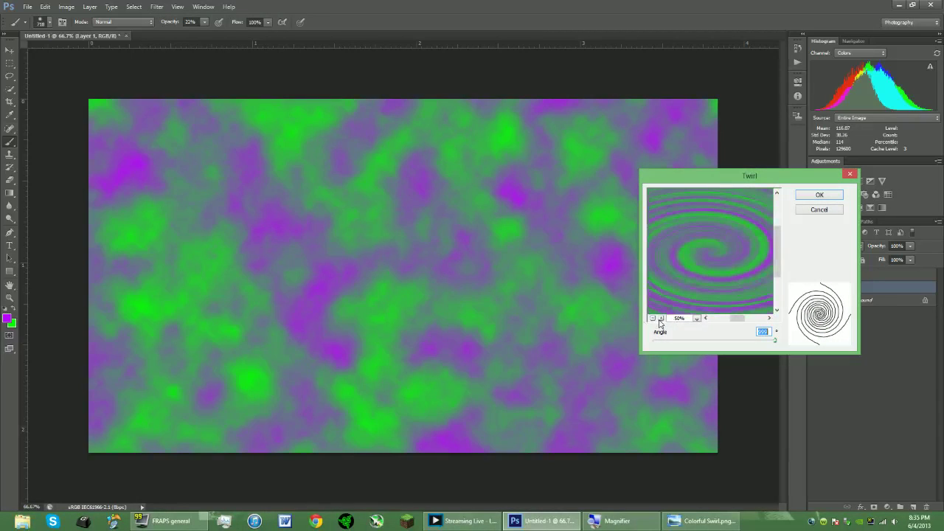
click(661, 319)
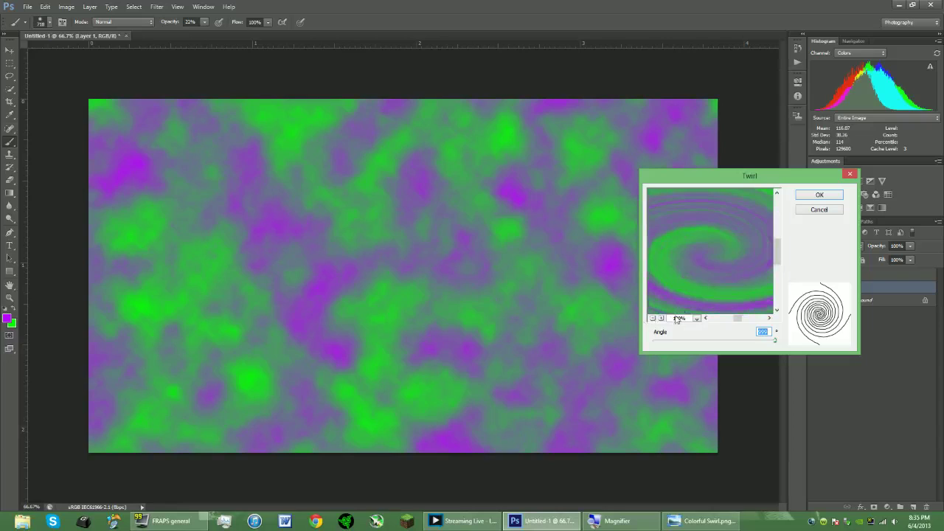
click(819, 195)
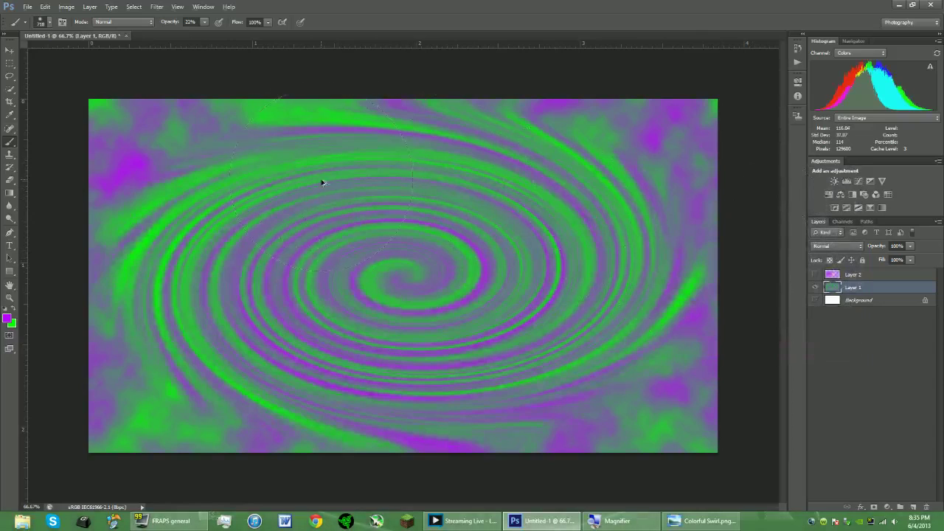
key(ctrl+z)
Apply the Twirl filter to Layer 1's clouds with an angle slightly below the maximum.
click(156, 7)
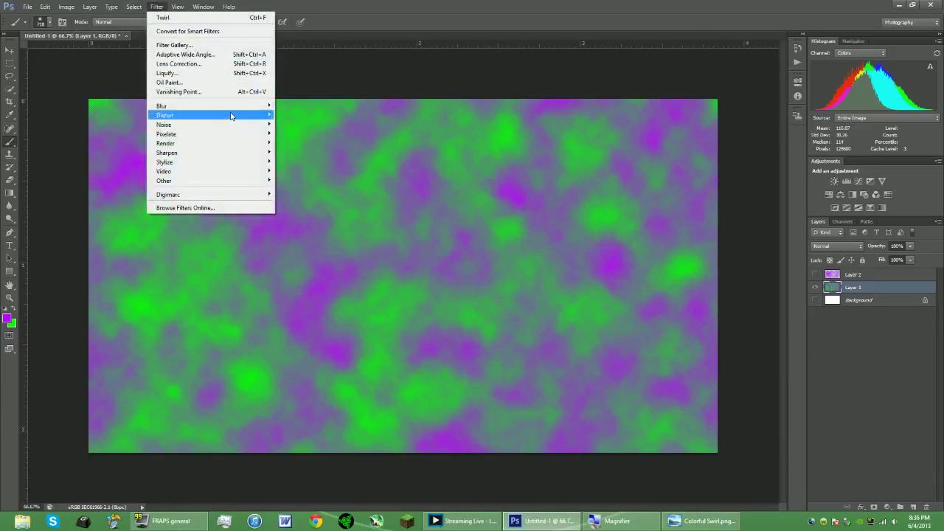
mouse_move(267, 143)
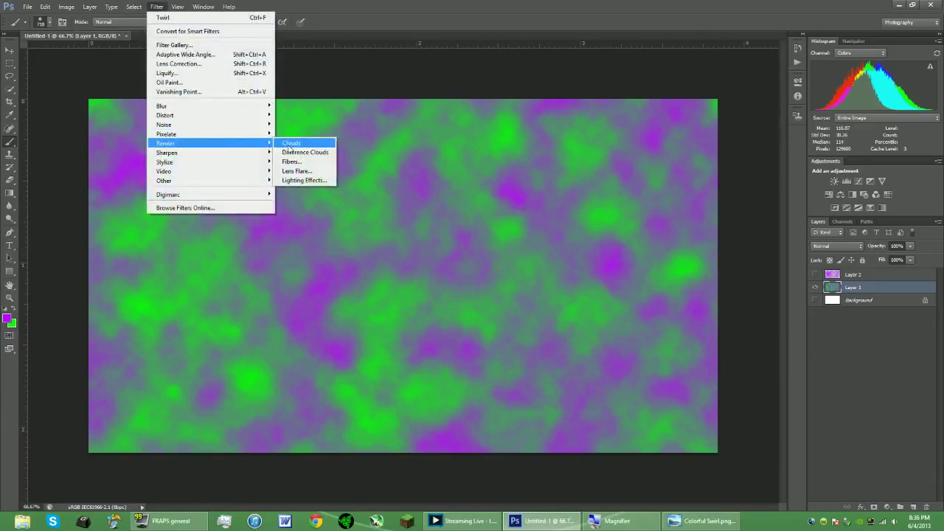
mouse_move(250, 111)
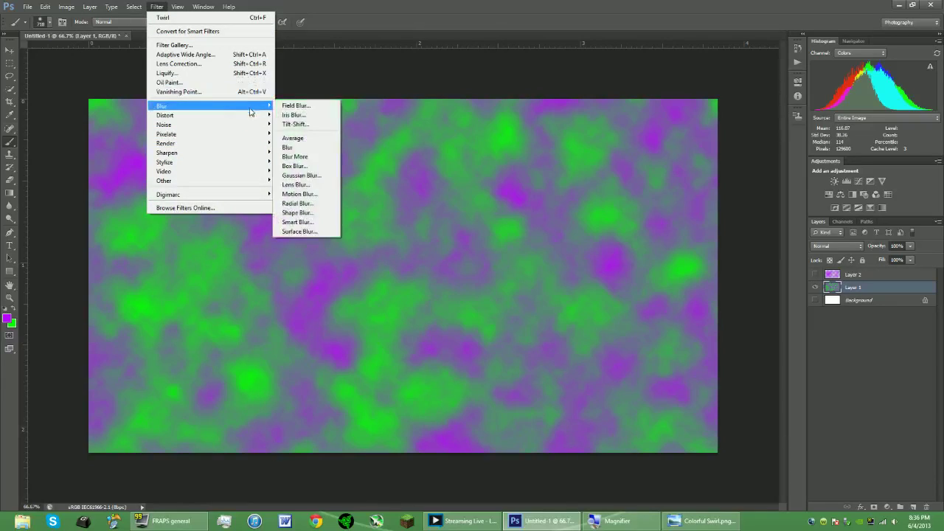
click(317, 170)
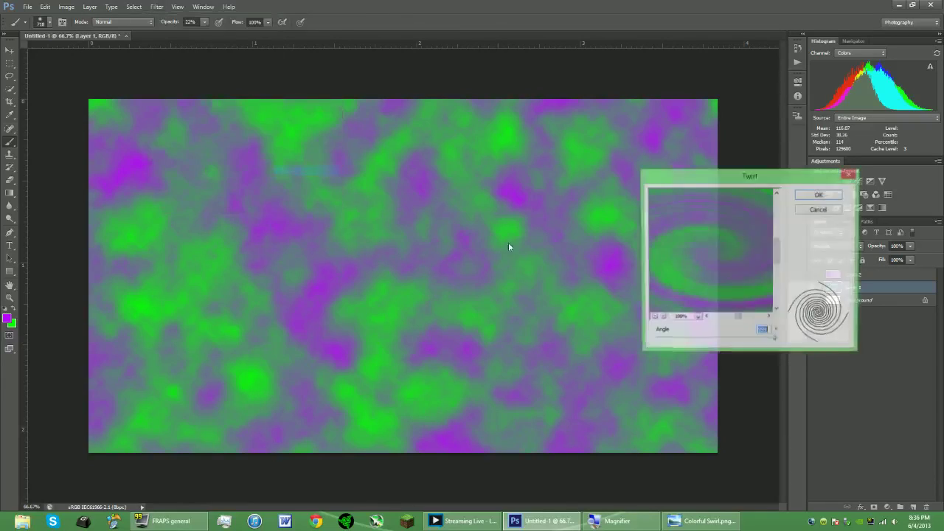
drag(773, 346, 753, 343)
click(808, 194)
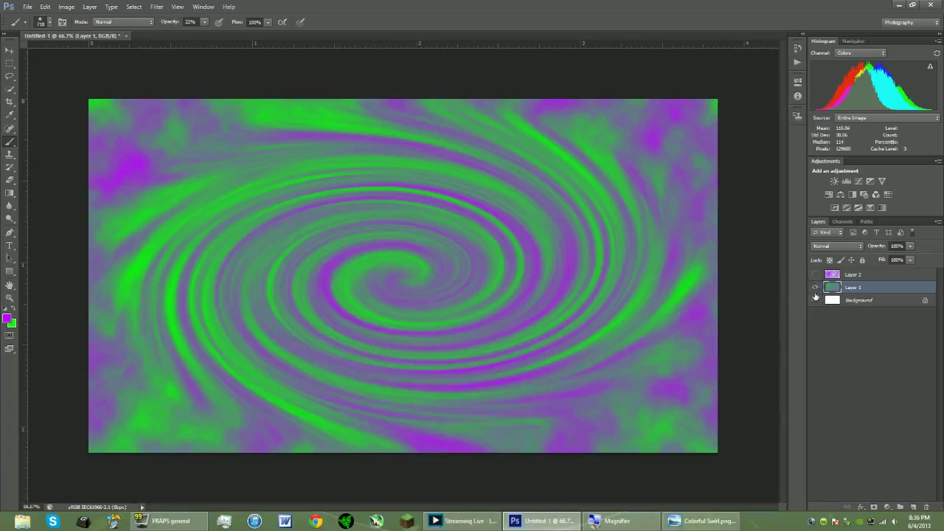
Show Layer 2 and the Background again and make Layer 2 the active layer.
click(816, 274)
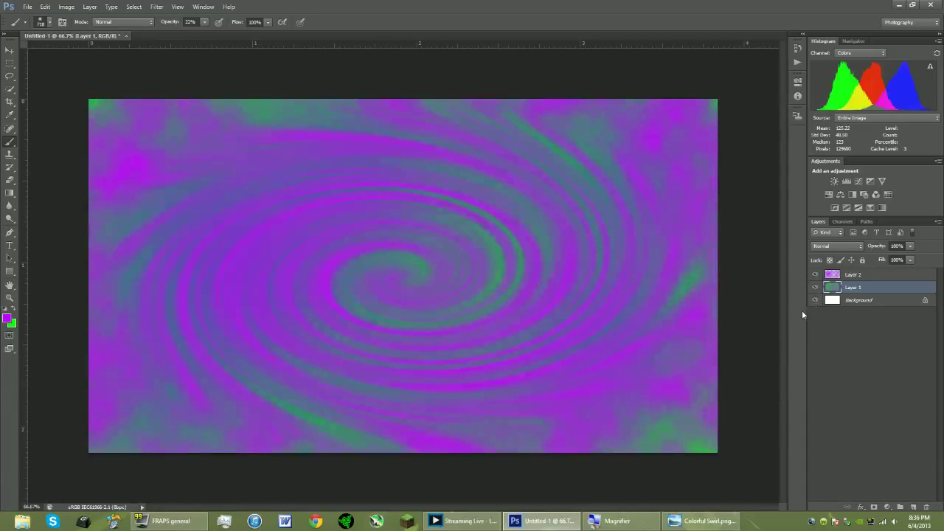
click(857, 276)
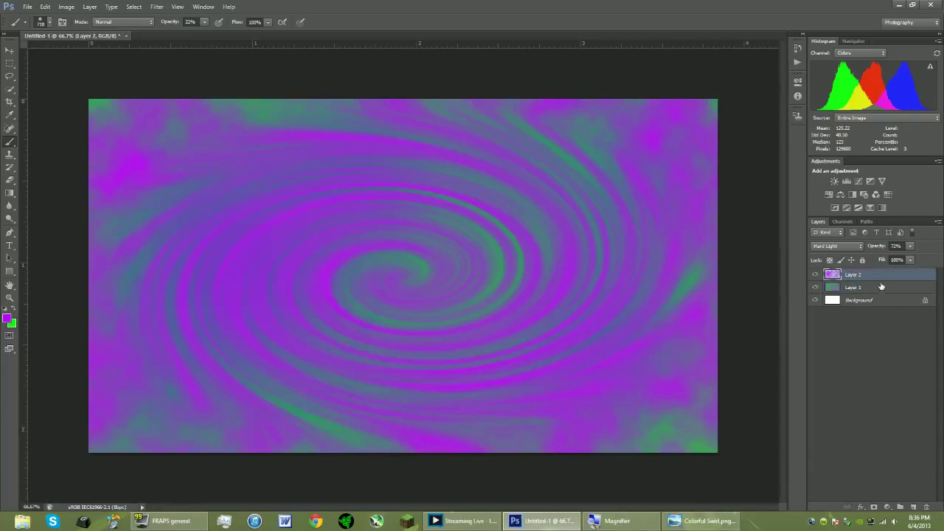
Delete the current Layer 2 and add a new empty layer above Layer 1.
key(Delete)
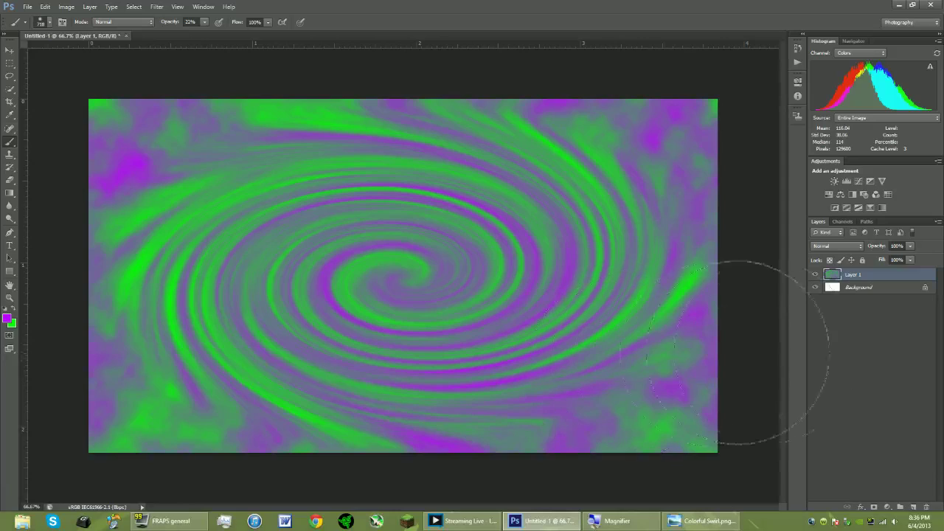
click(913, 508)
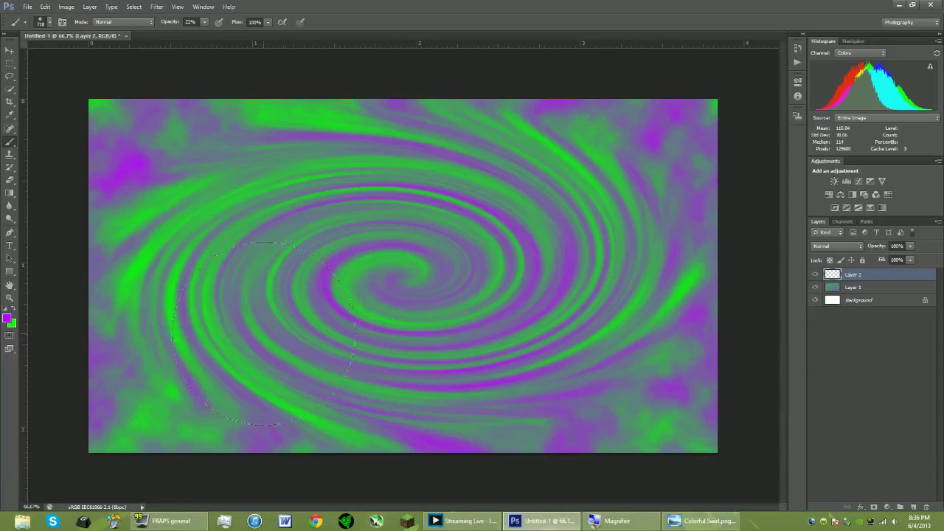
click(157, 8)
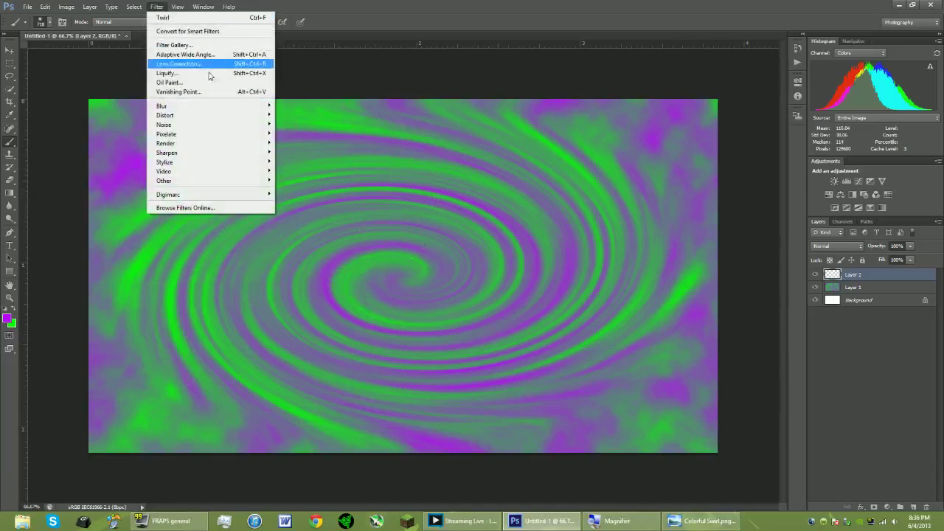
click(868, 5)
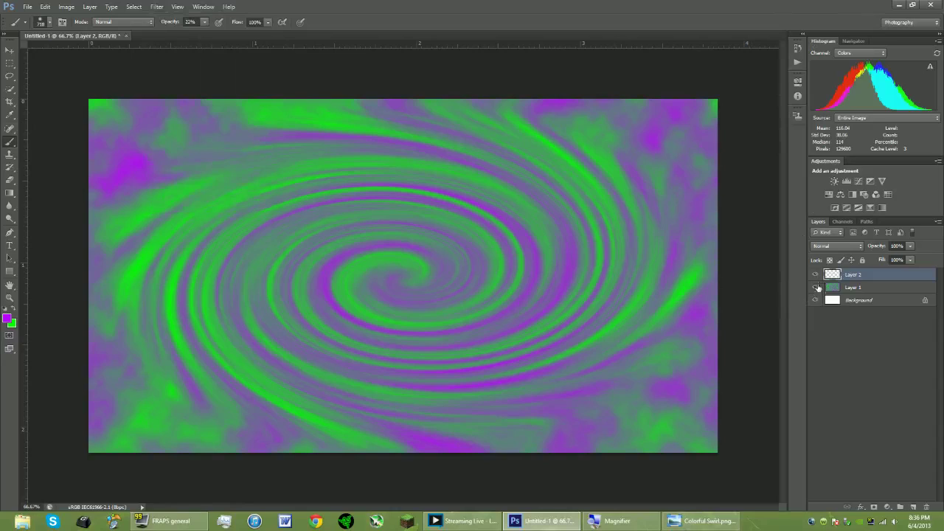
Hide Layer 1 and the Background and fill the empty Layer 2 with the Clouds filter in purple and green.
click(815, 288)
click(815, 299)
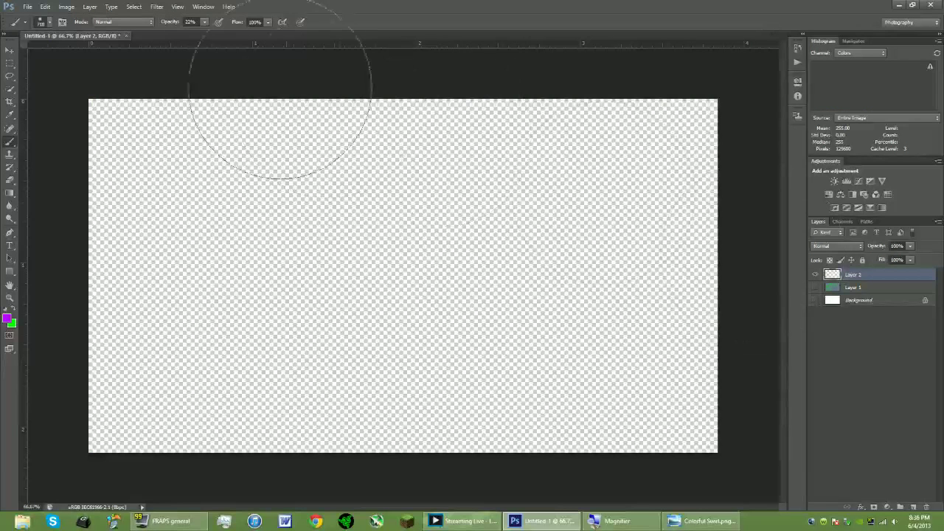
click(158, 7)
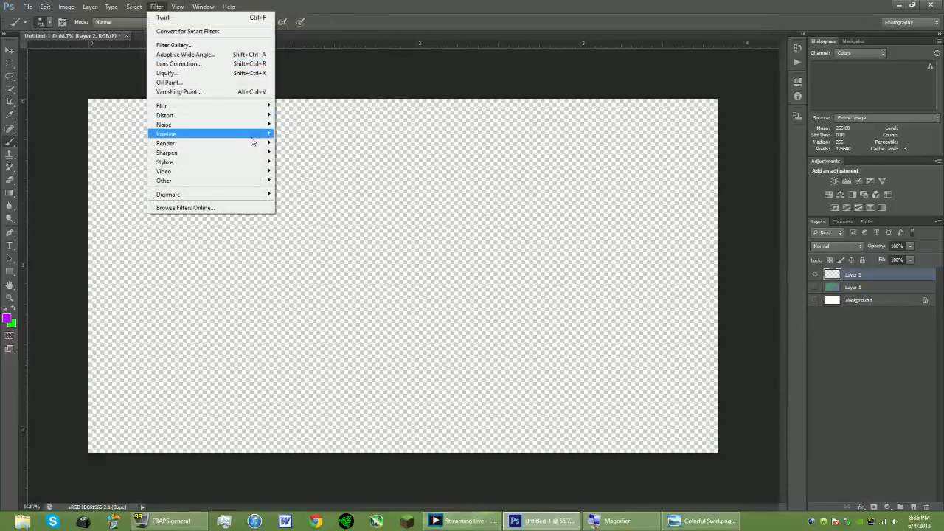
click(292, 145)
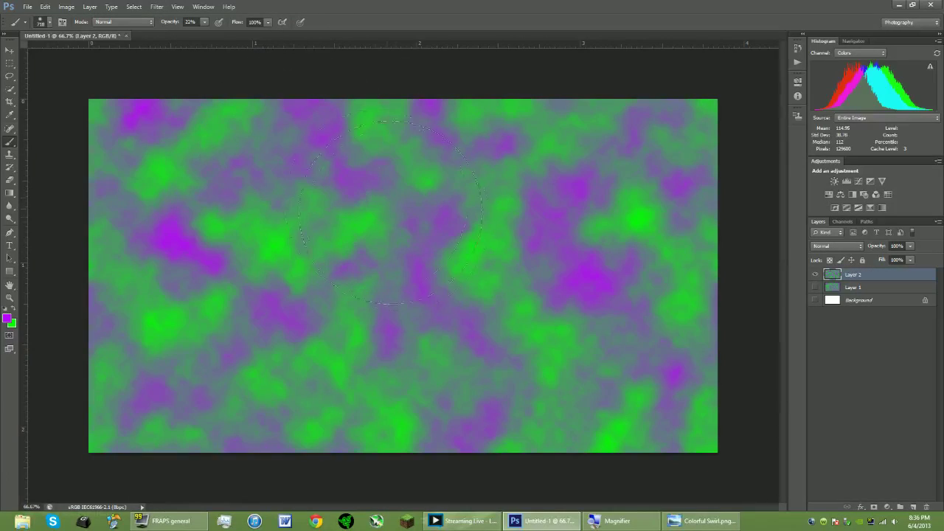
click(156, 7)
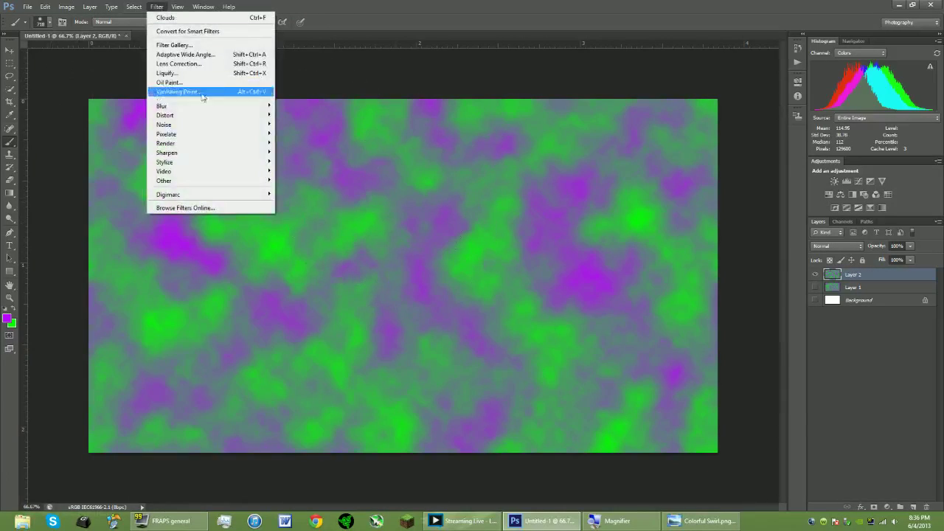
key(Escape)
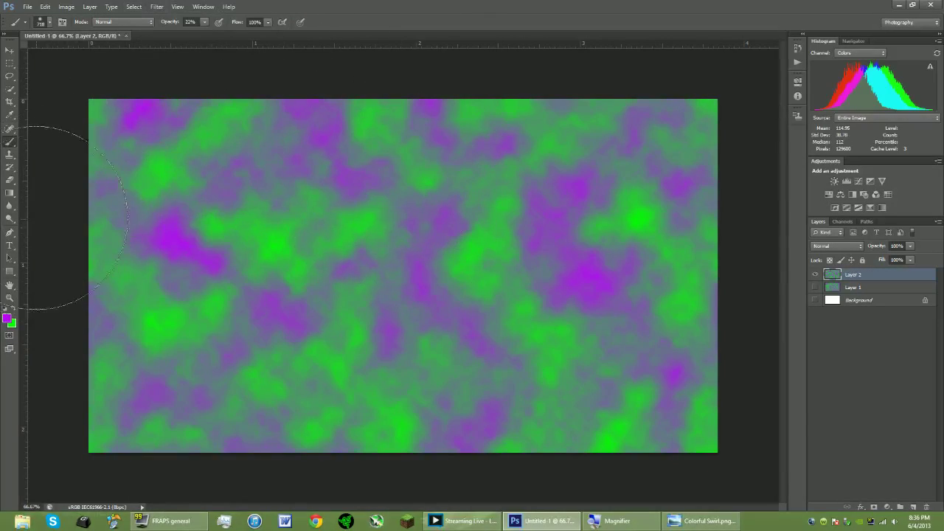
Try a radial Spectrum gradient on Layer 2 from near the canvas centre toward the lower-right corner and undo it.
click(14, 195)
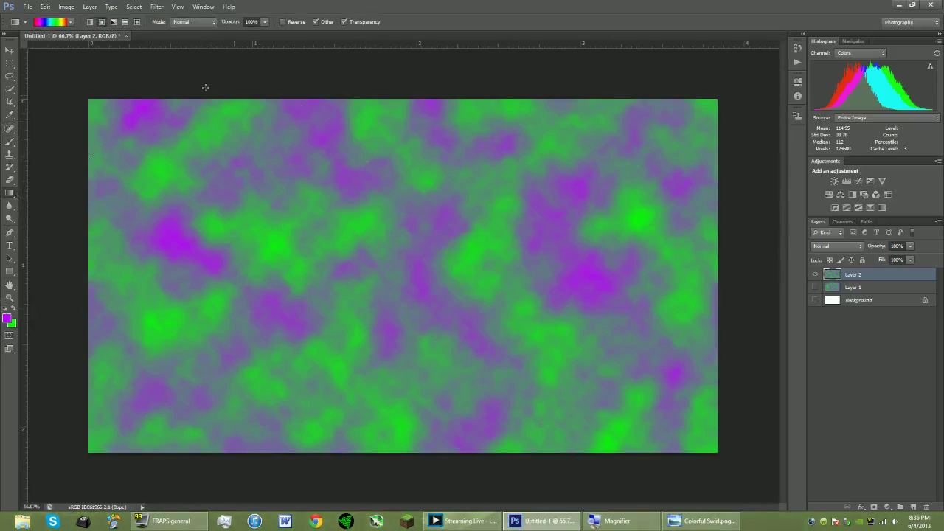
click(57, 22)
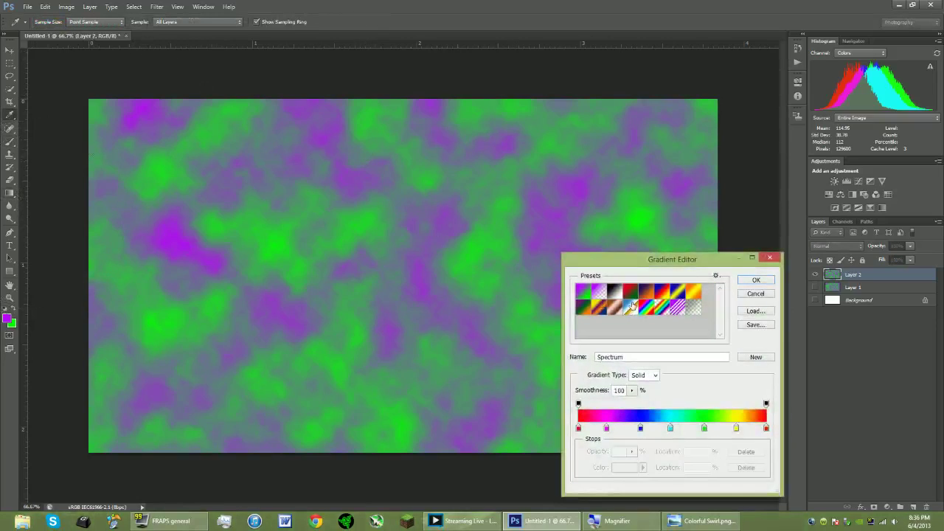
click(661, 312)
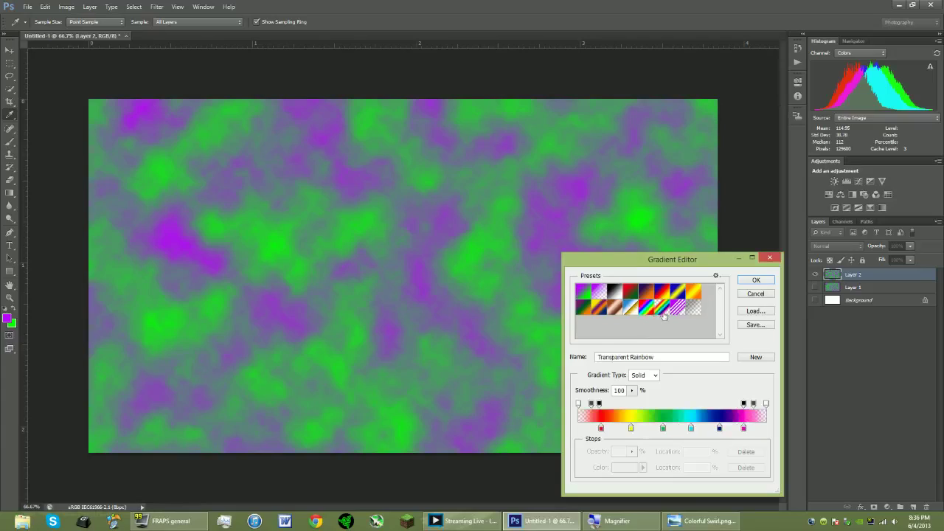
click(645, 310)
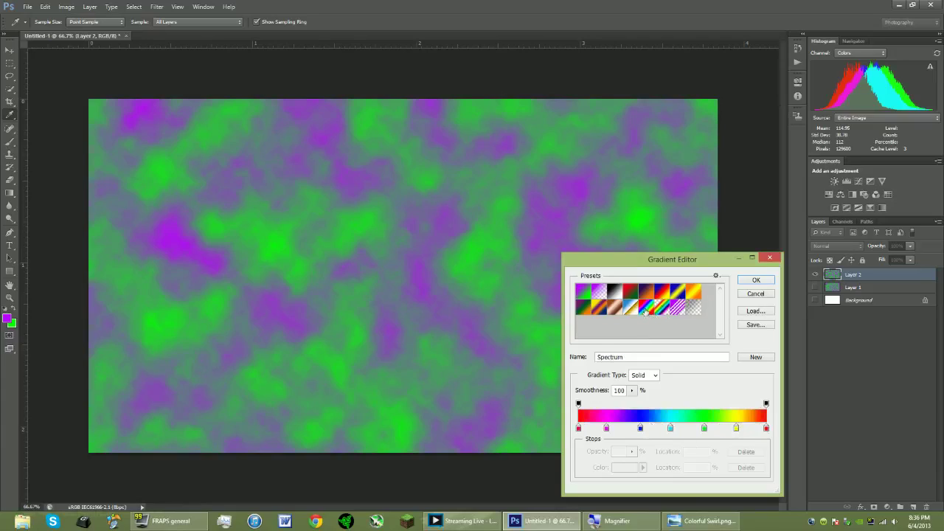
click(752, 281)
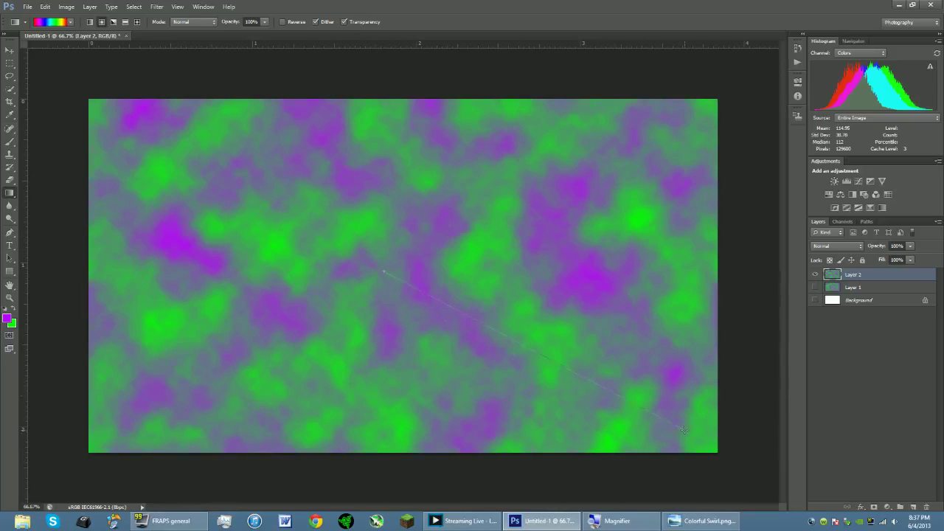
drag(680, 426, 680, 427)
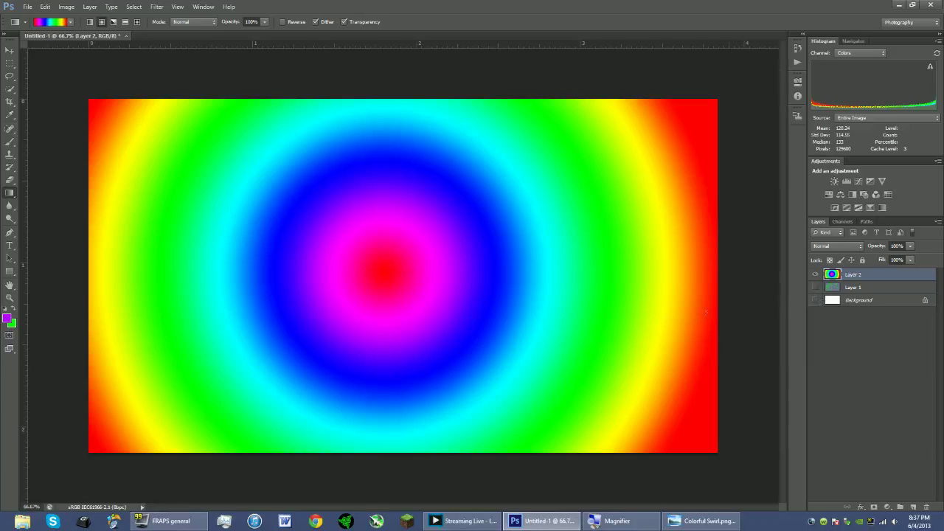
key(ctrl+z)
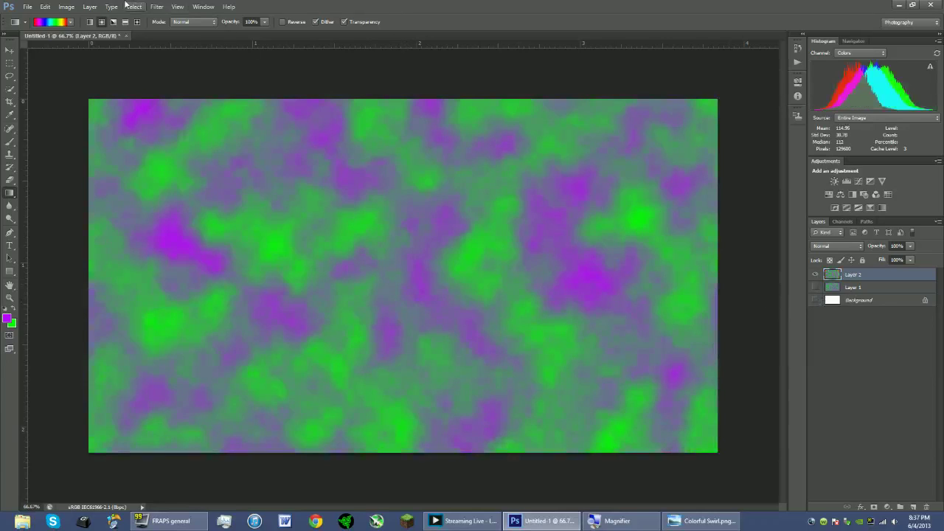
Apply the Twirl filter to Layer 2's clouds with a positive angle of roughly a third of the maximum, previewing the whole image.
click(156, 6)
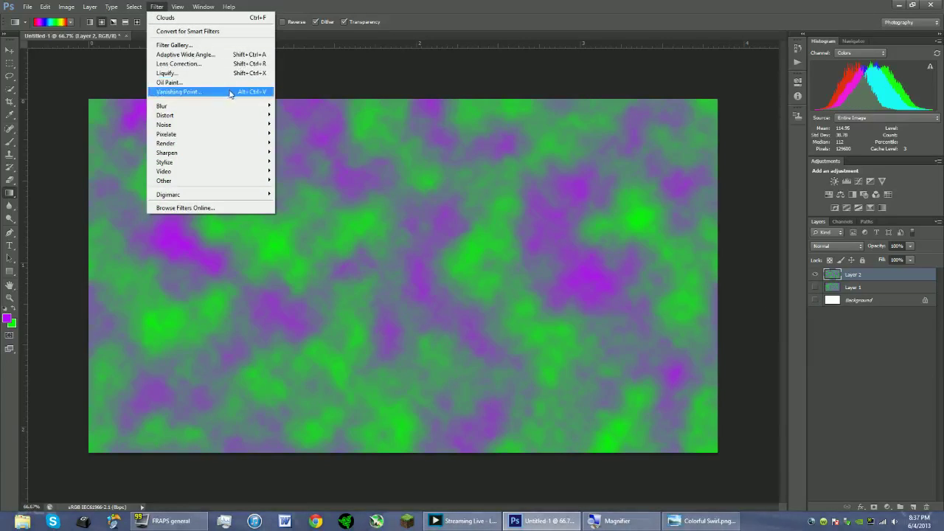
mouse_move(261, 116)
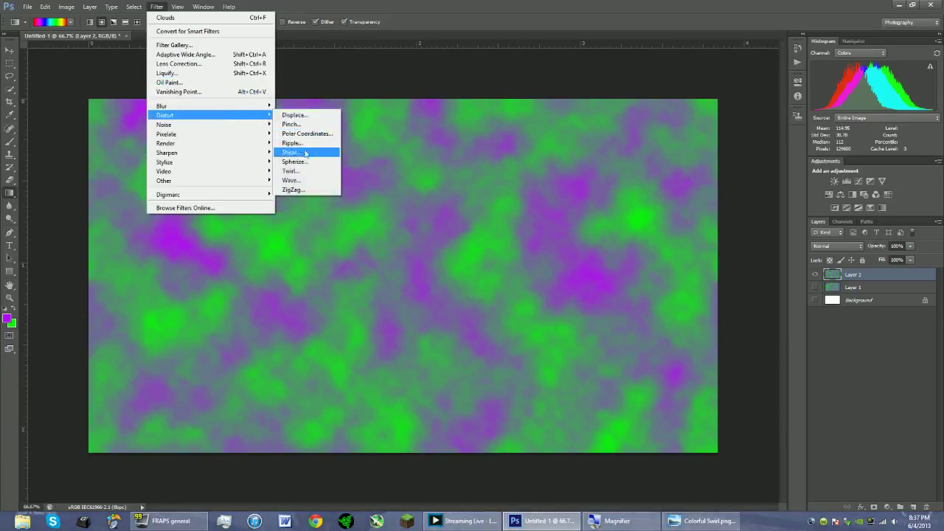
click(298, 171)
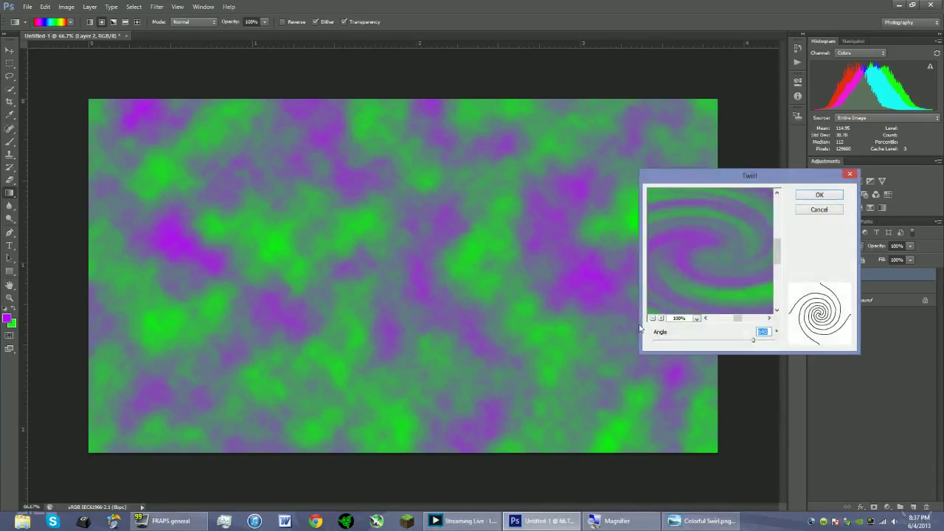
click(652, 318)
click(652, 319)
click(652, 319)
click(652, 318)
click(652, 319)
click(652, 319)
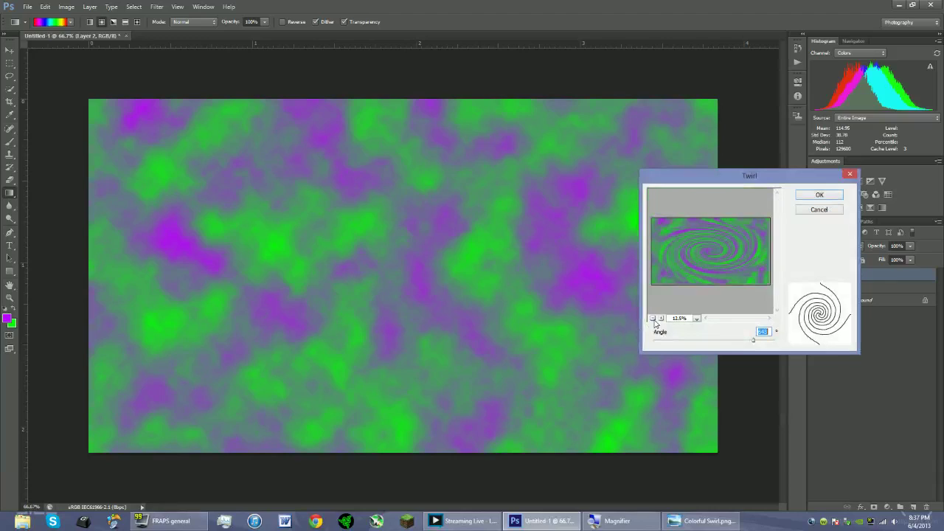
drag(763, 346, 733, 339)
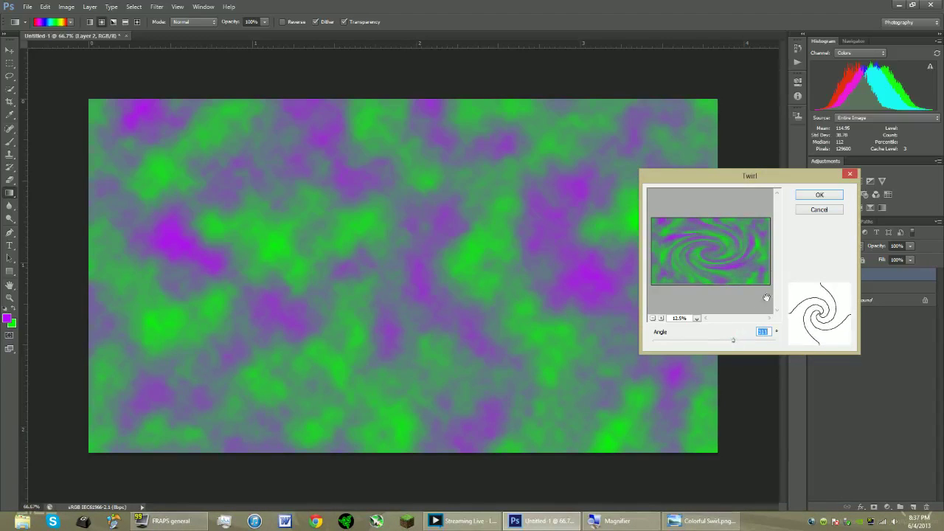
click(803, 196)
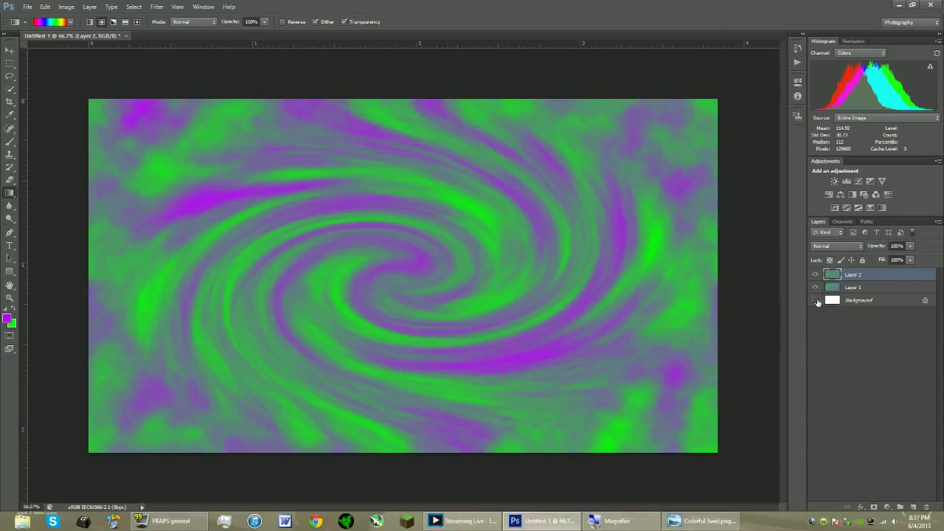
With Layer 1 and the Background shown again, set Layer 2's blend mode to Overlay and compare the image with the layer off and on.
click(845, 246)
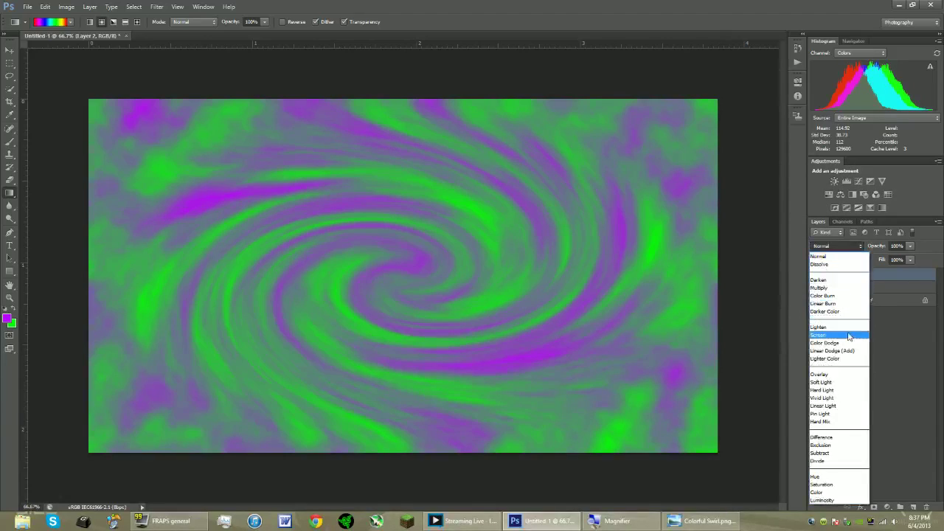
click(839, 376)
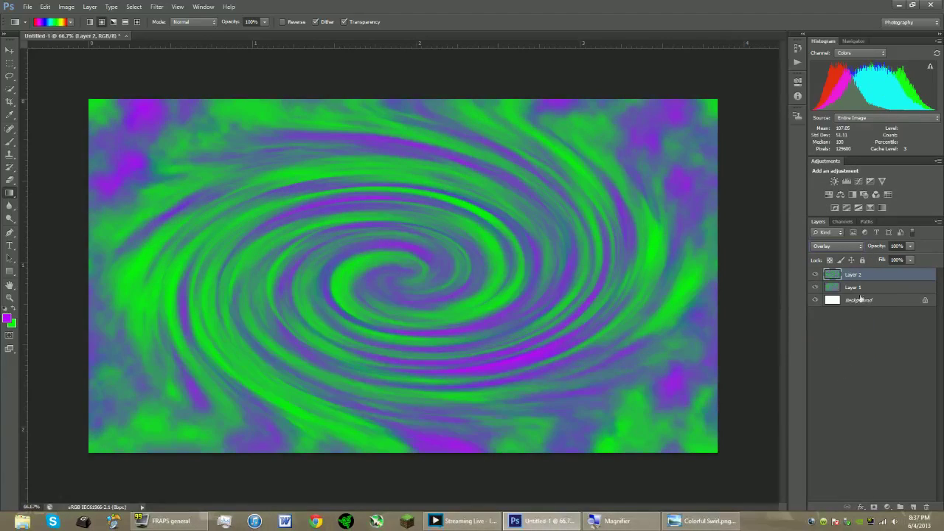
click(816, 275)
click(816, 275)
click(815, 275)
click(815, 275)
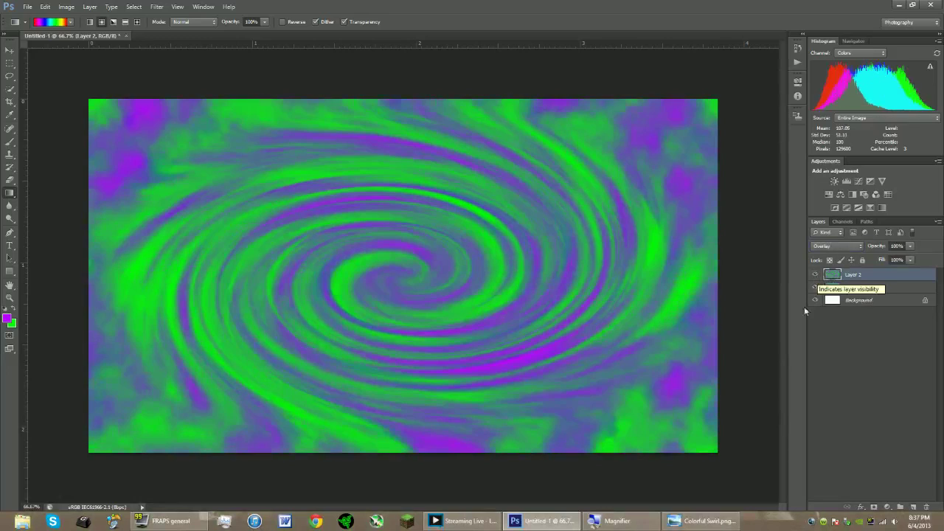
Look at the reference image Colorful Swirl.png in Windows Photo Viewer, return to the Photoshop document and deselect all layers.
click(693, 523)
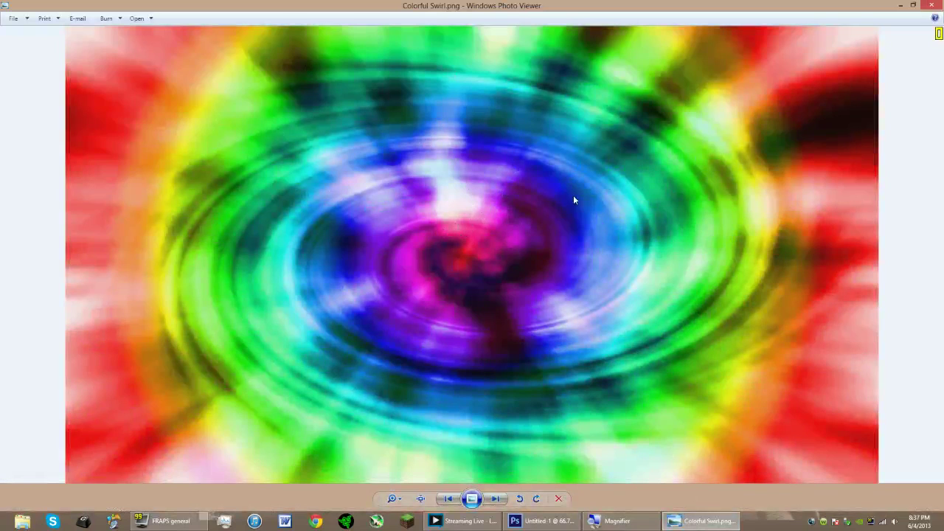
click(900, 6)
click(867, 382)
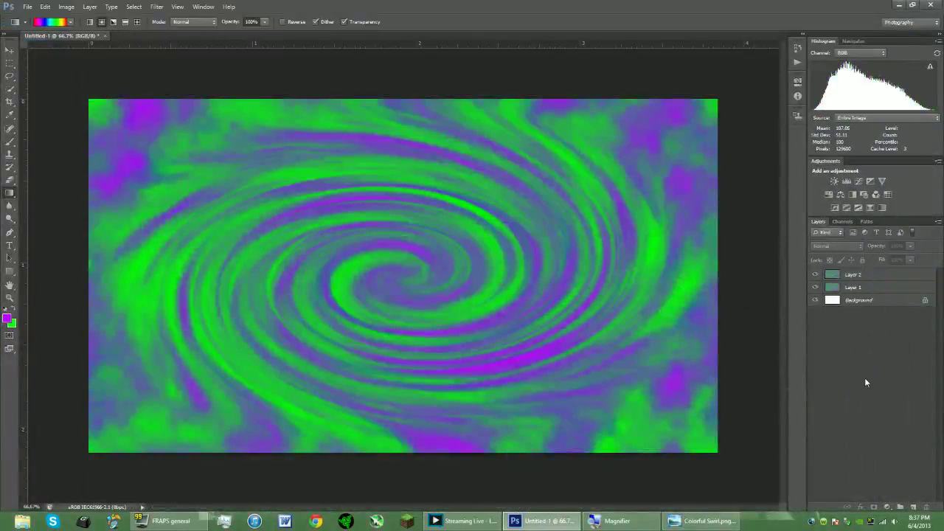
Add a new empty layer above Layer 2.
click(912, 507)
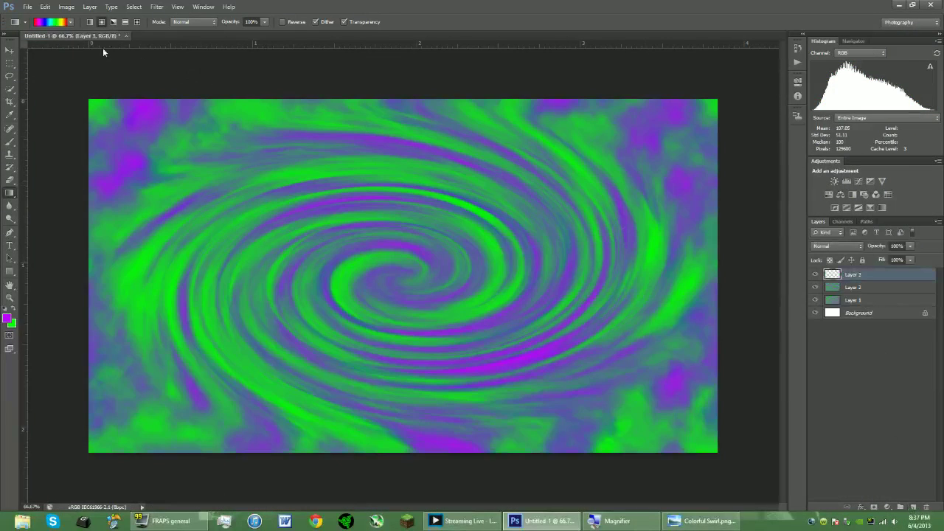
click(157, 7)
mouse_move(216, 116)
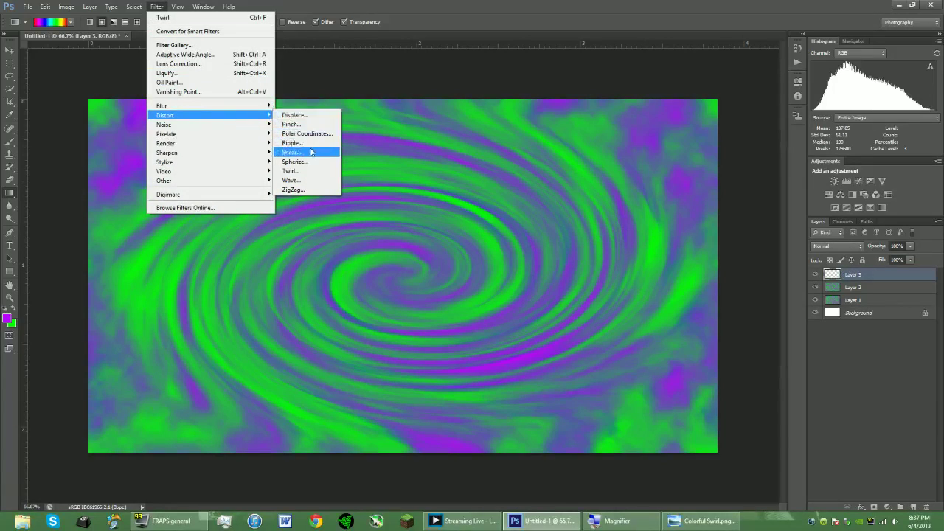
click(616, 242)
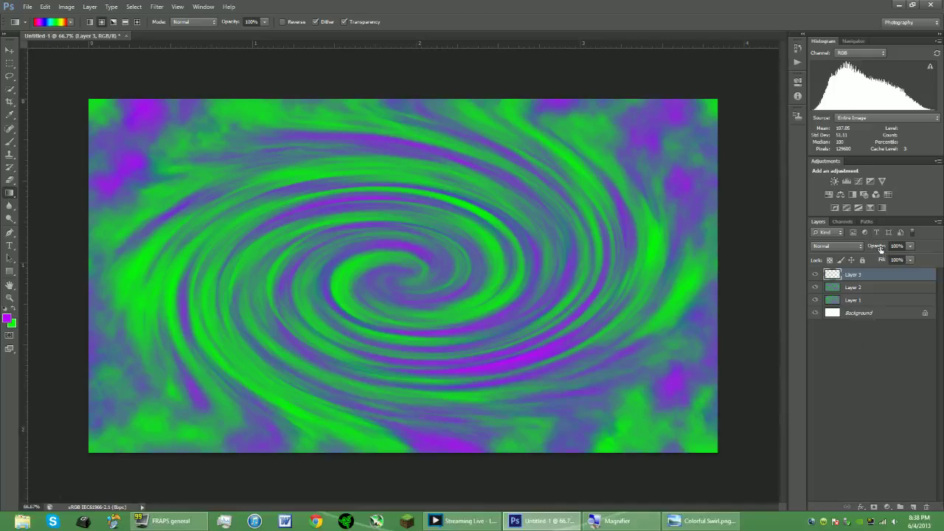
Lower Layer 2's opacity to about 58% and fine-tune the layer opacity over the Layer 1 swirl.
click(871, 291)
drag(878, 249, 871, 255)
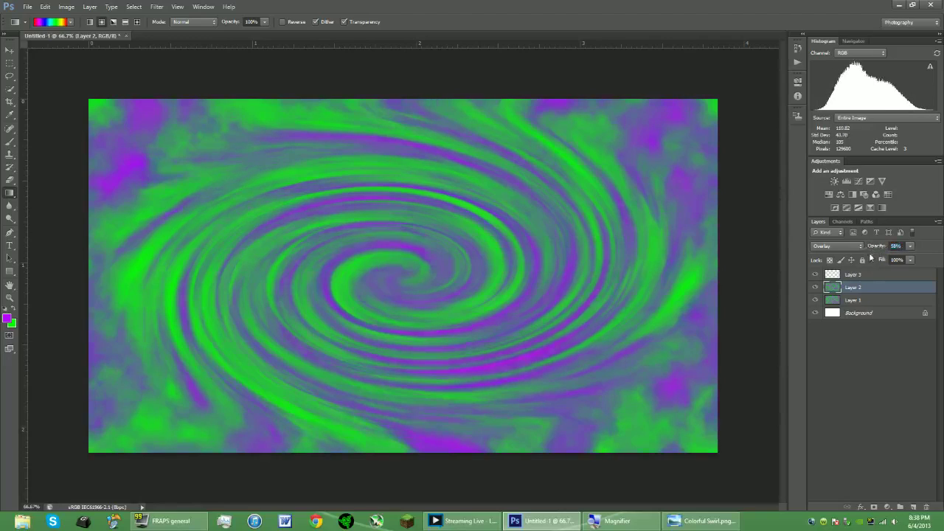
click(858, 301)
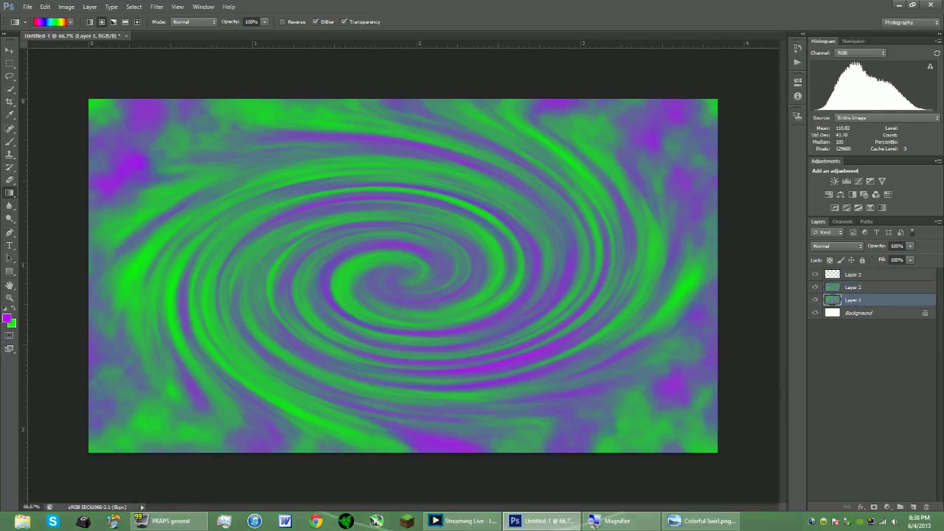
drag(880, 248, 869, 295)
click(864, 289)
click(867, 301)
click(868, 290)
Make Layer 3 the active layer, keep its Normal blend mode, and hide Layer 2, Layer 1 and the Background.
click(855, 274)
click(848, 247)
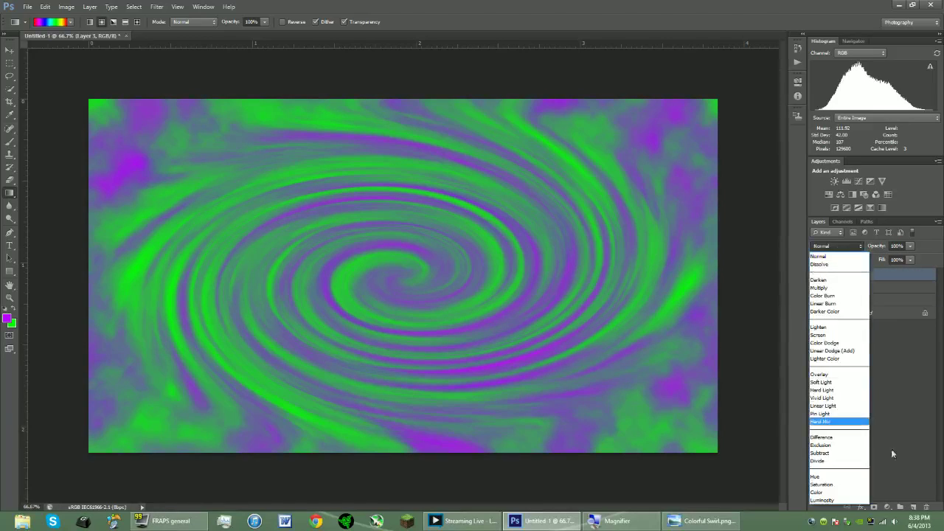
click(897, 431)
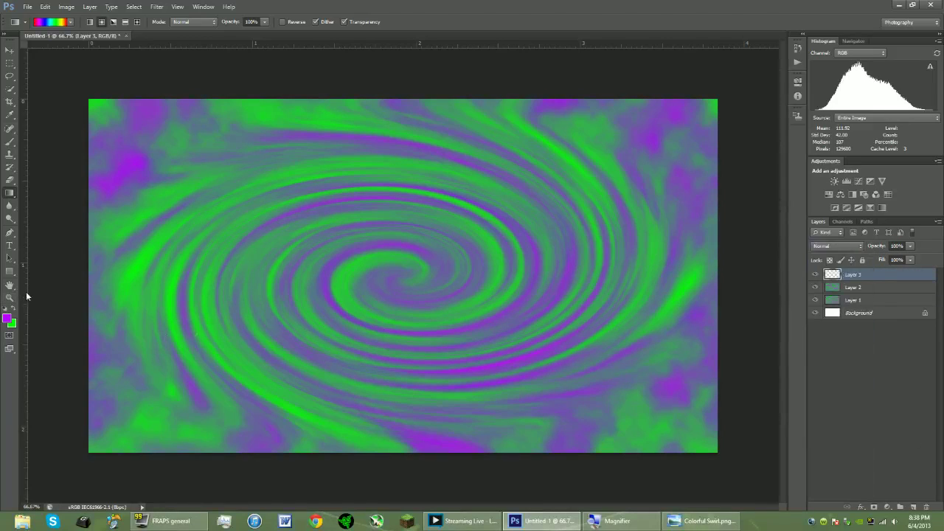
drag(815, 288, 815, 313)
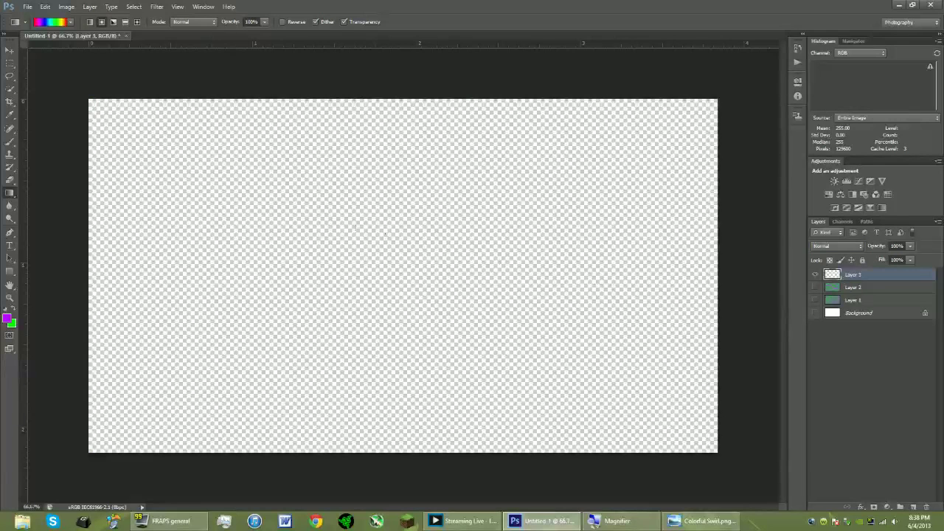
Paint soft purple Brush patches at 22% opacity on Layer 3, in the upper-left area and from the upper right across the canvas.
click(10, 141)
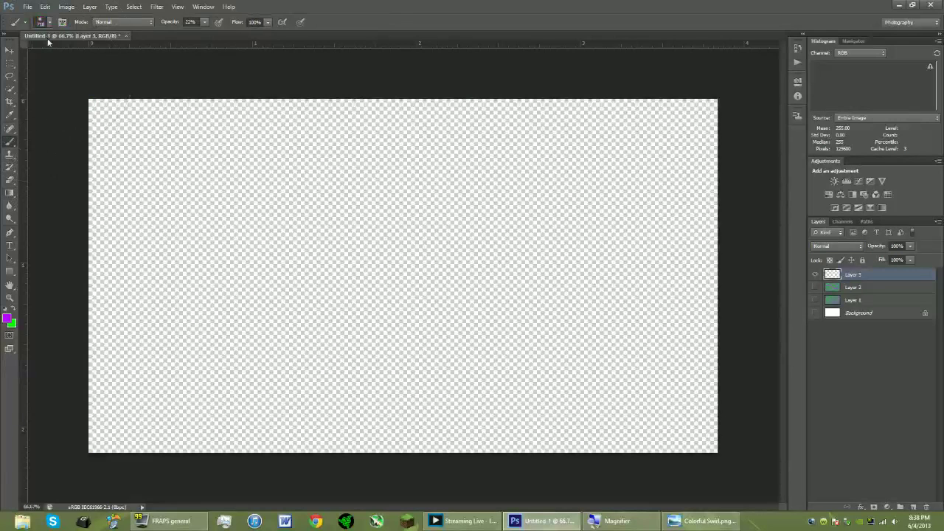
click(151, 161)
mouse_move(647, 192)
mouse_down()
mouse_move(519, 184)
mouse_move(293, 373)
mouse_move(87, 361)
mouse_up()
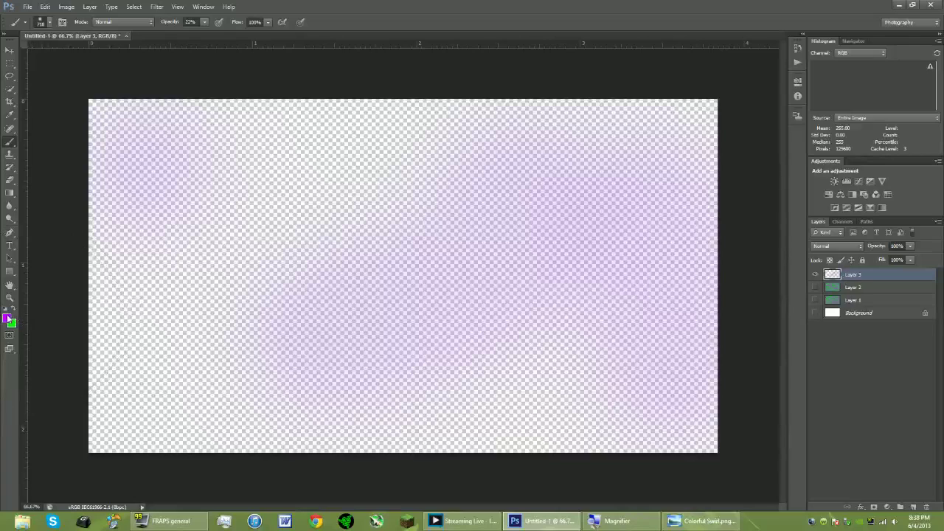
Set the foreground color to red ff0000 and brush soft red over the left and upper-middle parts of Layer 3.
click(8, 319)
drag(535, 214, 538, 178)
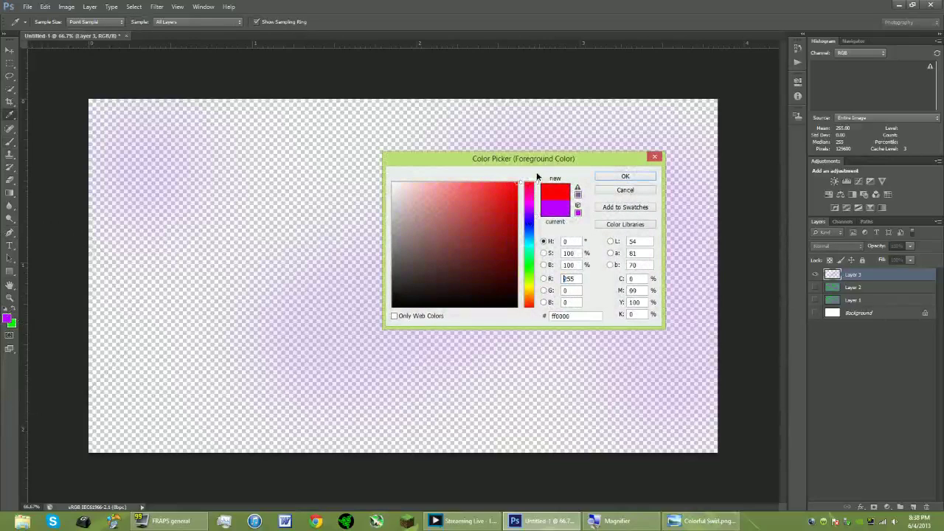
click(624, 176)
mouse_move(190, 315)
mouse_down()
mouse_move(235, 241)
mouse_move(268, 214)
mouse_move(393, 181)
mouse_up()
double_click(298, 7)
drag(375, 10, 433, 3)
mouse_move(236, 173)
mouse_down()
mouse_move(516, 258)
mouse_move(302, 362)
mouse_up()
Brush soft green across the middle and right of Layer 3, and blend soft blue strokes over the painted areas.
click(11, 310)
mouse_move(398, 376)
mouse_down()
mouse_move(436, 332)
mouse_move(554, 284)
mouse_move(611, 189)
mouse_move(412, 262)
mouse_move(306, 390)
mouse_move(538, 379)
mouse_move(670, 236)
mouse_up()
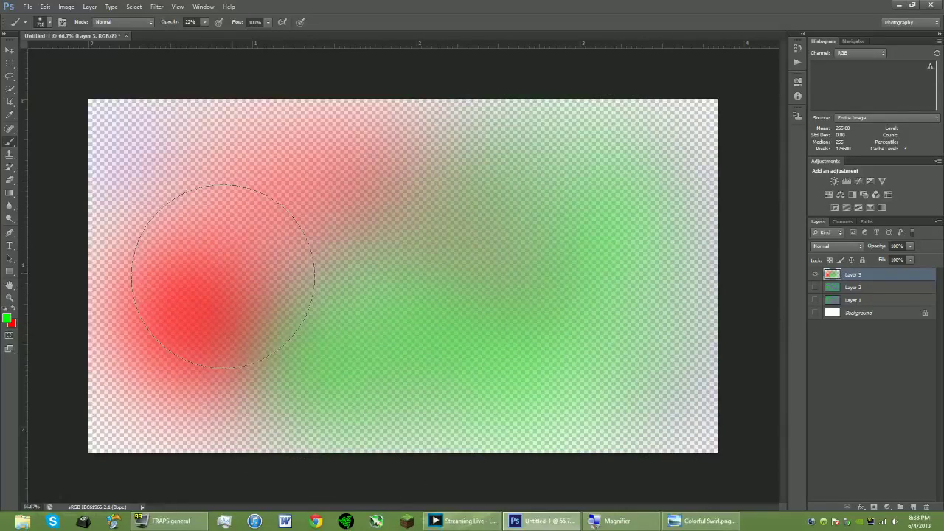
click(7, 319)
drag(529, 234, 529, 222)
click(624, 177)
mouse_move(327, 243)
mouse_down()
mouse_move(200, 157)
mouse_move(173, 327)
mouse_move(505, 389)
mouse_move(685, 189)
mouse_move(487, 88)
mouse_up()
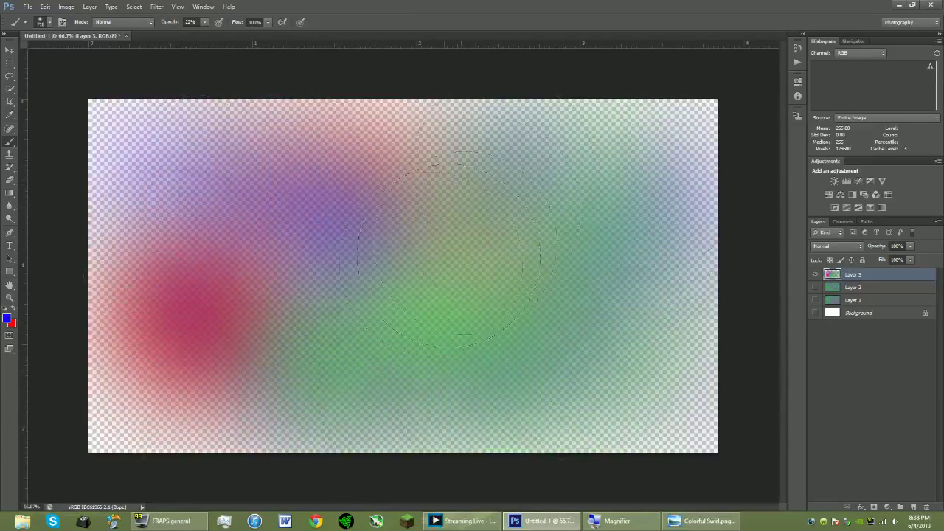
Set the foreground color to green 42ff00 and build up a solid green patch in the lower-left corner of the canvas.
click(8, 320)
drag(529, 234, 529, 272)
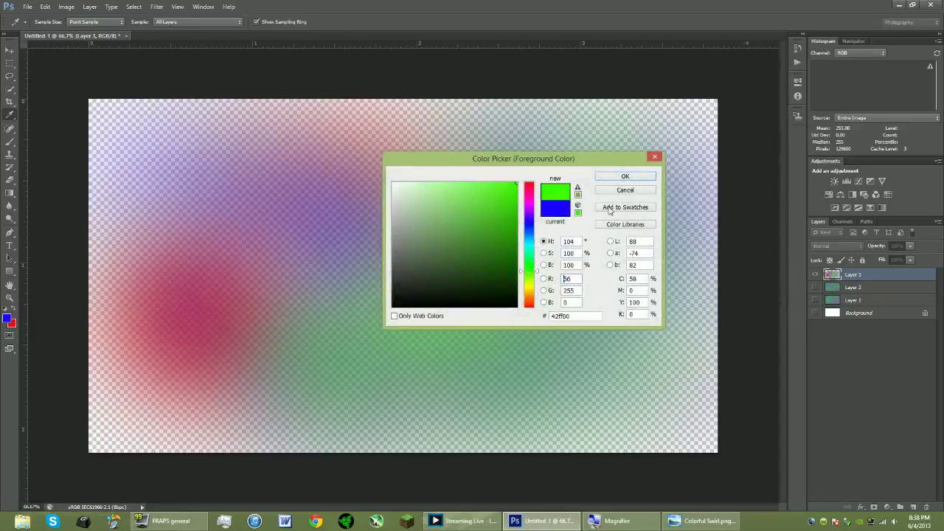
click(624, 177)
mouse_move(139, 410)
mouse_down()
mouse_move(137, 442)
mouse_move(232, 413)
mouse_move(126, 410)
mouse_move(116, 400)
mouse_move(177, 391)
mouse_move(190, 413)
mouse_up()
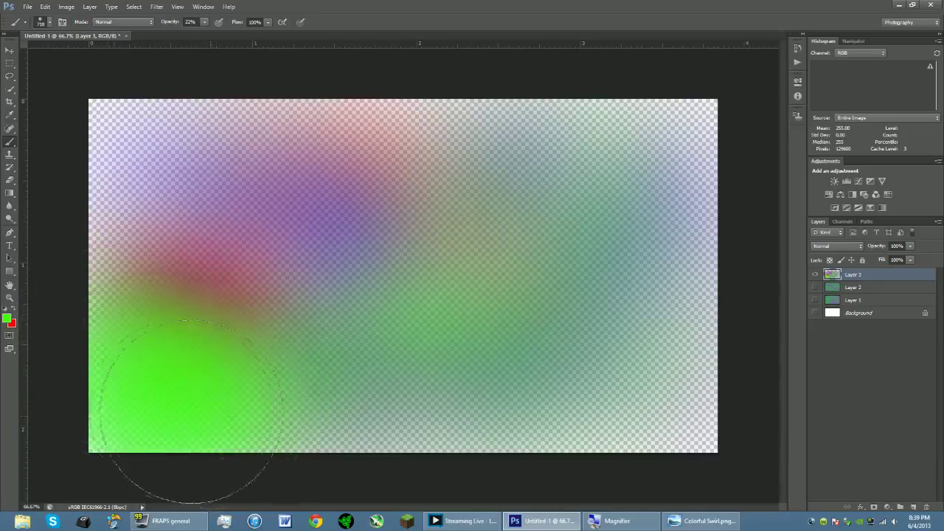
Swap to the red color and build up a strong red area in the lower-right corner, fading up the right side.
click(13, 313)
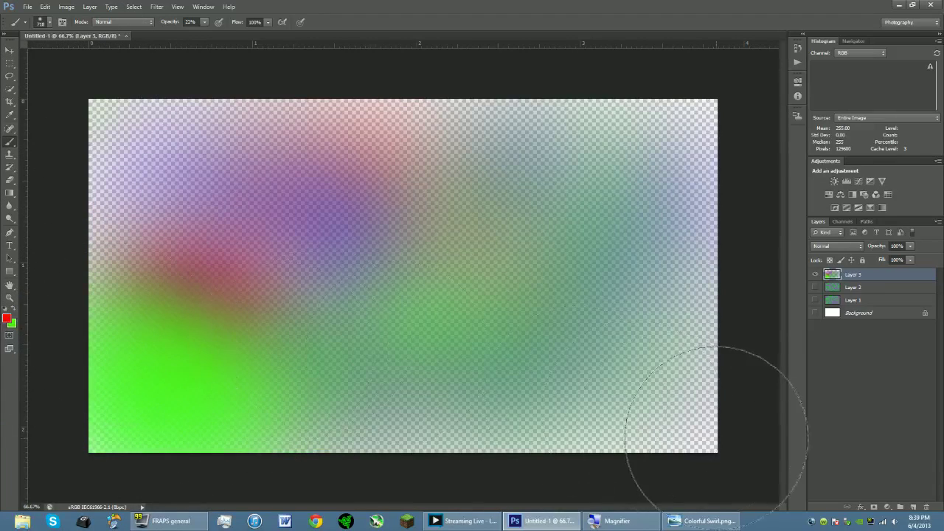
drag(727, 401, 654, 306)
mouse_move(670, 439)
mouse_down()
mouse_move(598, 422)
mouse_move(663, 428)
mouse_move(560, 422)
mouse_move(653, 418)
mouse_move(639, 370)
mouse_move(638, 426)
mouse_move(673, 392)
mouse_move(647, 328)
mouse_move(640, 416)
mouse_move(649, 341)
mouse_move(673, 400)
mouse_move(721, 369)
mouse_up()
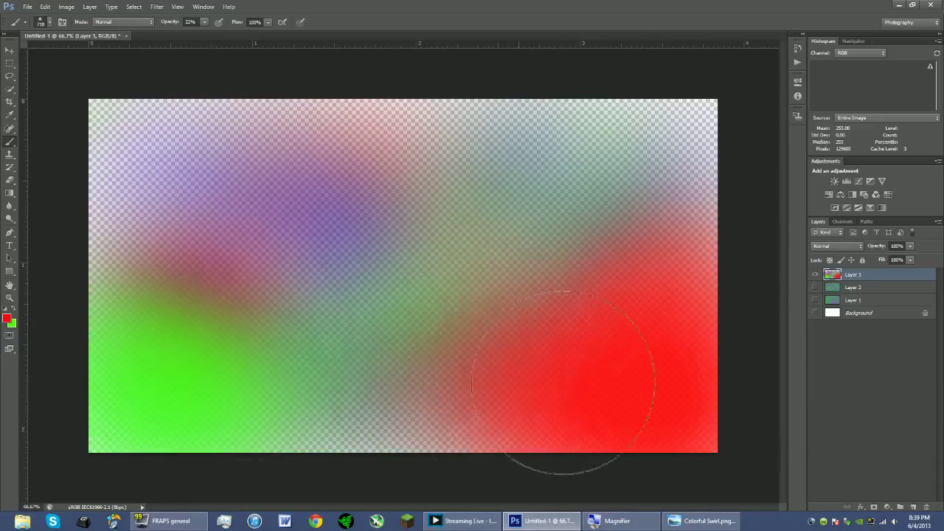
mouse_move(637, 141)
mouse_down()
mouse_move(510, 260)
mouse_move(555, 386)
mouse_up()
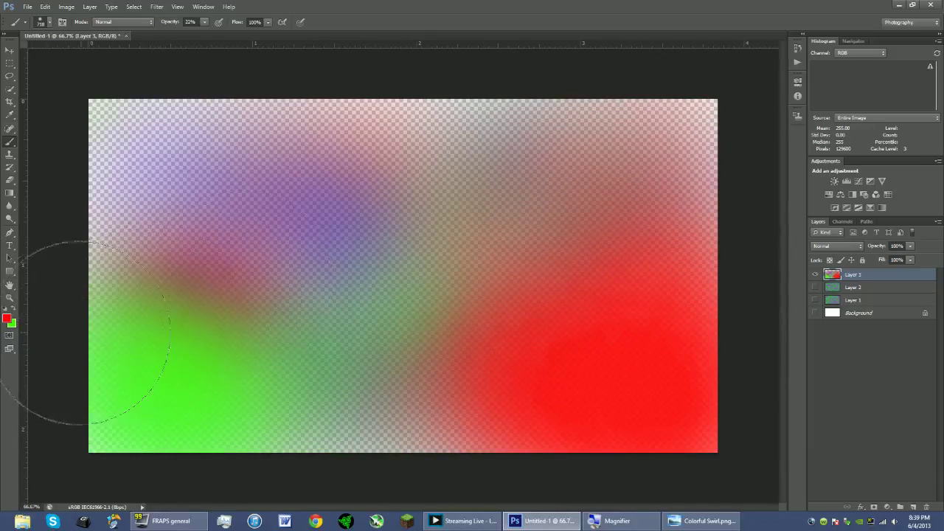
Set the foreground color to blue 4200ff and paint a solid blue patch in the upper-left corner of the canvas.
click(9, 319)
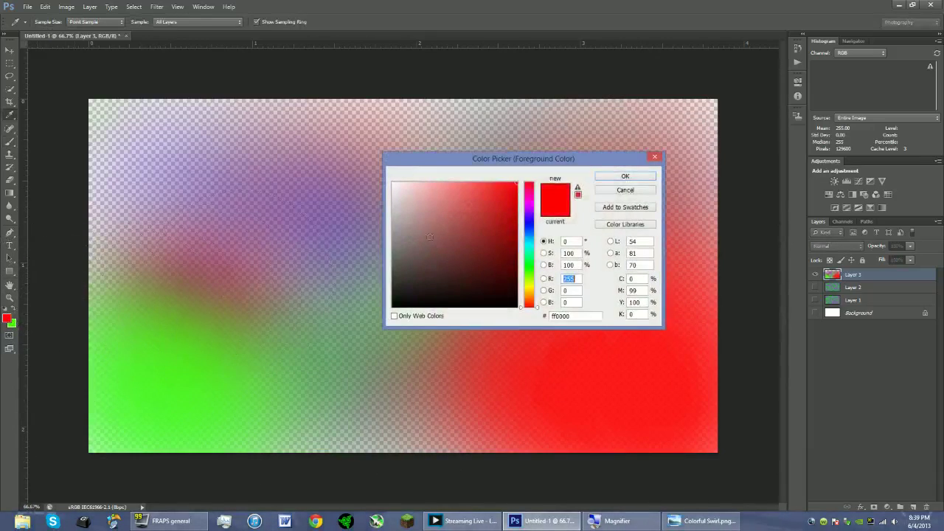
click(531, 228)
drag(532, 231, 545, 215)
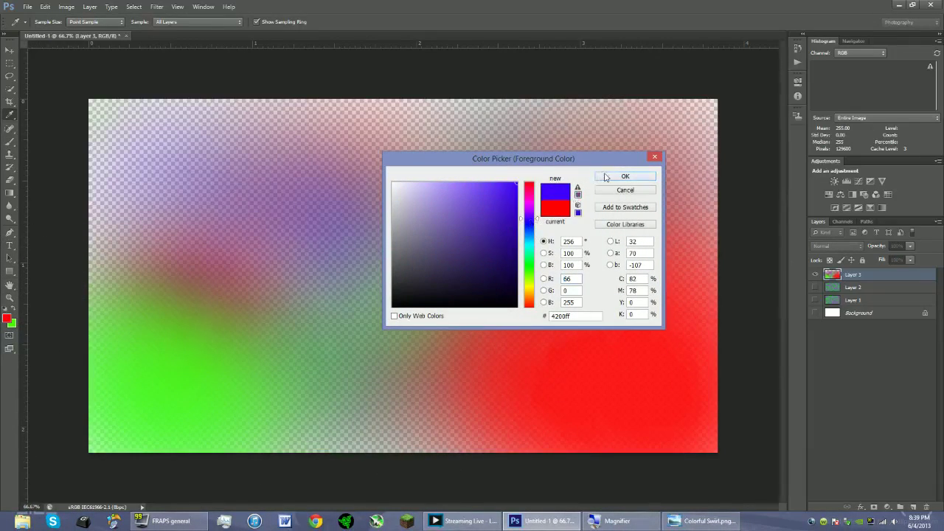
click(606, 176)
mouse_move(148, 95)
mouse_down()
mouse_move(147, 137)
mouse_move(108, 183)
mouse_move(200, 74)
mouse_move(21, 221)
mouse_move(180, 148)
mouse_move(154, 192)
mouse_up()
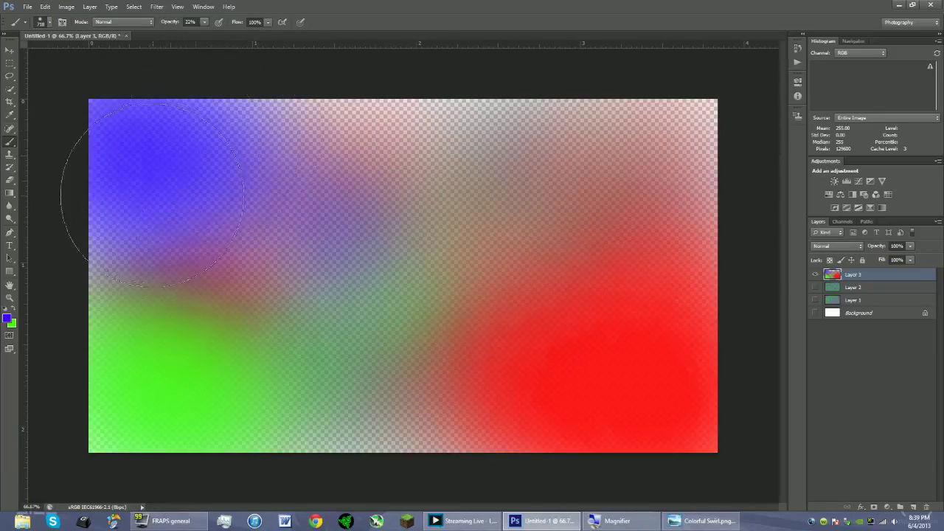
Set the foreground color to pink ff00a2 and paint a strong pink area in the upper-right corner of the canvas.
click(6, 319)
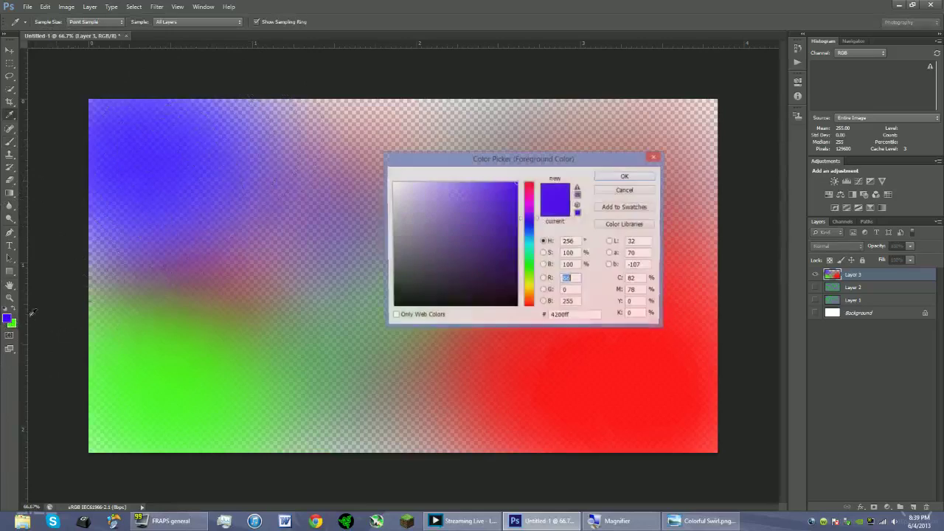
drag(539, 214, 538, 200)
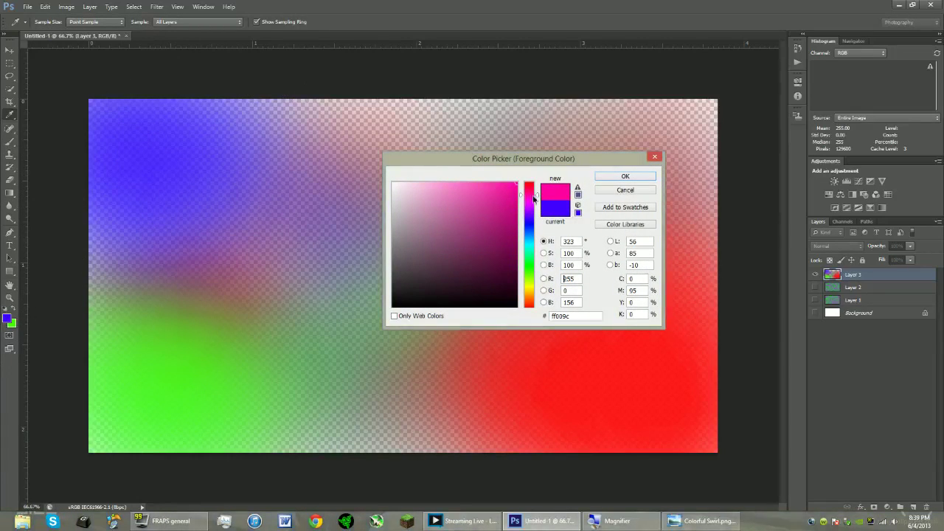
click(624, 176)
mouse_move(629, 156)
mouse_down()
mouse_move(677, 133)
mouse_move(658, 122)
mouse_move(709, 117)
mouse_move(561, 131)
mouse_move(590, 118)
mouse_move(693, 123)
mouse_move(668, 194)
mouse_move(669, 234)
mouse_move(616, 170)
mouse_move(544, 111)
mouse_move(476, 107)
mouse_up()
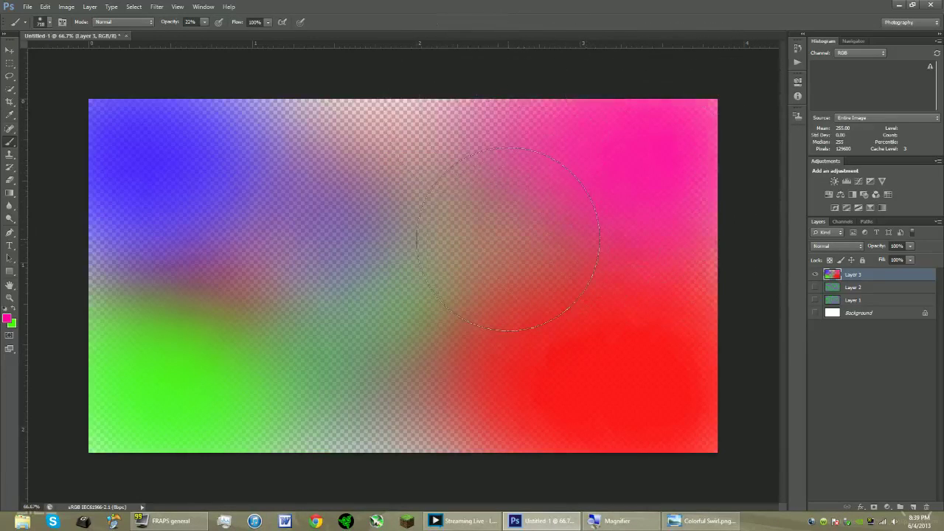
Set the foreground color to the darker purple 5e23b3.
click(6, 318)
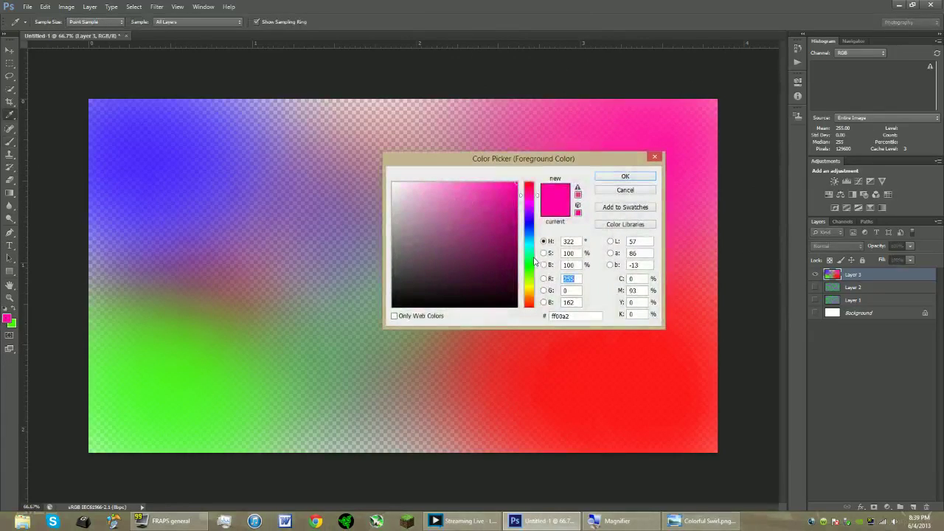
click(532, 225)
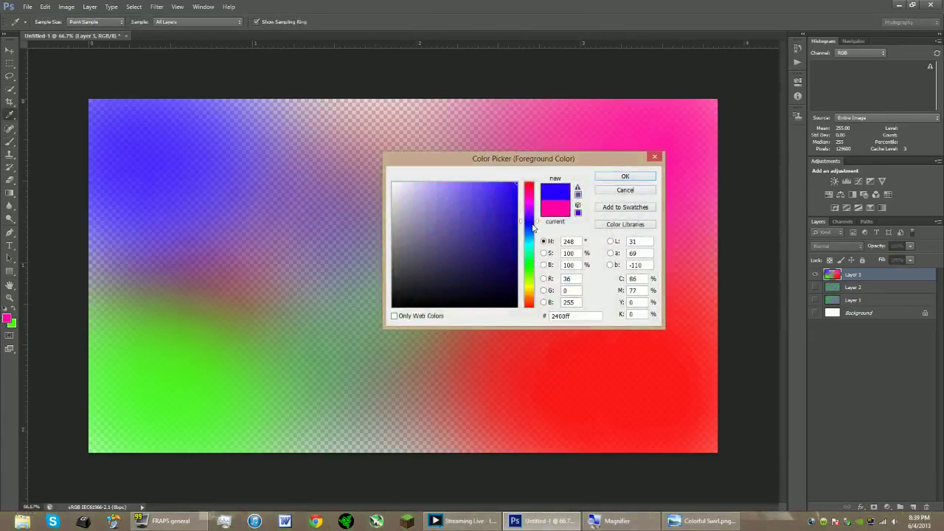
click(128, 261)
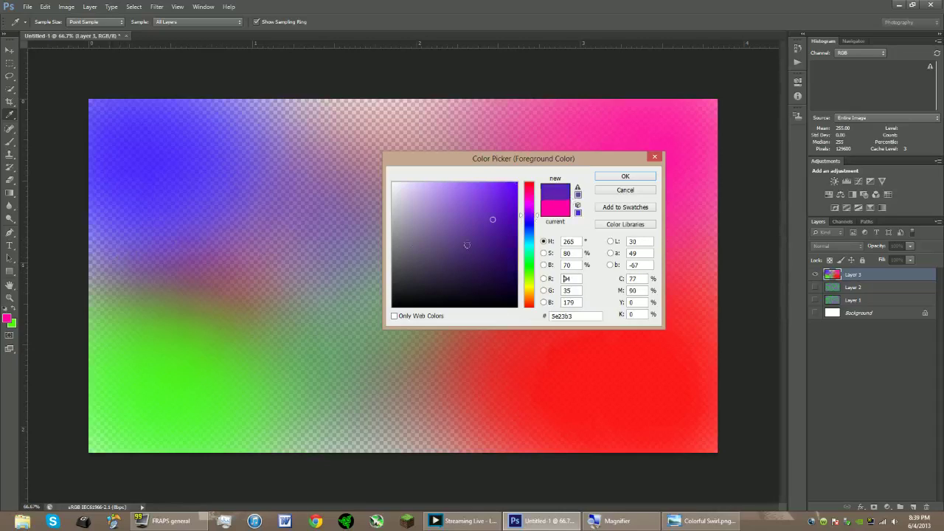
click(624, 177)
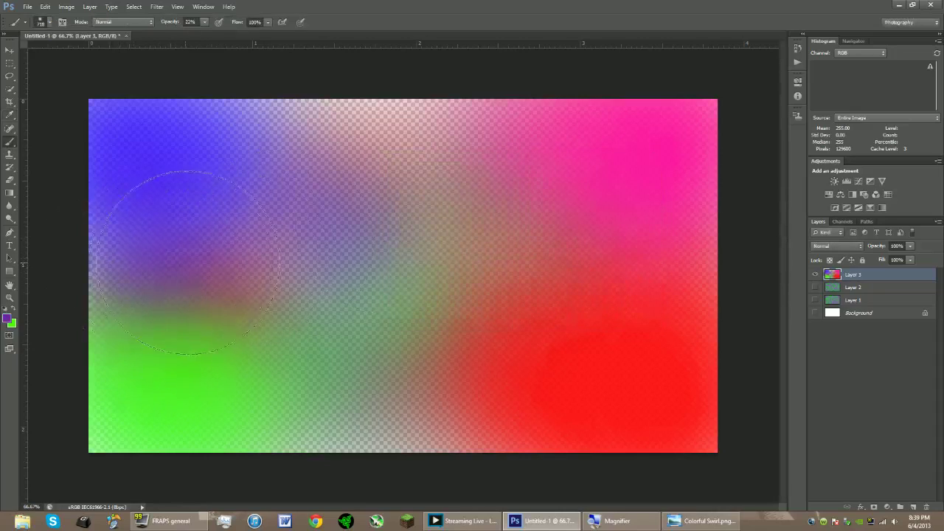
Brush green over the left-center of the canvas and blend its upper edge into the blue corner with dark purple.
click(13, 309)
mouse_move(144, 277)
mouse_down()
mouse_move(158, 263)
mouse_move(239, 277)
mouse_up()
mouse_move(250, 323)
mouse_down()
mouse_move(411, 348)
mouse_move(323, 331)
mouse_move(165, 206)
mouse_move(63, 343)
mouse_up()
click(13, 310)
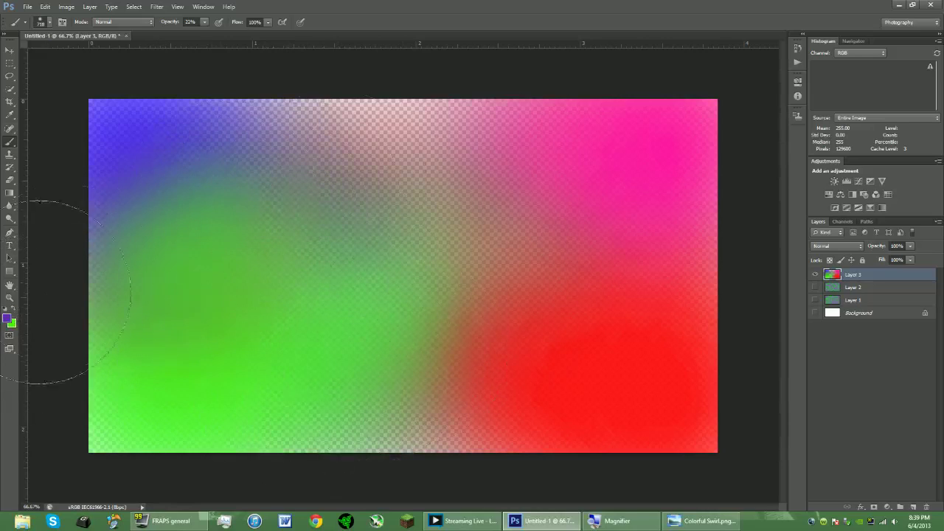
drag(222, 214, 293, 188)
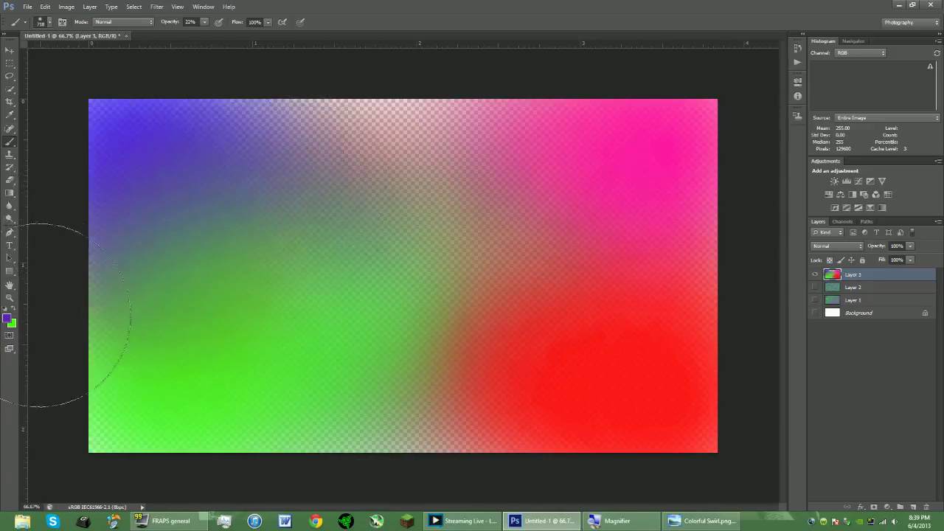
Sample the canvas red and pink as the two working colors, and brush pink from the right across the upper middle.
click(4, 319)
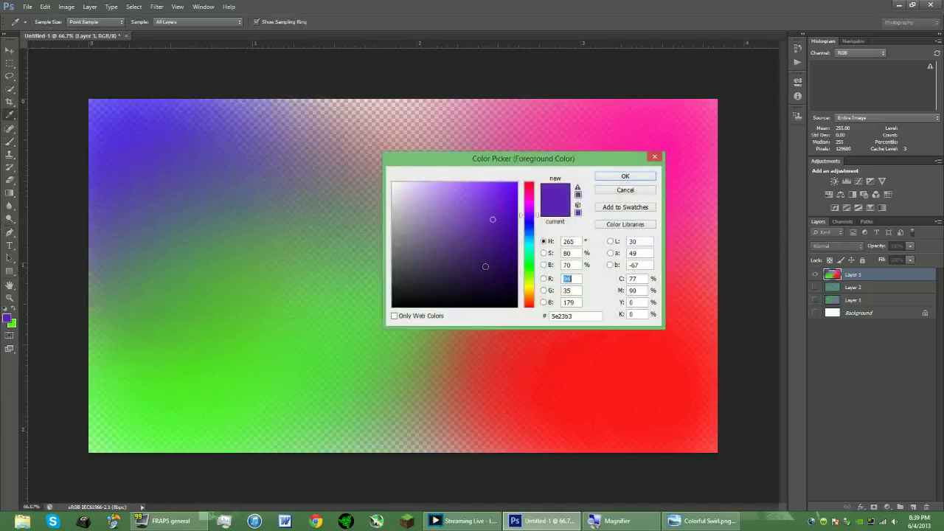
click(613, 384)
click(624, 177)
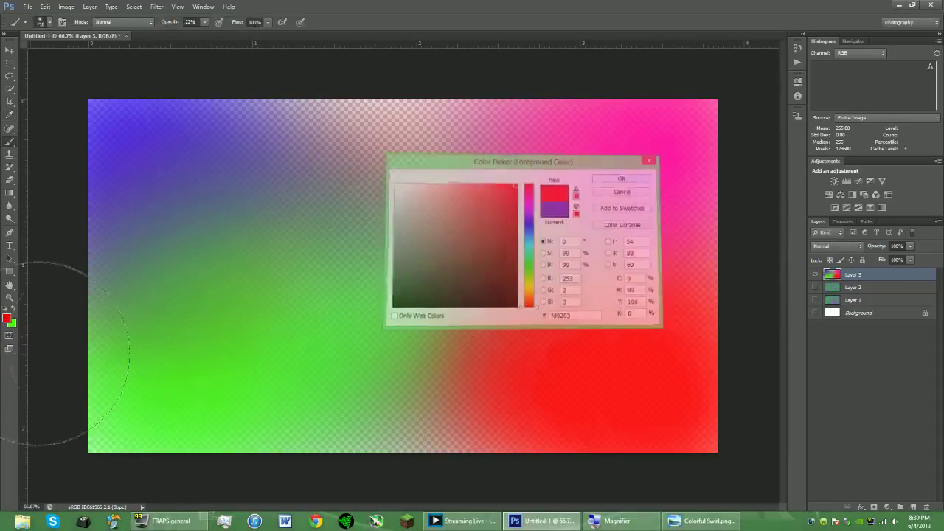
click(13, 312)
click(5, 318)
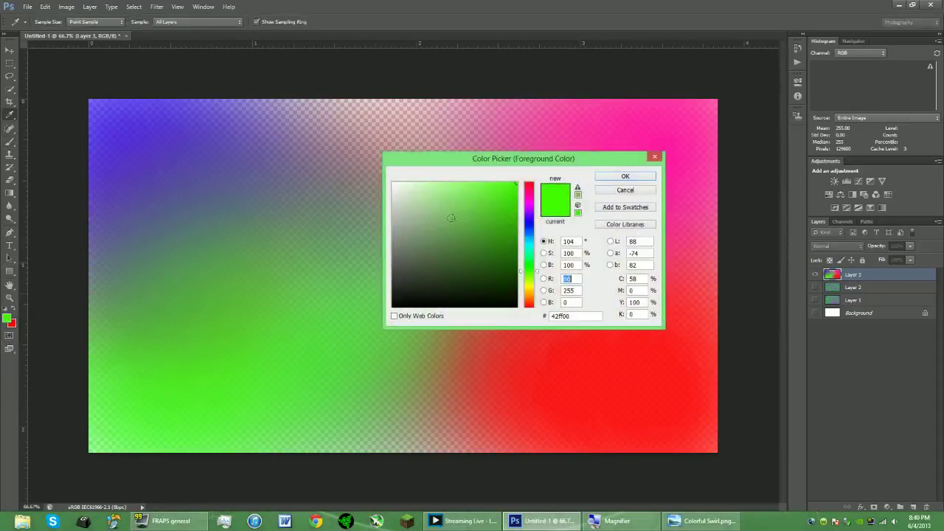
click(656, 134)
click(624, 177)
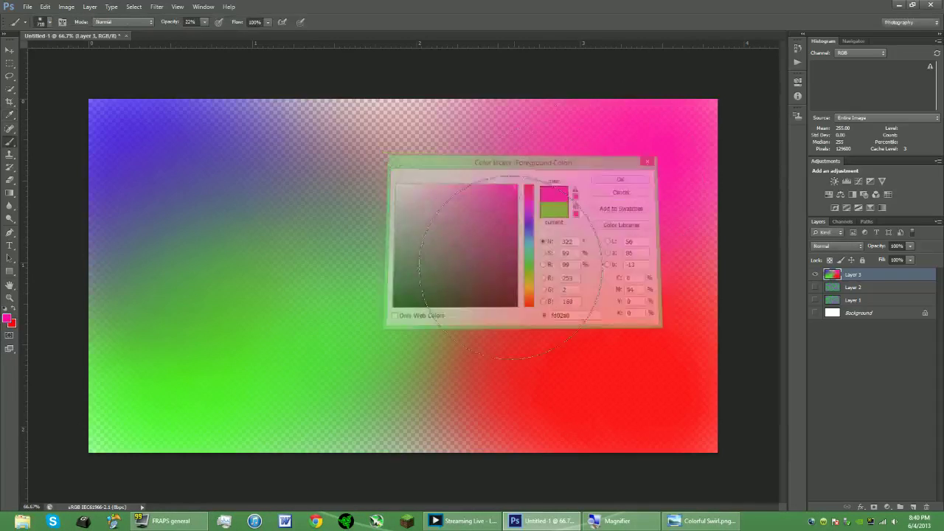
mouse_move(521, 198)
mouse_down()
mouse_move(525, 165)
mouse_move(431, 163)
mouse_move(396, 113)
mouse_move(354, 111)
mouse_up()
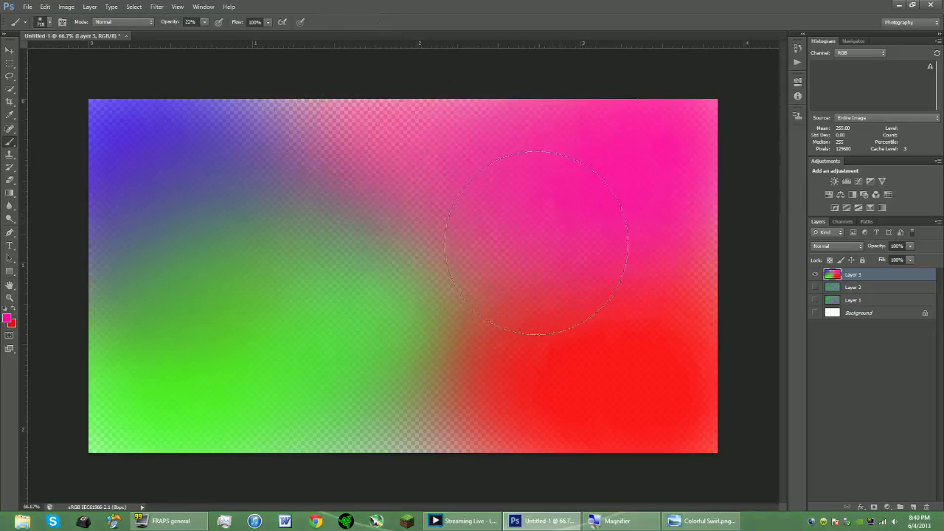
Swap to red and brush it over the center and lower middle, blending the pink, red and green areas together.
click(15, 311)
drag(489, 375, 357, 428)
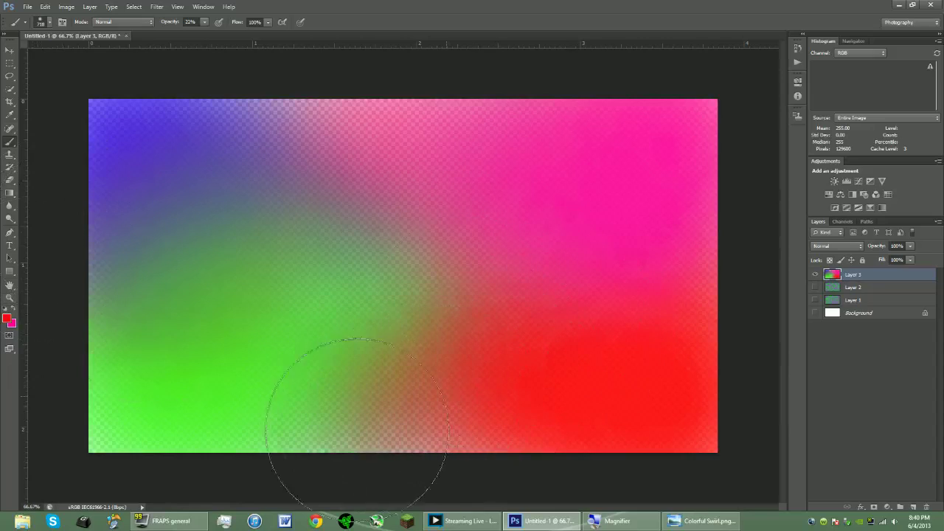
mouse_move(517, 297)
mouse_down()
mouse_move(432, 295)
mouse_move(422, 204)
mouse_move(480, 204)
mouse_move(493, 237)
mouse_move(570, 260)
mouse_move(522, 199)
mouse_move(454, 367)
mouse_move(391, 448)
mouse_up()
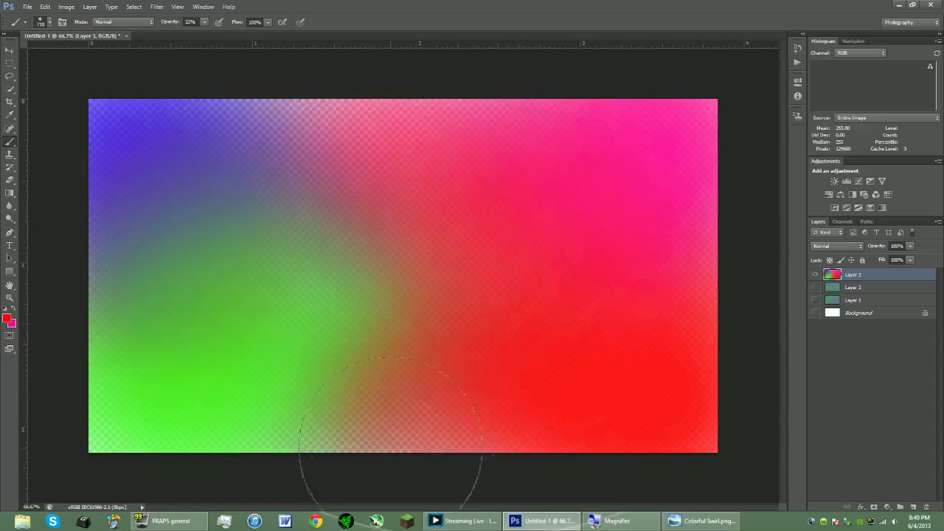
Show Layer 2, Layer 1 and the Background again, and set Layer 3's blend mode to Overlay.
drag(813, 288, 818, 313)
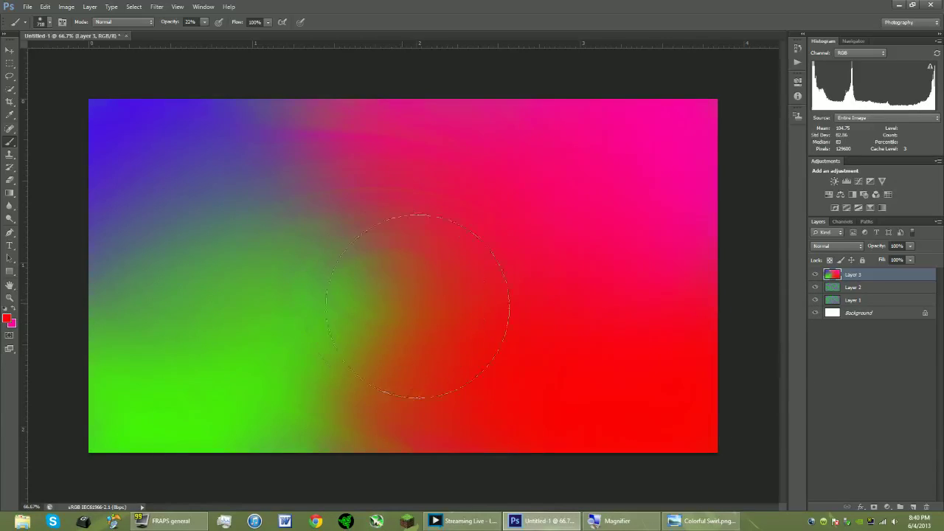
click(849, 247)
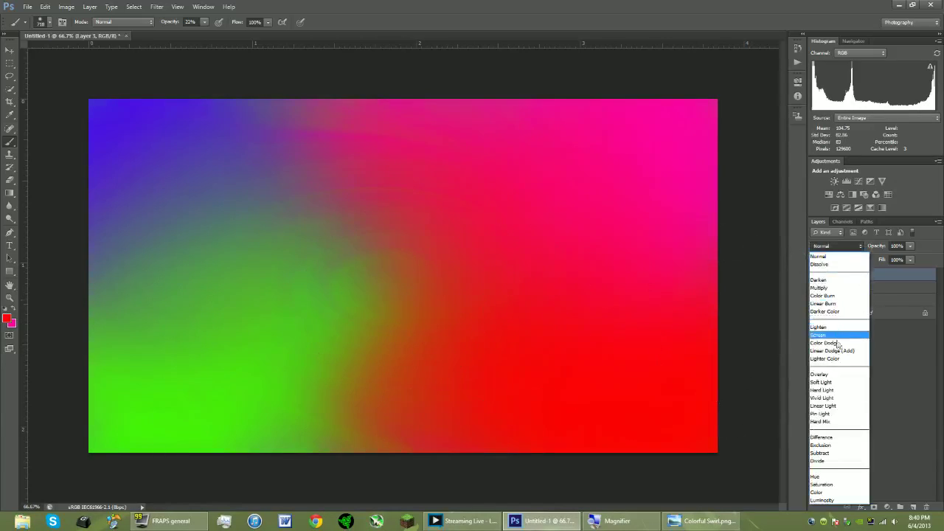
click(825, 378)
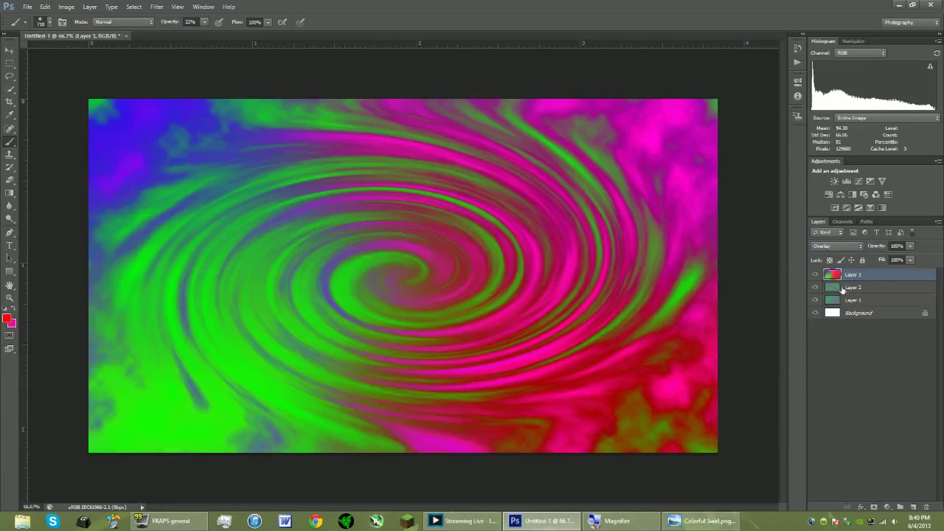
Hide and show Layer 3 to compare its effect on the swirl, and change its blend mode to Soft Light.
click(816, 275)
click(816, 274)
click(816, 275)
click(816, 276)
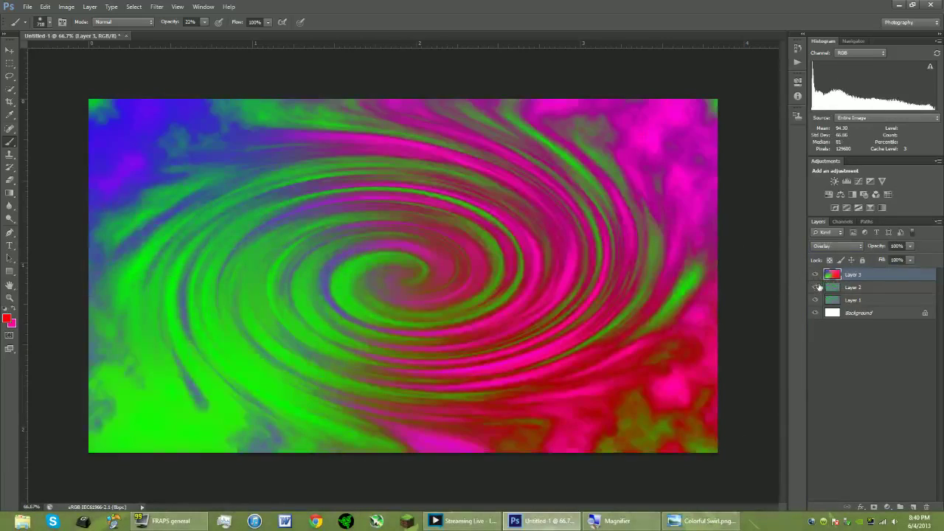
click(837, 245)
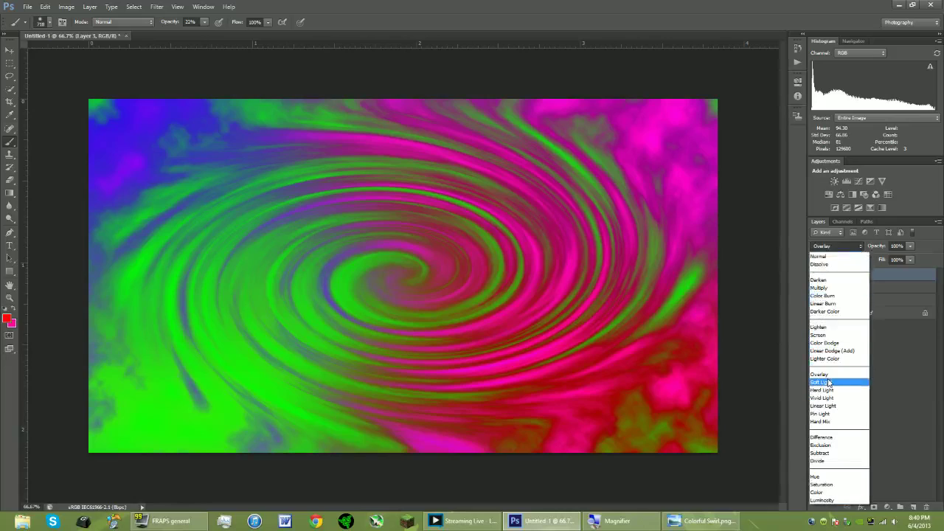
click(829, 382)
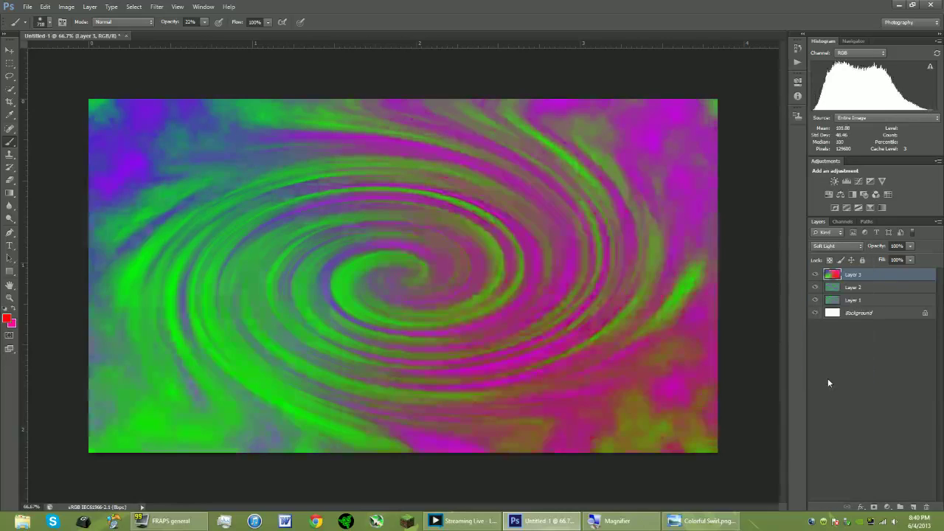
Try the Overlay, Soft Light and Hard Light blend modes on Layer 3.
click(847, 245)
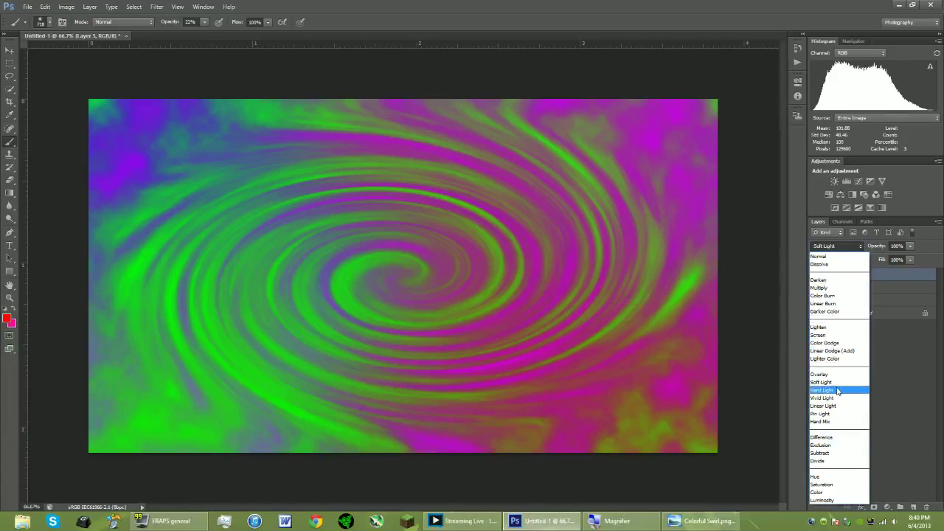
click(826, 374)
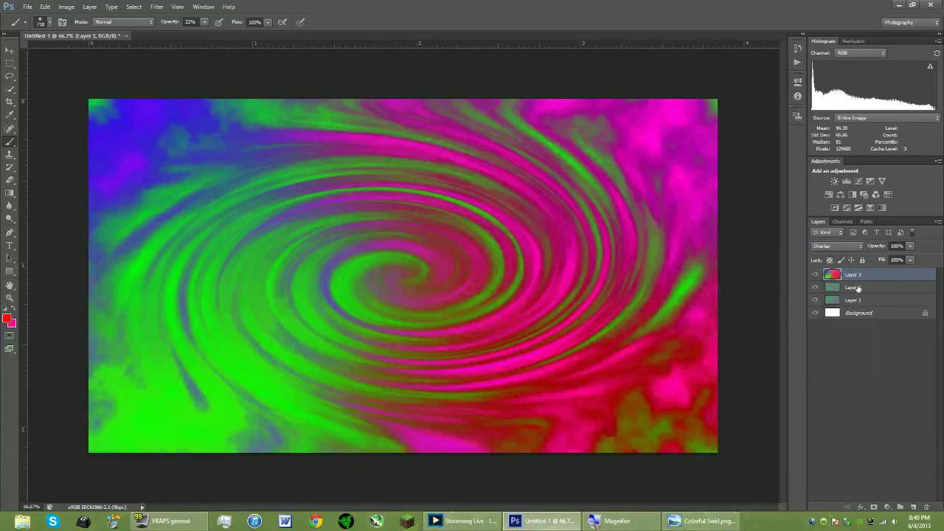
click(833, 248)
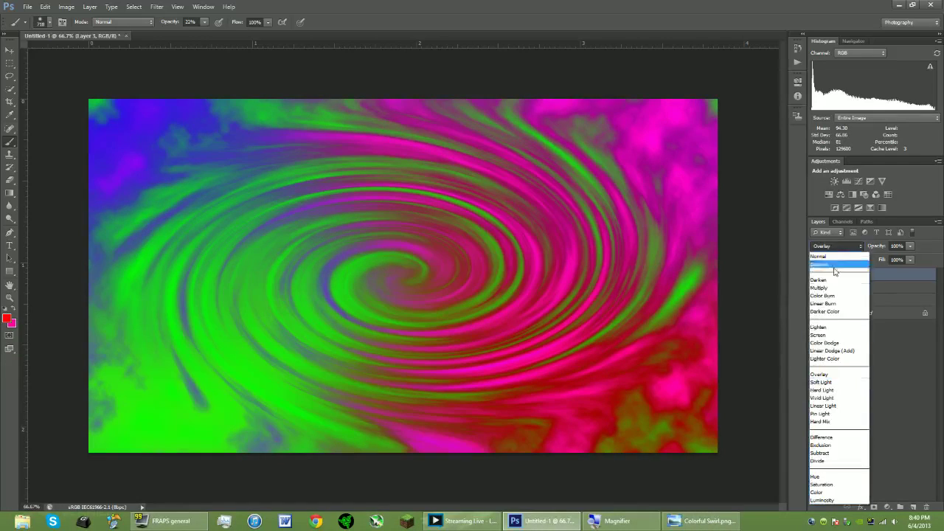
click(830, 382)
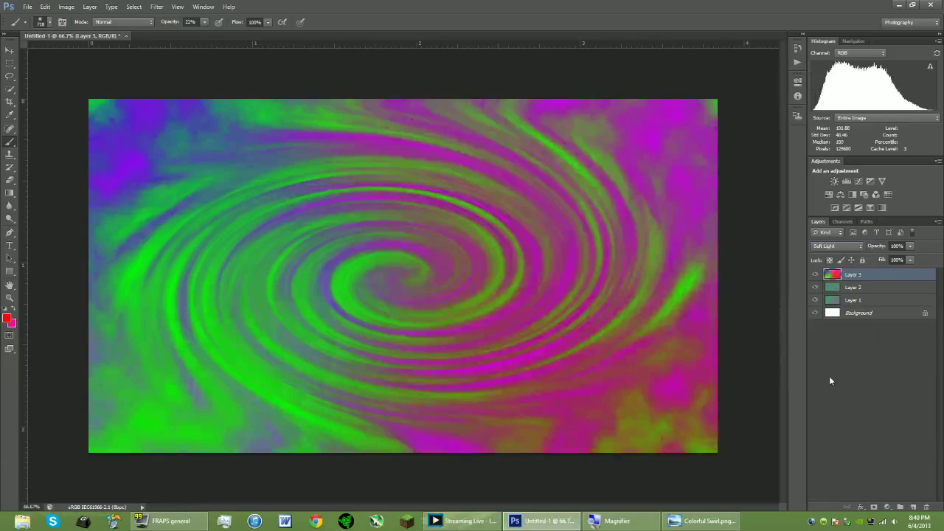
click(842, 247)
click(830, 390)
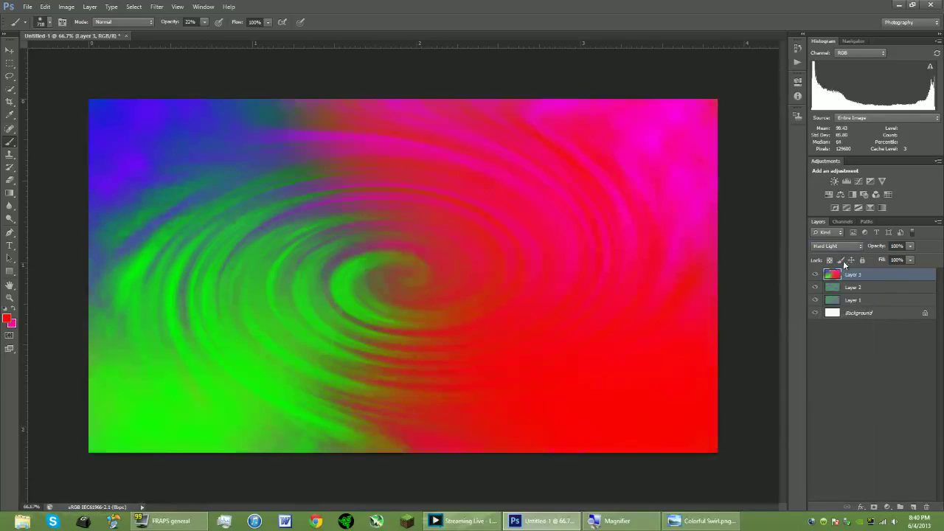
Try the Vivid Light, Linear Light and Pin Light blend modes on Layer 3.
click(837, 247)
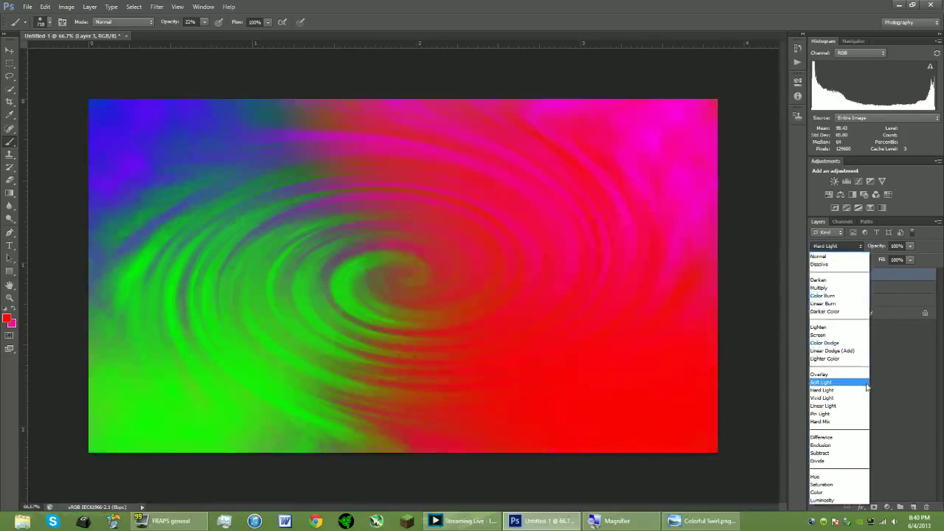
click(848, 399)
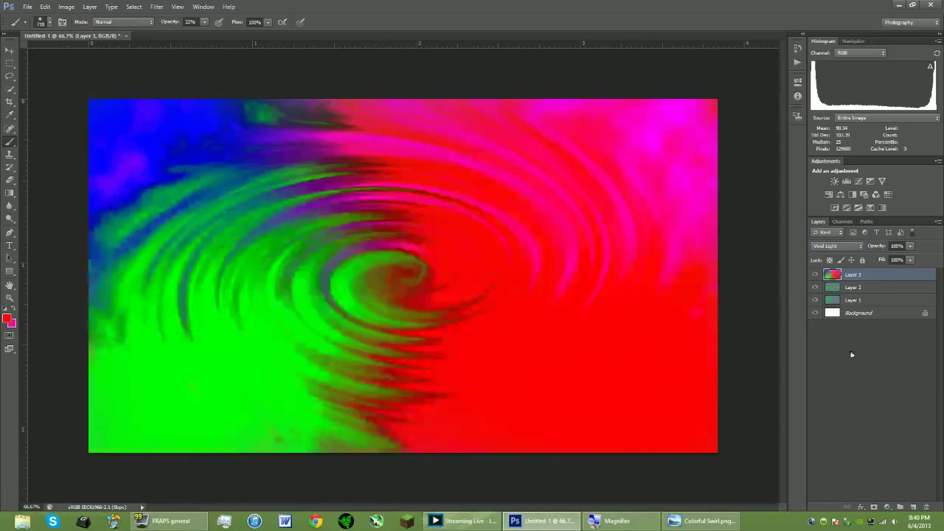
click(844, 246)
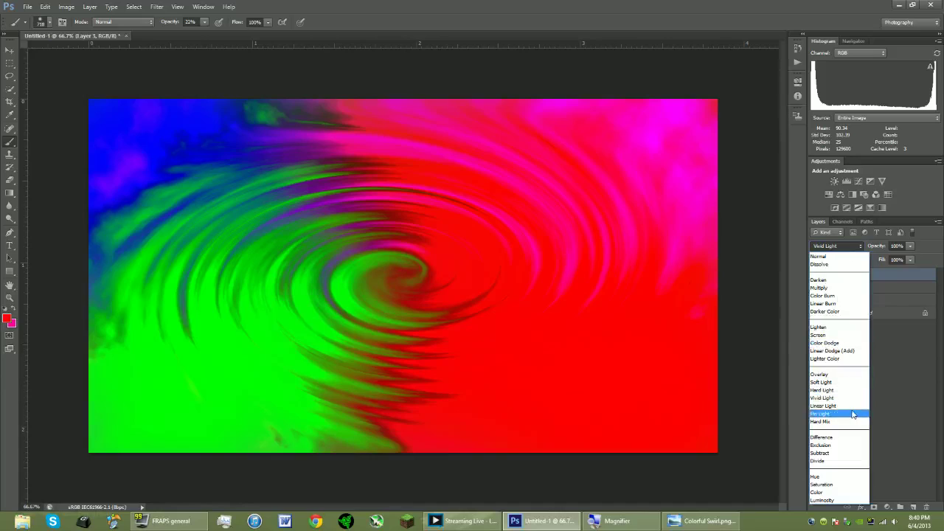
click(849, 406)
click(838, 248)
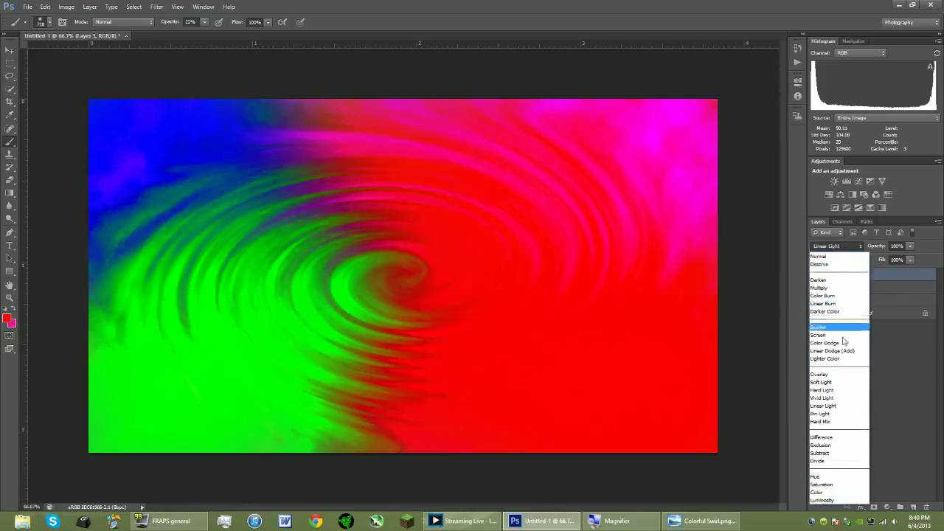
click(843, 415)
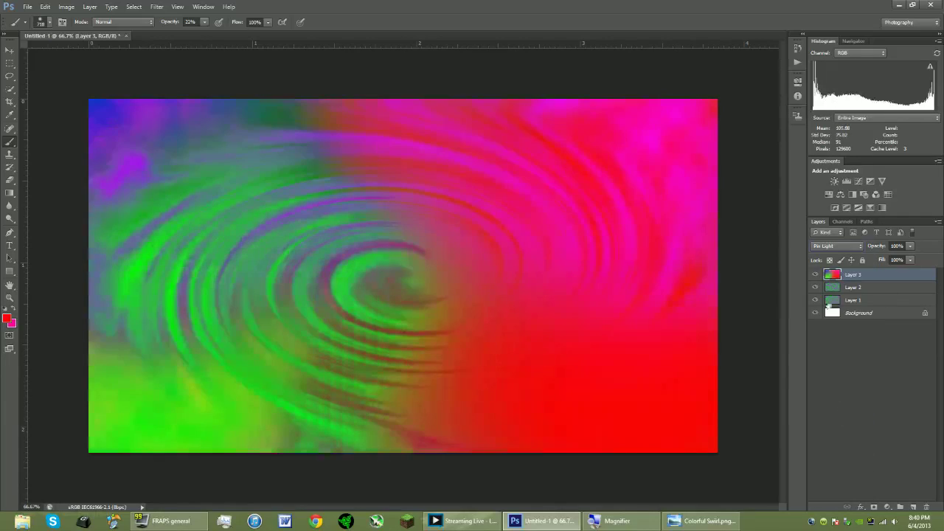
Preview Layer 3 in Color Dodge and Screen, and set its blend mode back to Overlay.
click(839, 245)
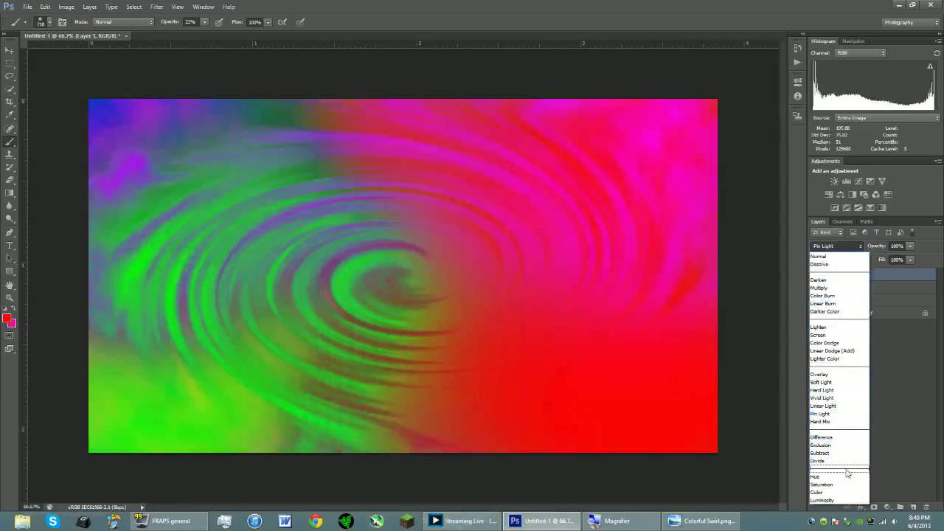
click(834, 343)
click(824, 247)
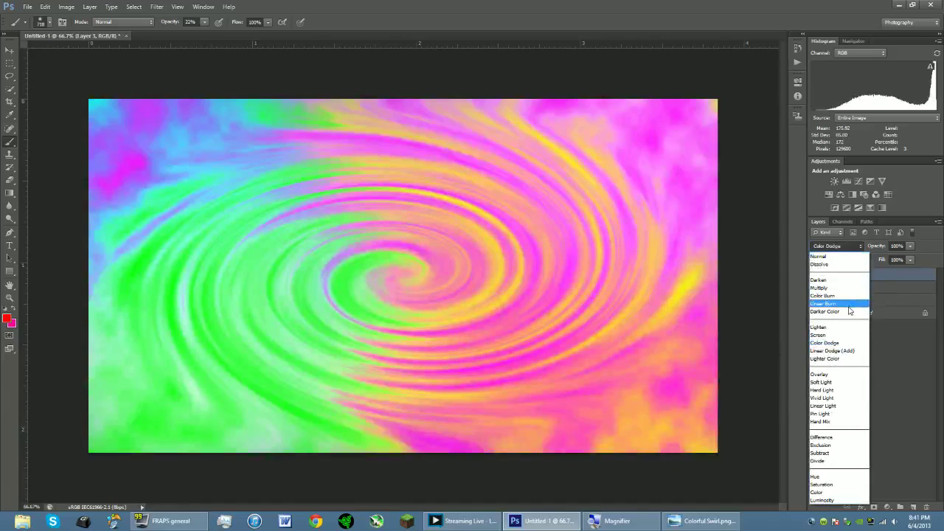
click(844, 334)
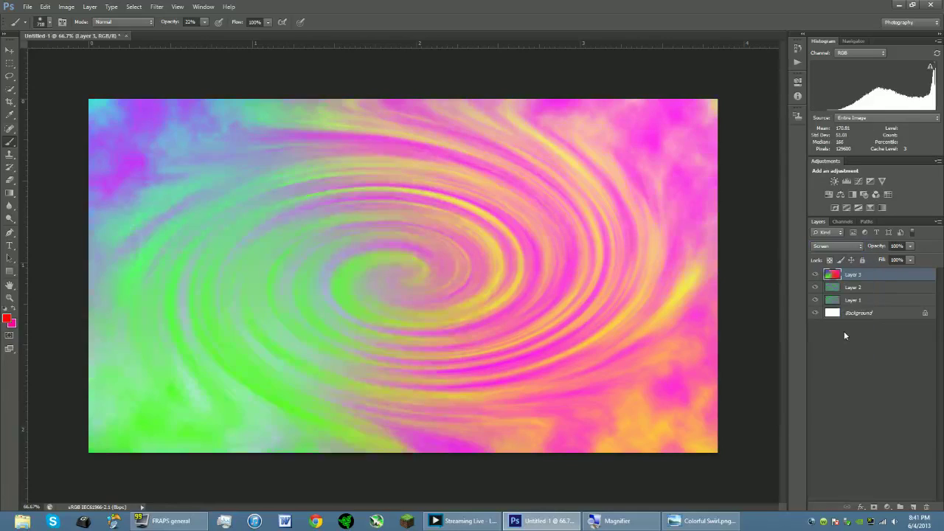
click(831, 248)
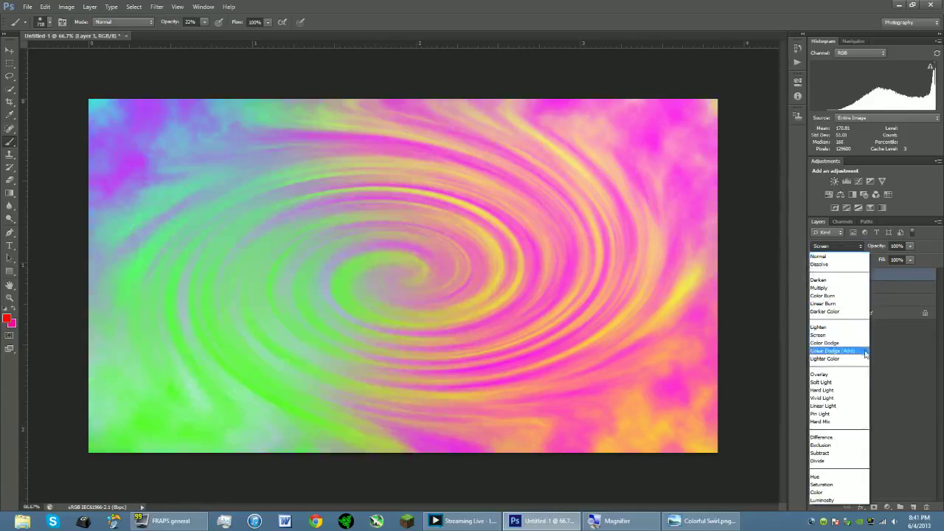
click(839, 374)
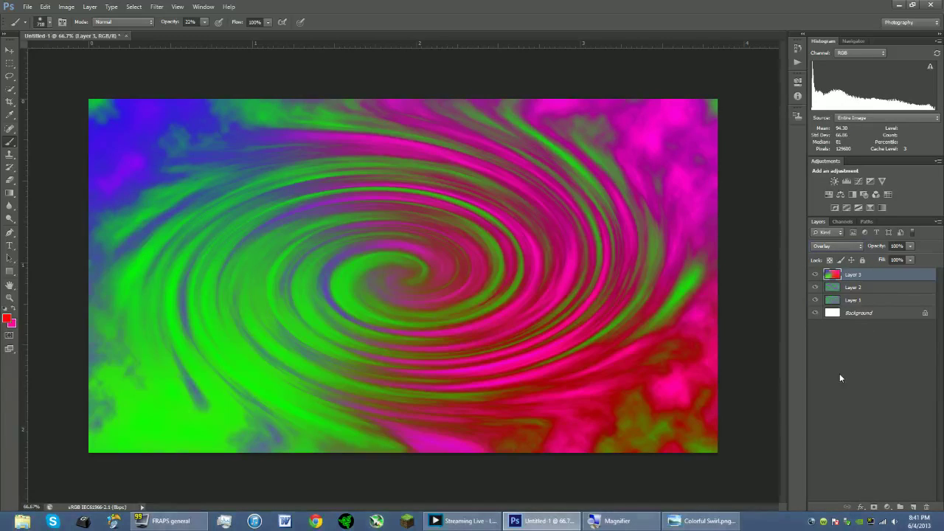
click(845, 345)
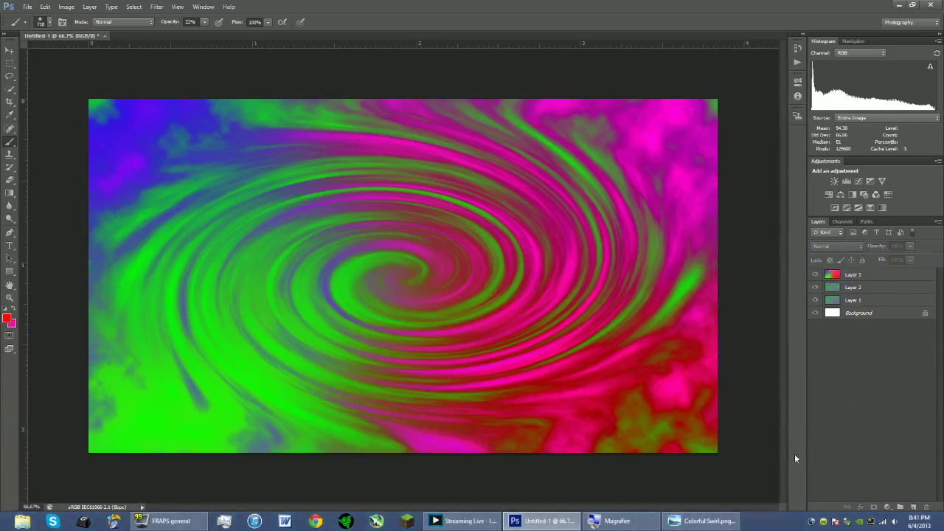
click(502, 331)
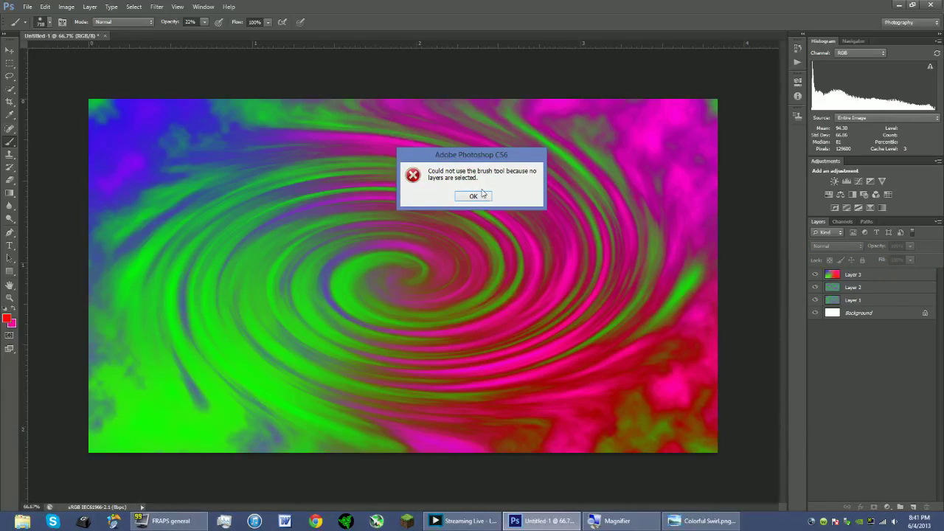
click(473, 196)
click(444, 221)
click(472, 198)
click(848, 275)
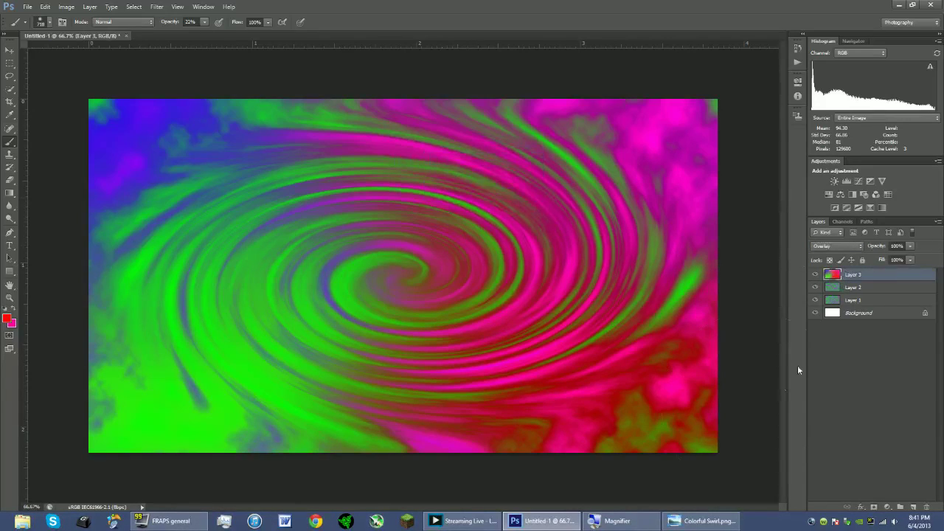
Switch to Windows Photo Viewer to look at the reference image Colorful Swirl.png, and close it.
click(687, 522)
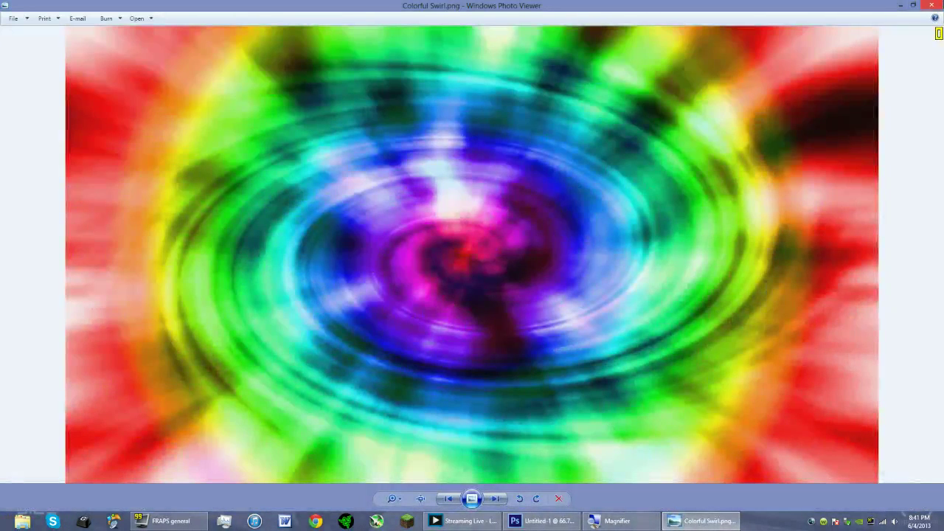
key(alt+F4)
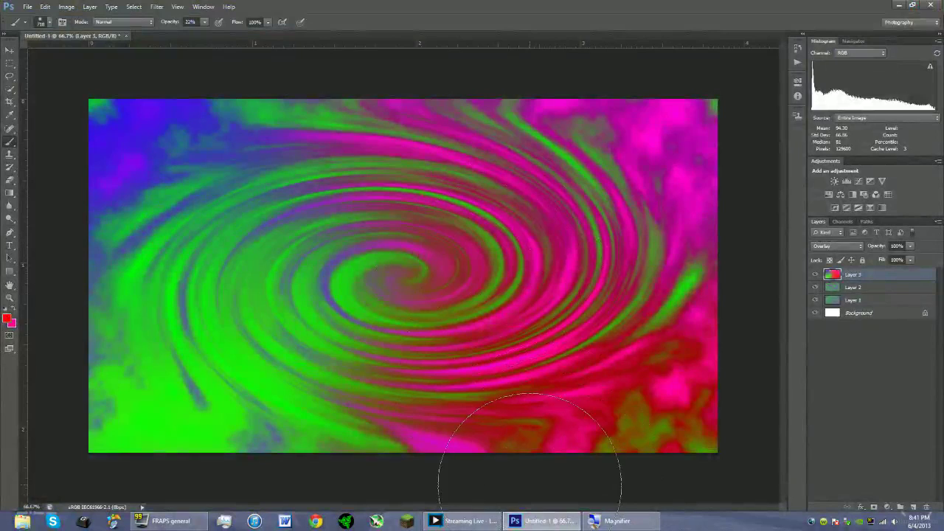
Lower the opacity of Layer 3 to 81% and of Layer 1 to 96%.
click(875, 247)
drag(846, 250, 880, 248)
click(865, 290)
click(868, 301)
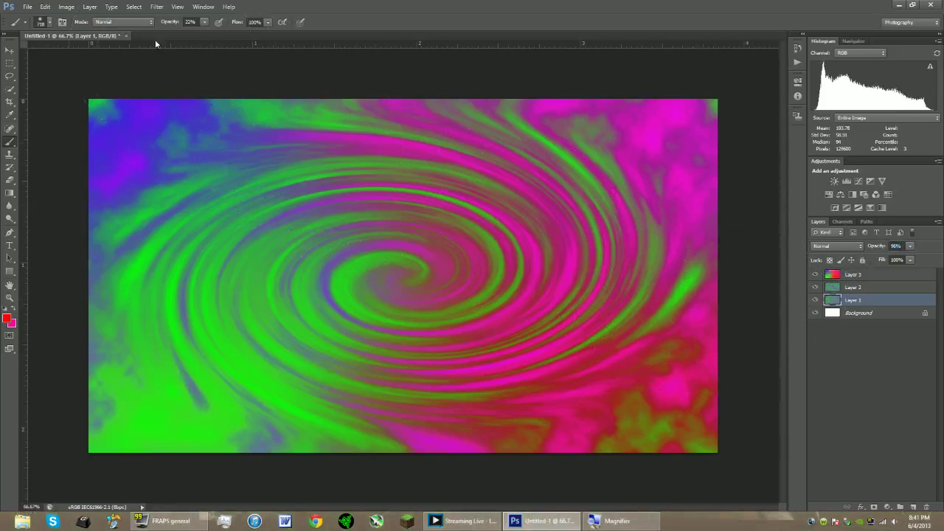
click(66, 7)
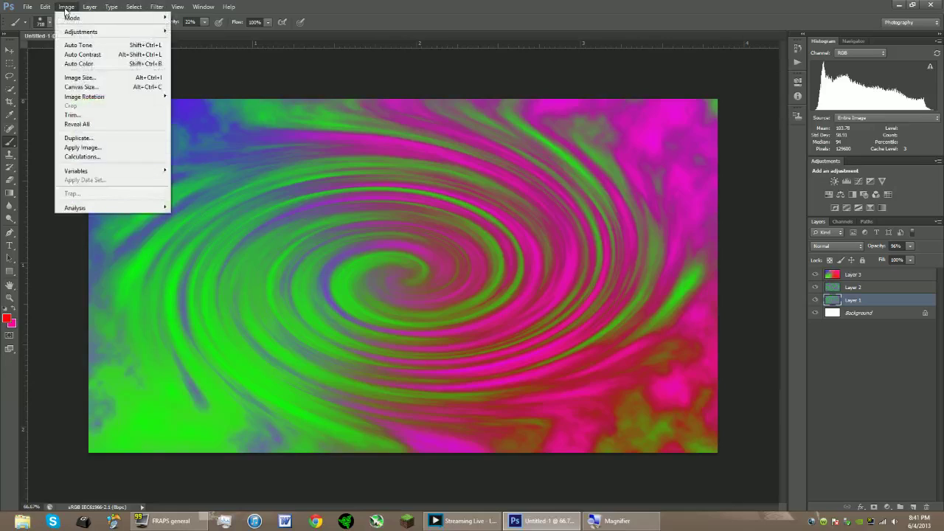
mouse_move(126, 34)
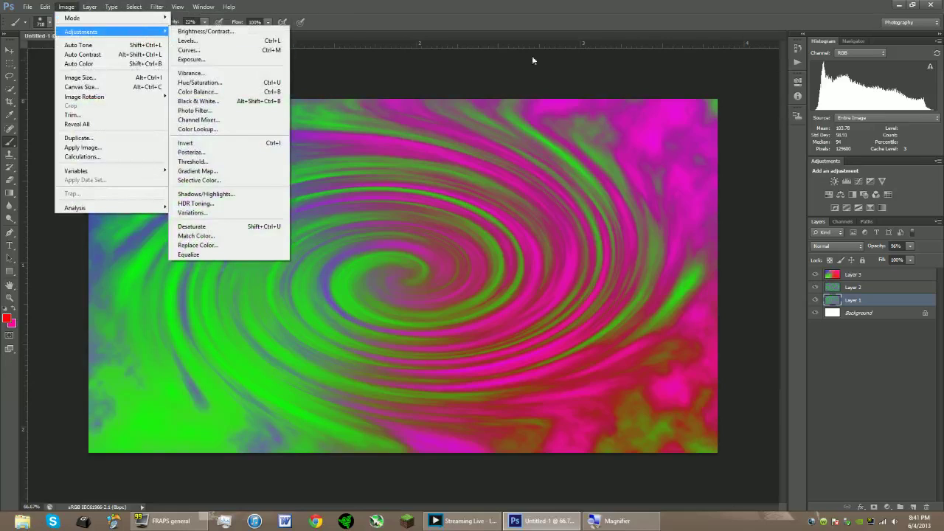
click(479, 70)
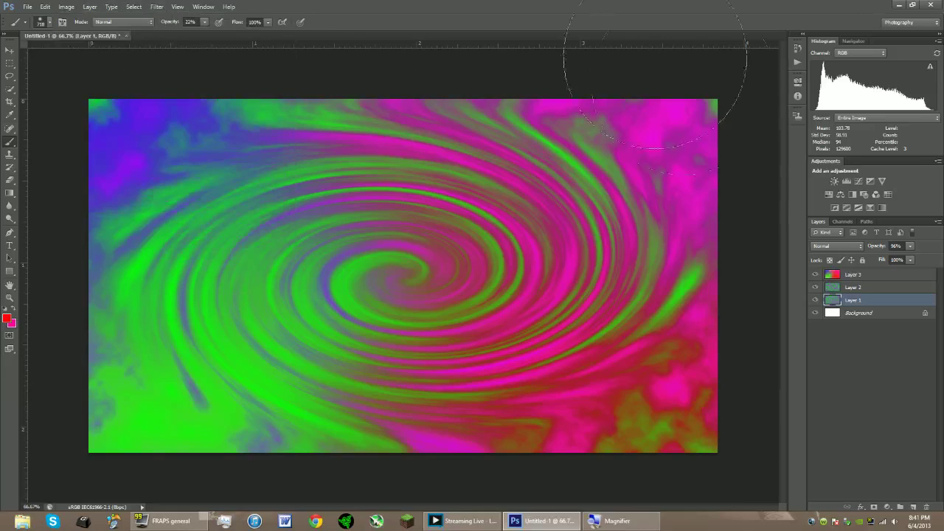
Duplicate Layer 3 as a new layer named Layer 3 copy.
right_click(860, 277)
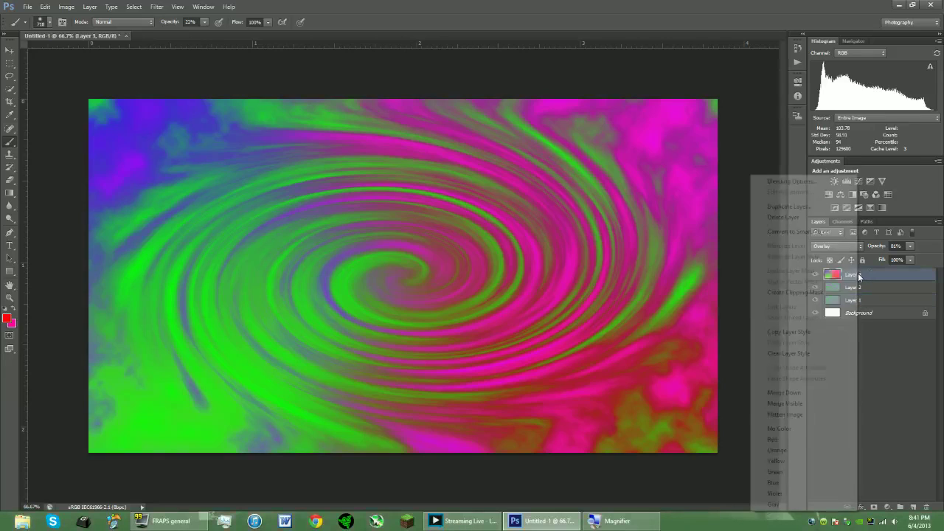
click(790, 206)
click(556, 162)
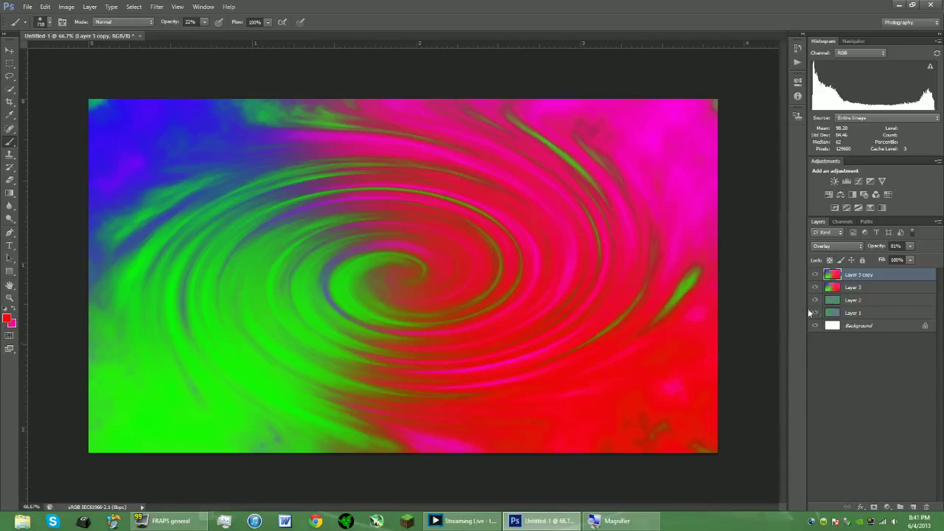
Invert the colors of Layer 3 copy.
click(64, 6)
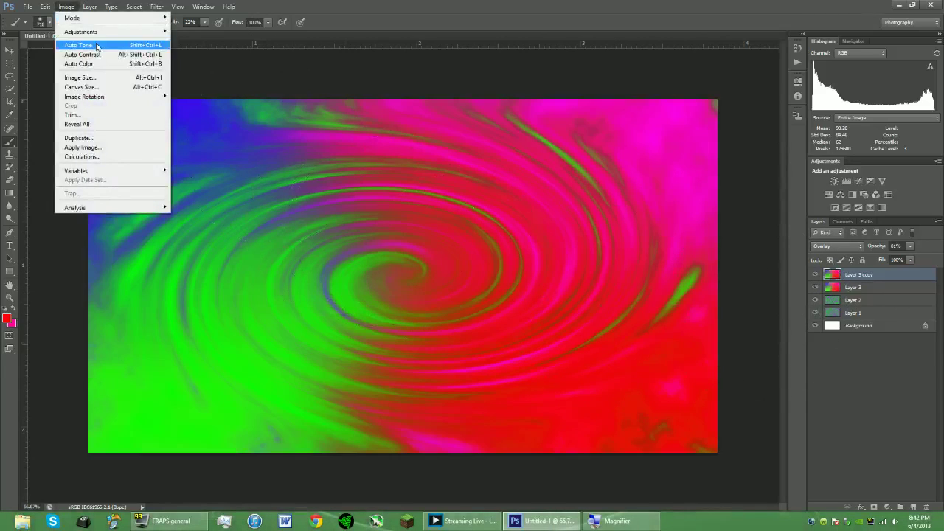
mouse_move(119, 31)
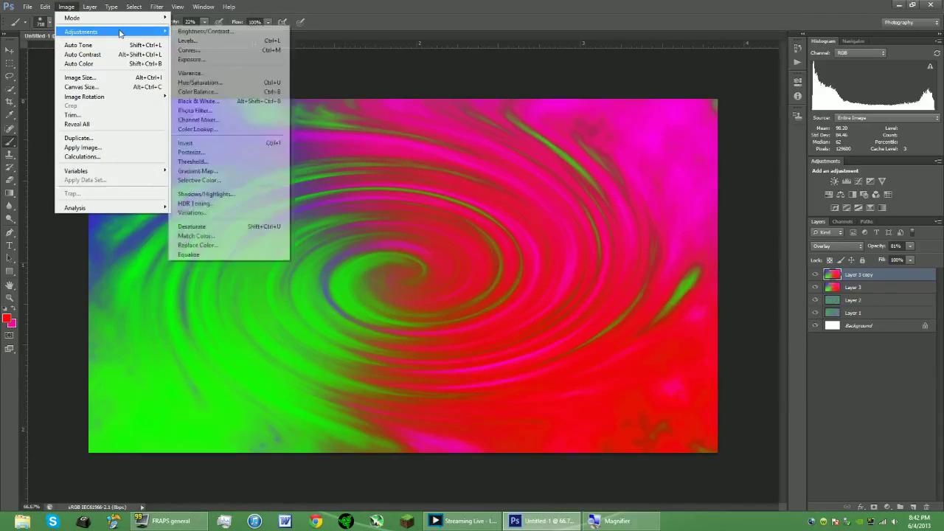
click(231, 145)
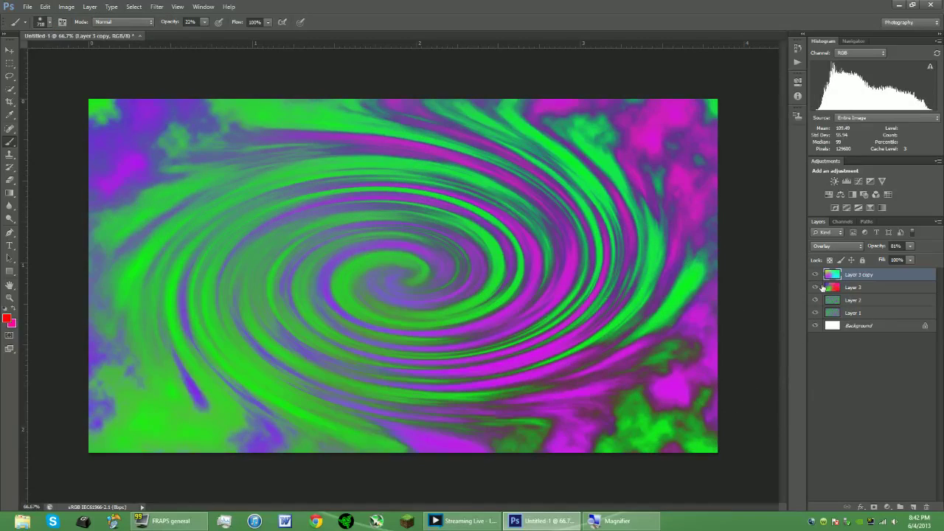
Hide and show Layer 3 copy to compare its effect, and view it and Layer 3 each in isolation.
click(816, 274)
click(815, 274)
alt+click(816, 275)
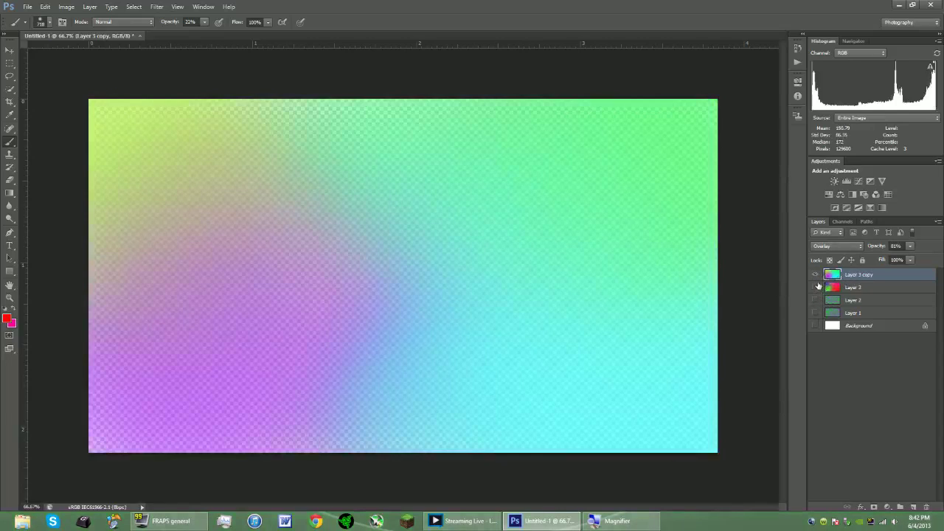
alt+click(816, 288)
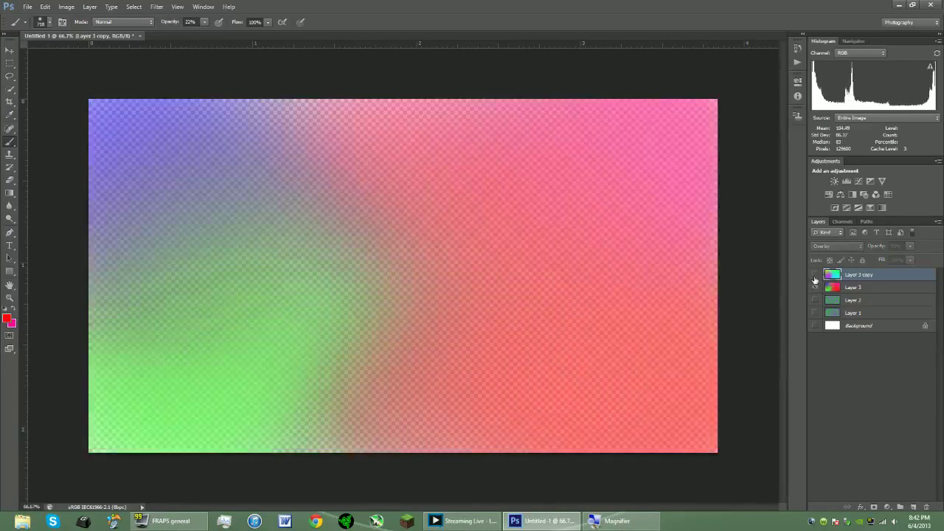
alt+click(815, 276)
alt+click(815, 276)
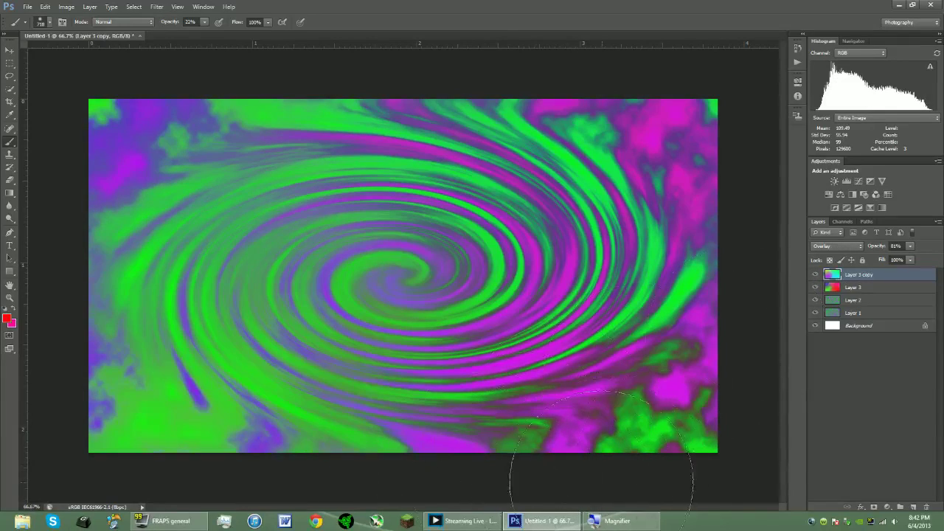
click(816, 275)
click(816, 275)
click(816, 275)
click(816, 274)
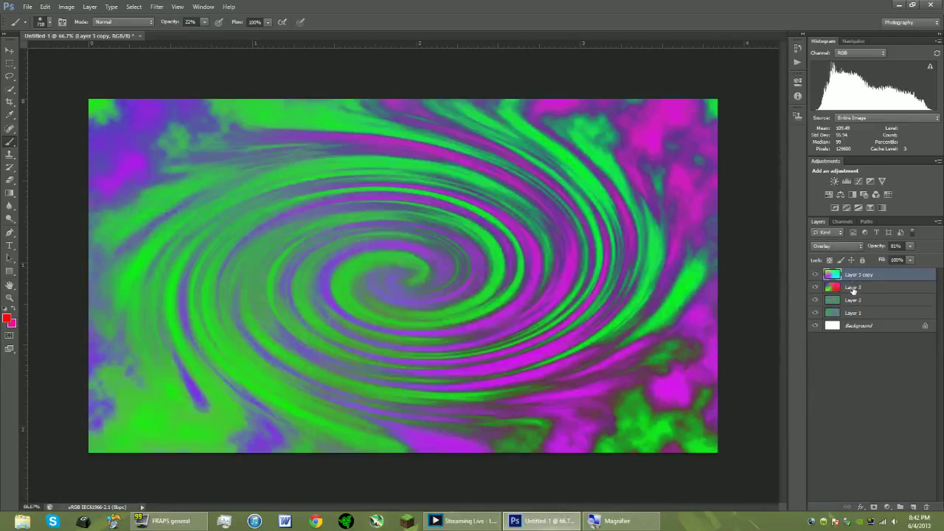
Duplicate Layer 3 and its inverted Layer 3 copy, keeping the proposed names for the new layers.
right_click(854, 290)
click(899, 394)
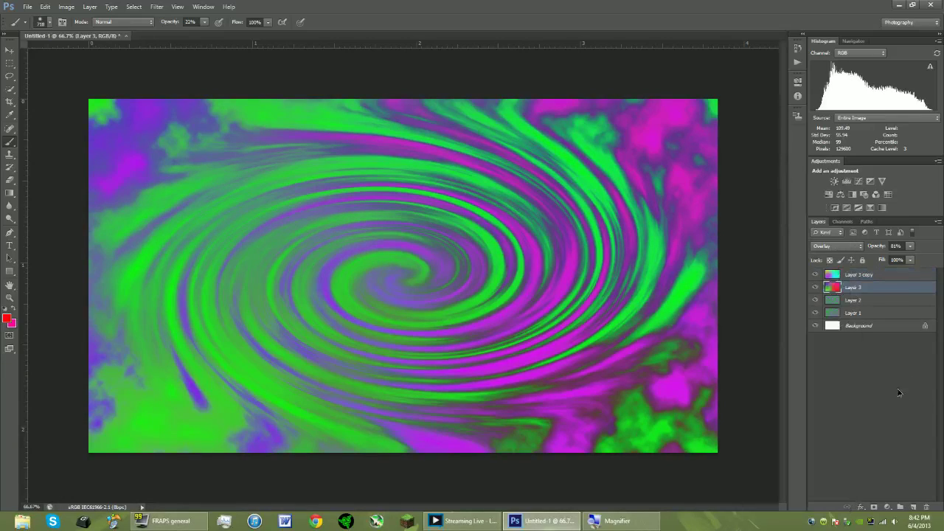
right_click(852, 288)
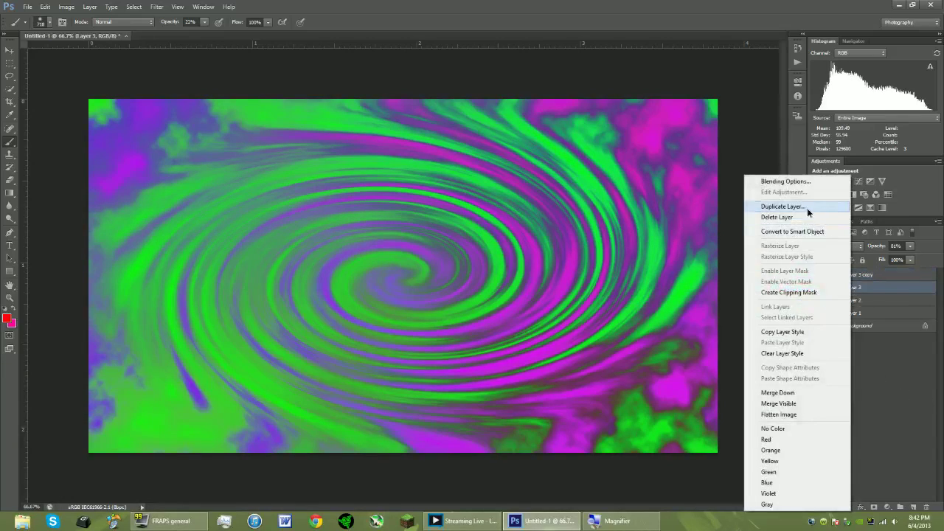
click(841, 212)
click(570, 164)
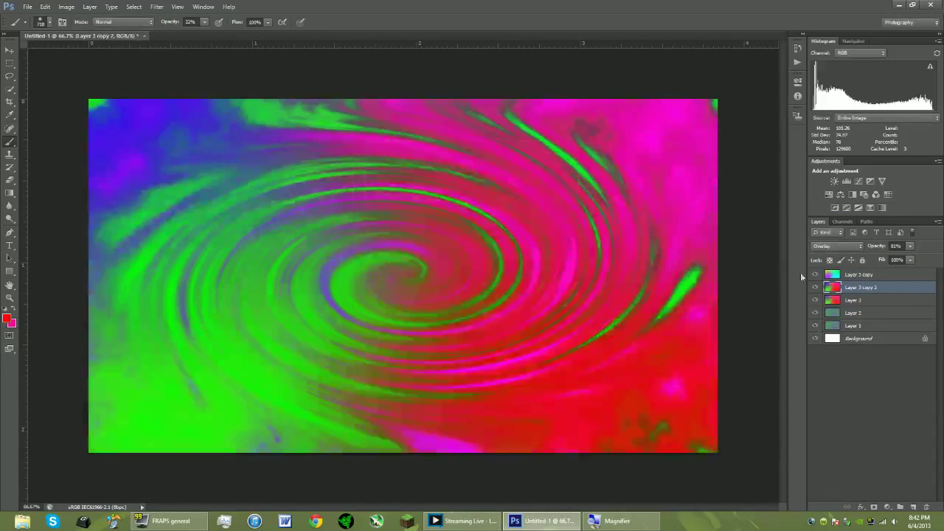
right_click(859, 274)
click(794, 206)
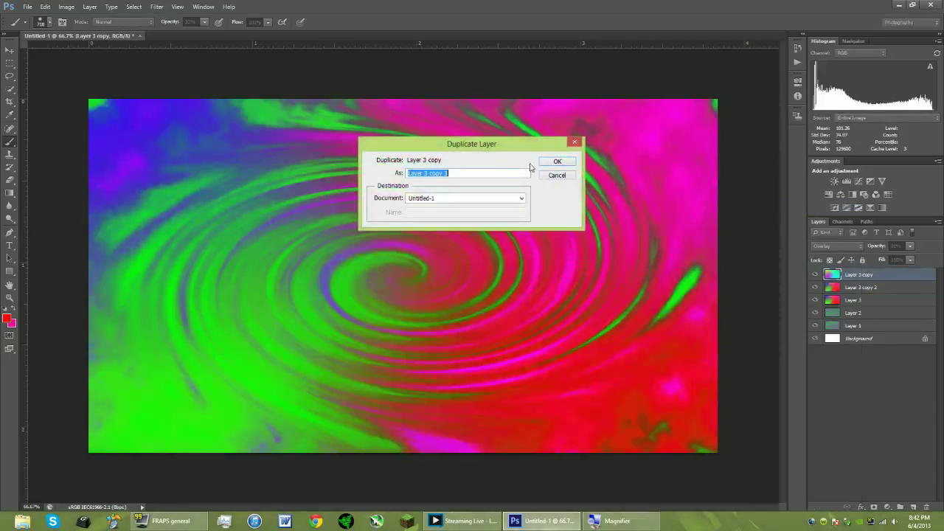
click(554, 163)
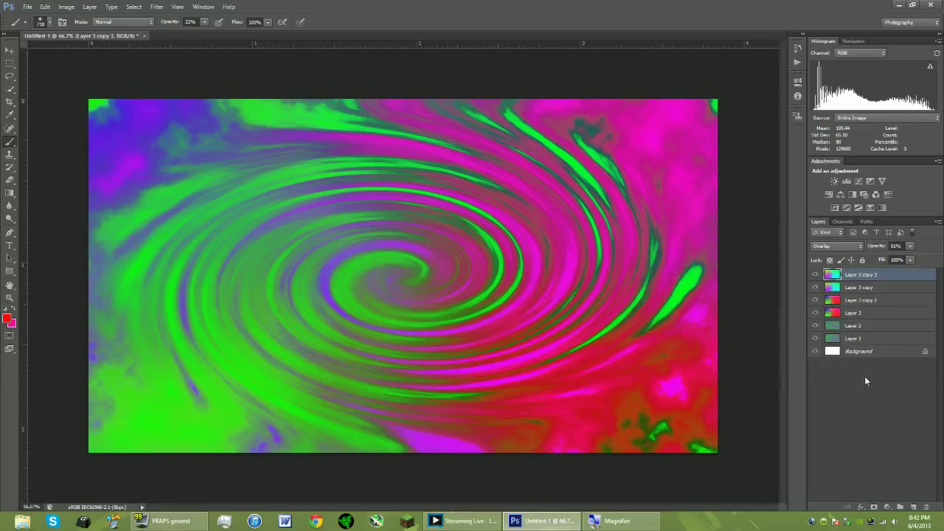
Duplicate the cloud layers Layer 1 and Layer 2, keeping the proposed names for the new layers.
right_click(855, 338)
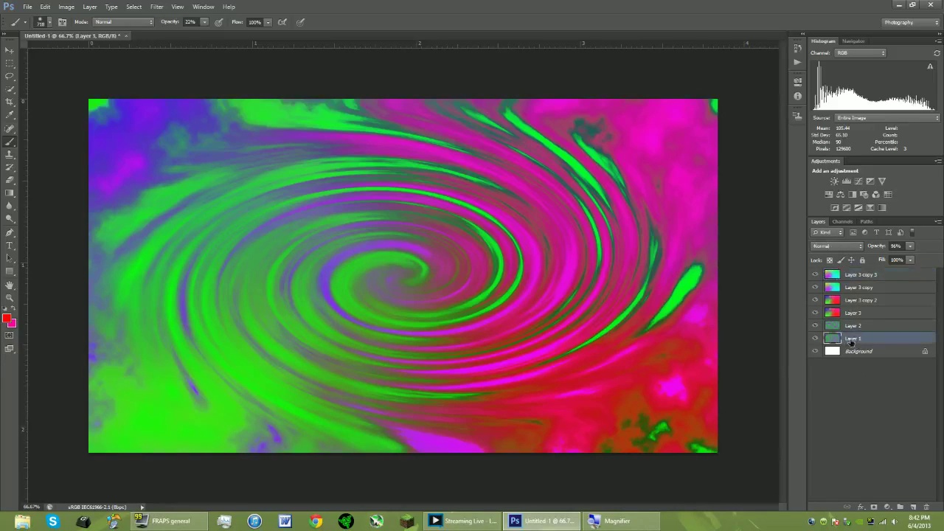
click(878, 34)
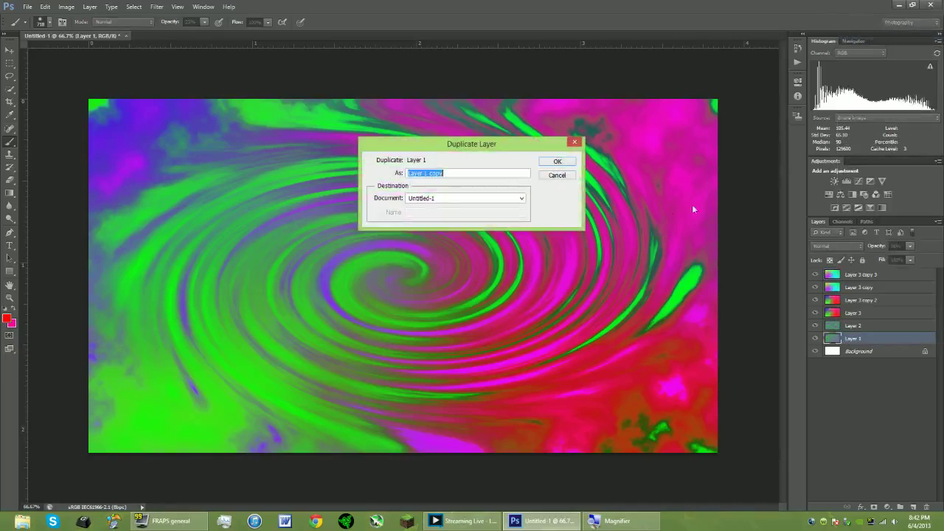
click(560, 163)
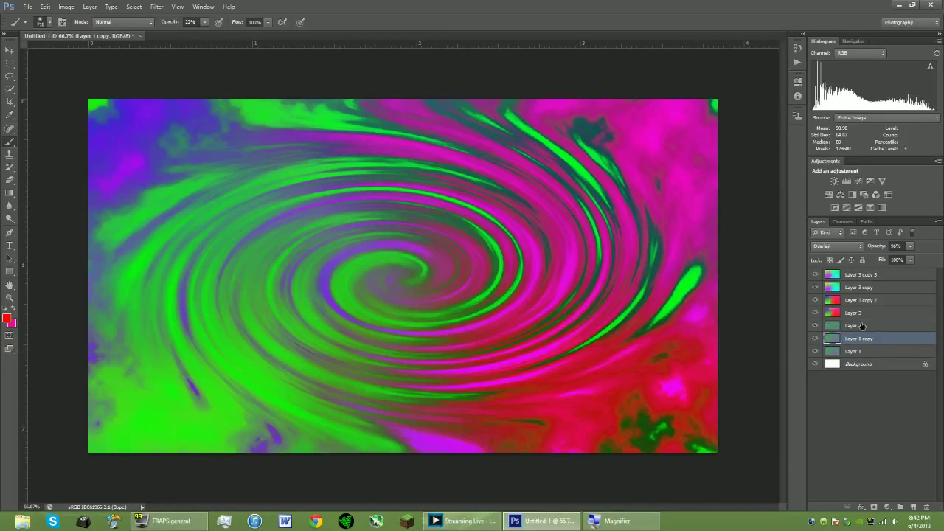
right_click(861, 326)
click(819, 206)
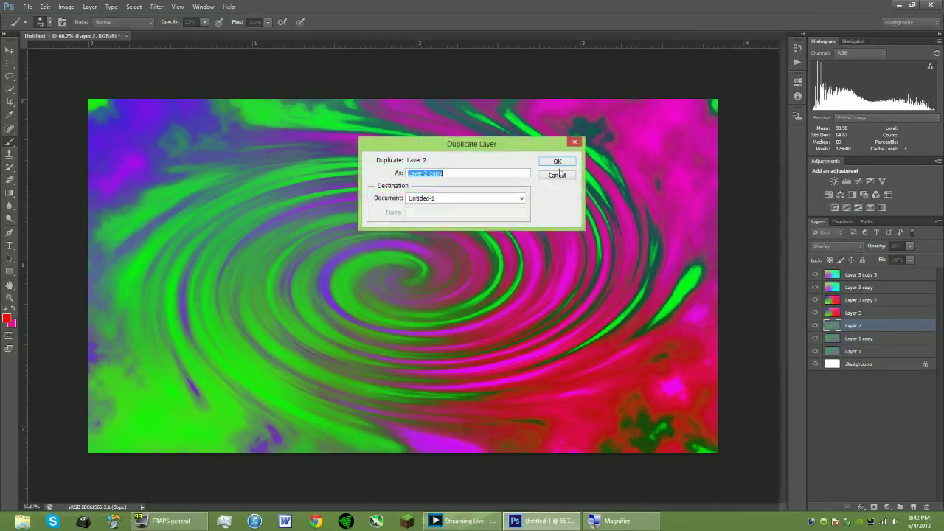
click(555, 162)
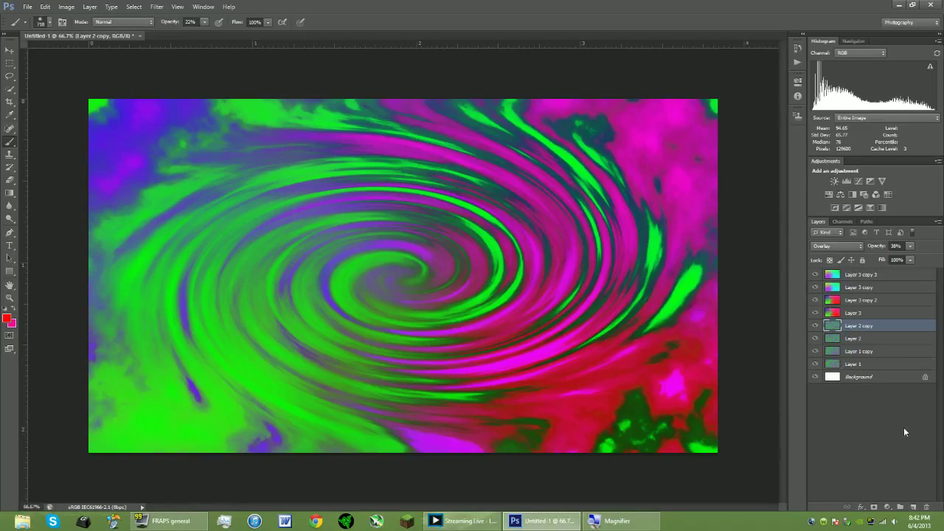
click(854, 433)
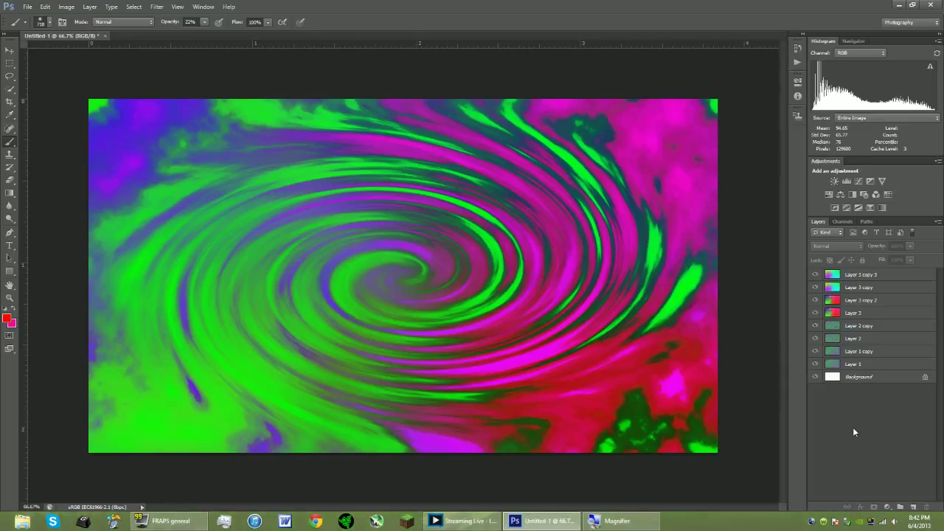
click(156, 7)
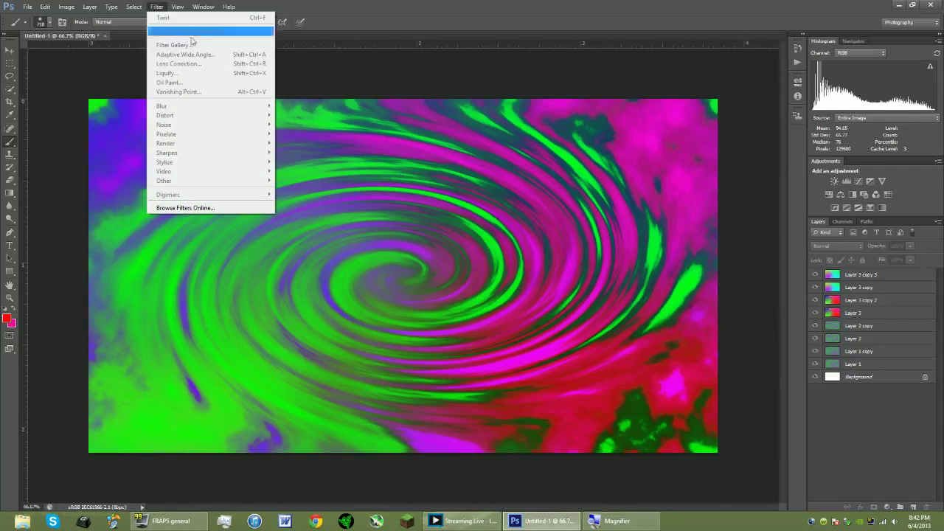
click(860, 251)
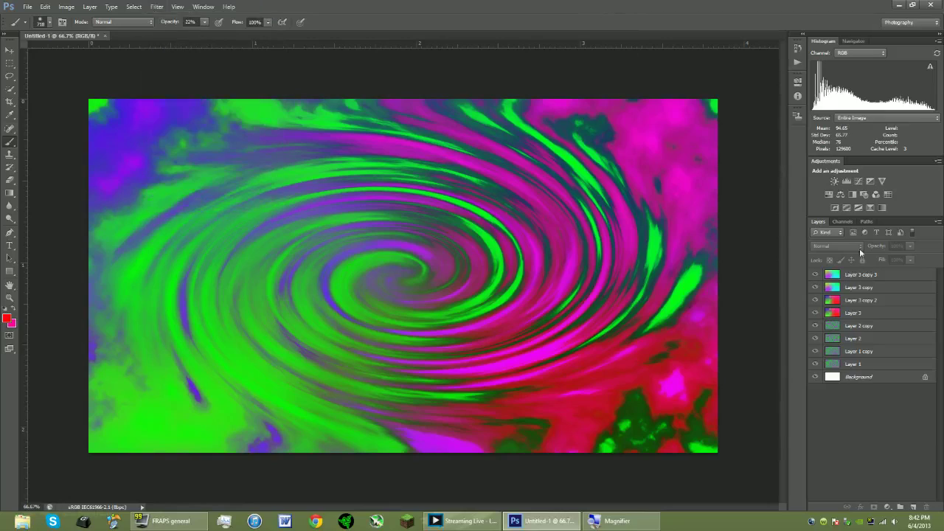
Apply a Gaussian Blur with a radius of 2.7 pixels to Layer 2 copy.
click(873, 329)
click(177, 7)
mouse_move(156, 7)
mouse_move(237, 106)
mouse_move(258, 120)
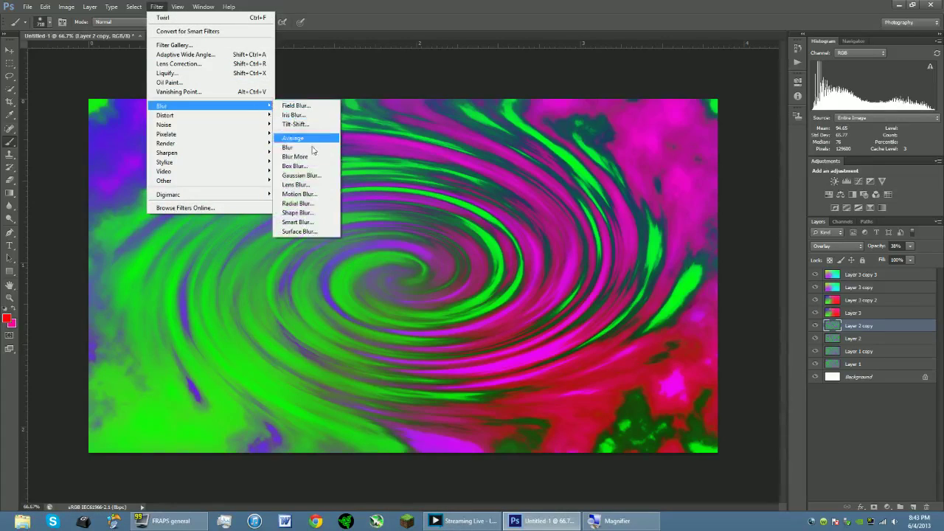
click(302, 175)
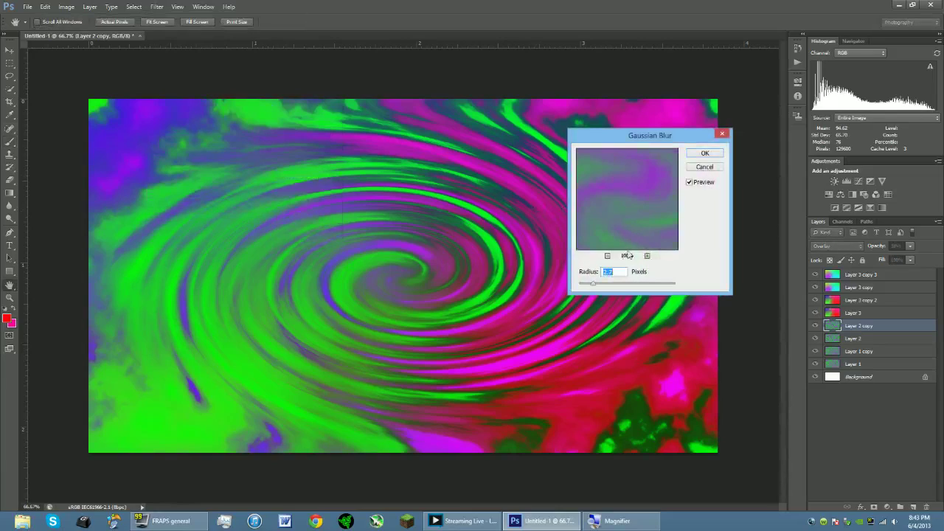
click(705, 153)
key(b)
Blur Layer 2 copy a second time with a Gaussian Blur radius of 2.1 pixels.
click(157, 6)
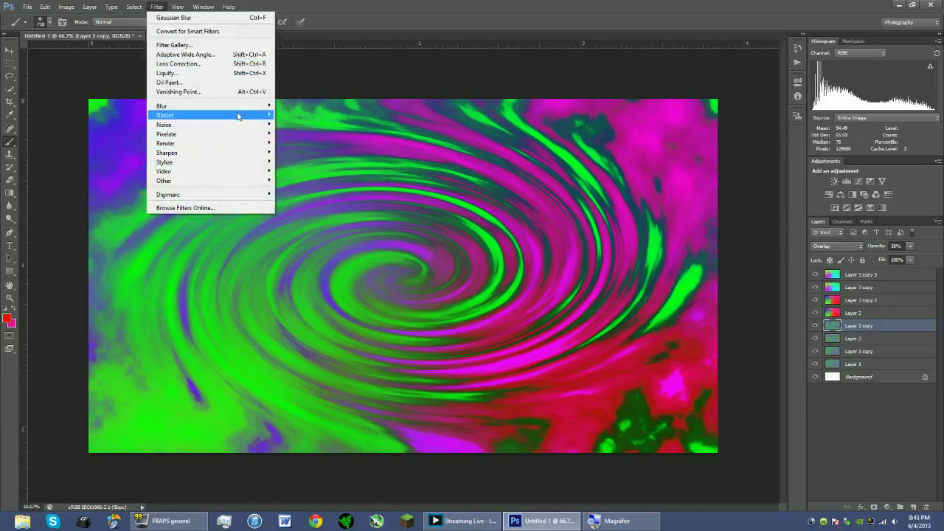
mouse_move(251, 107)
click(320, 181)
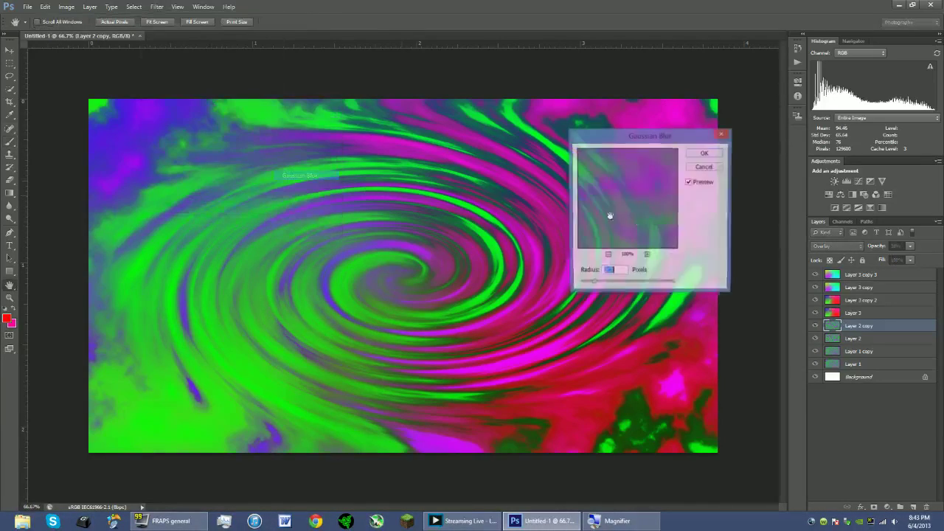
click(607, 256)
click(607, 256)
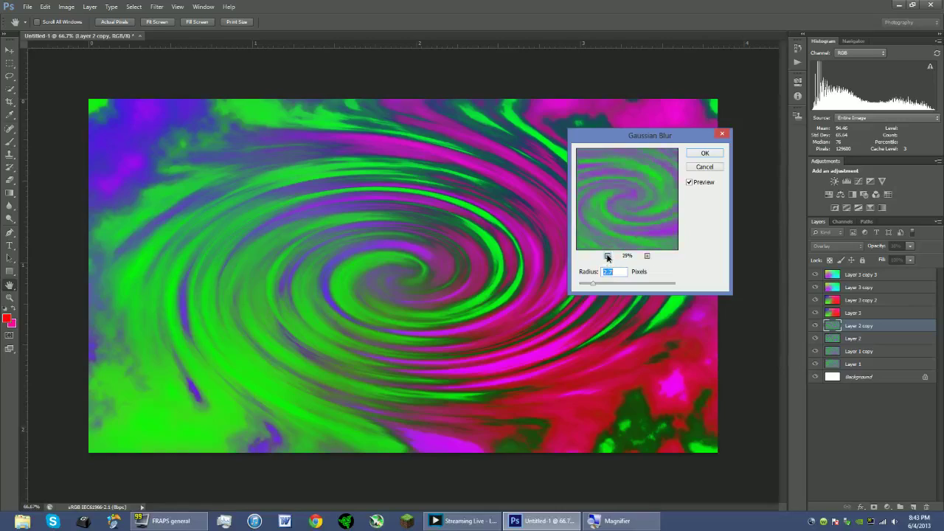
click(607, 256)
mouse_move(593, 284)
mouse_down()
mouse_move(668, 285)
mouse_move(600, 287)
mouse_up()
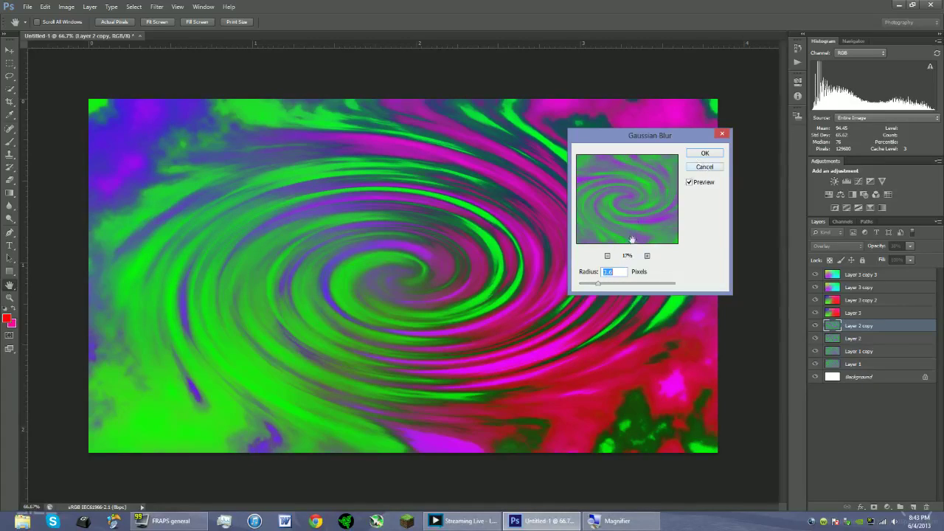
text(2.5)
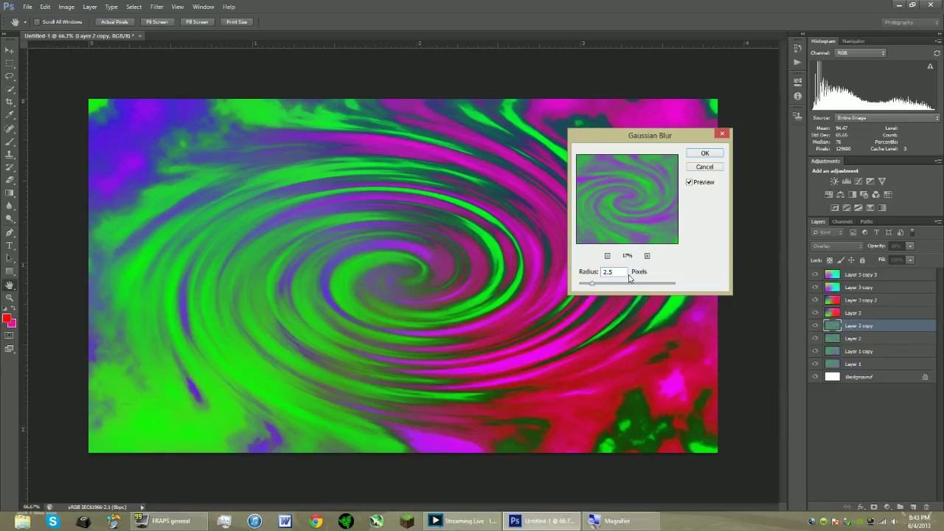
key(BackSpace)
text(2)
key(BackSpace)
text(1)
click(706, 153)
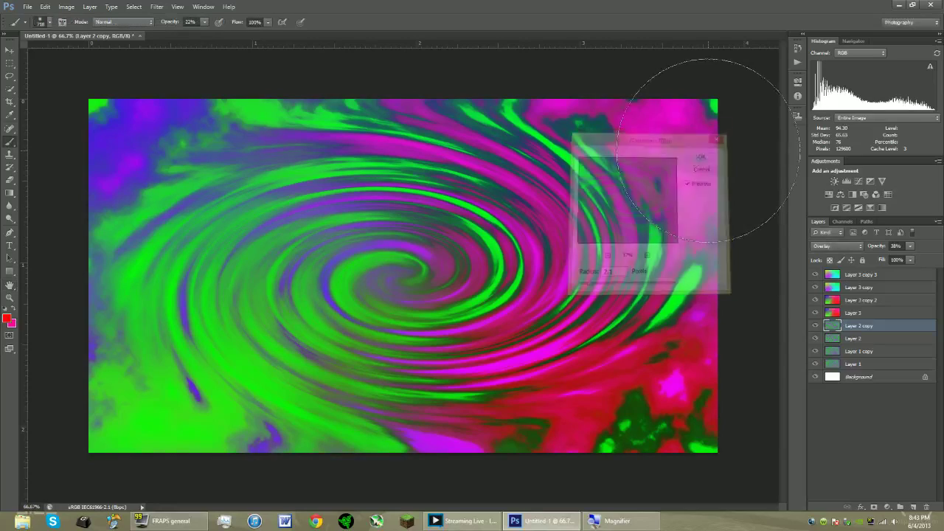
Apply a Gaussian Blur with a radius of 2.1 pixels to Layer 1.
click(876, 352)
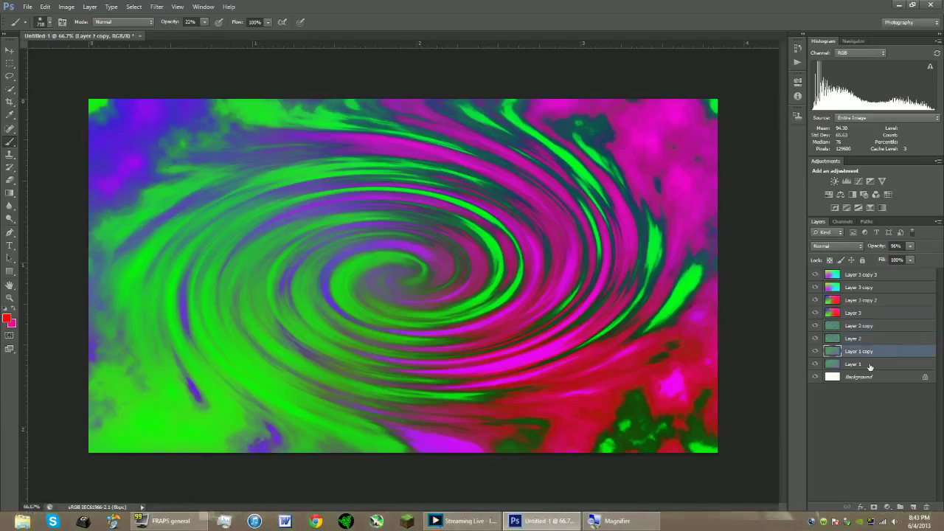
click(870, 366)
click(174, 7)
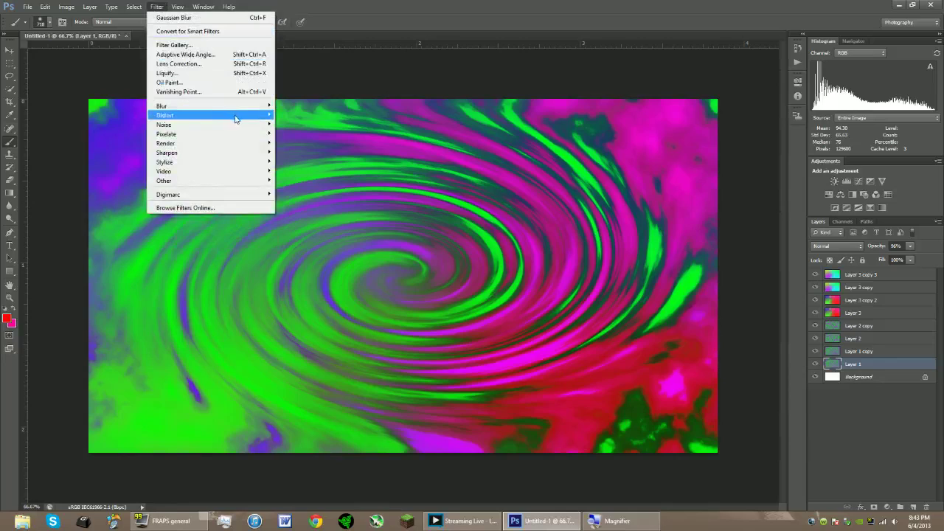
mouse_move(251, 107)
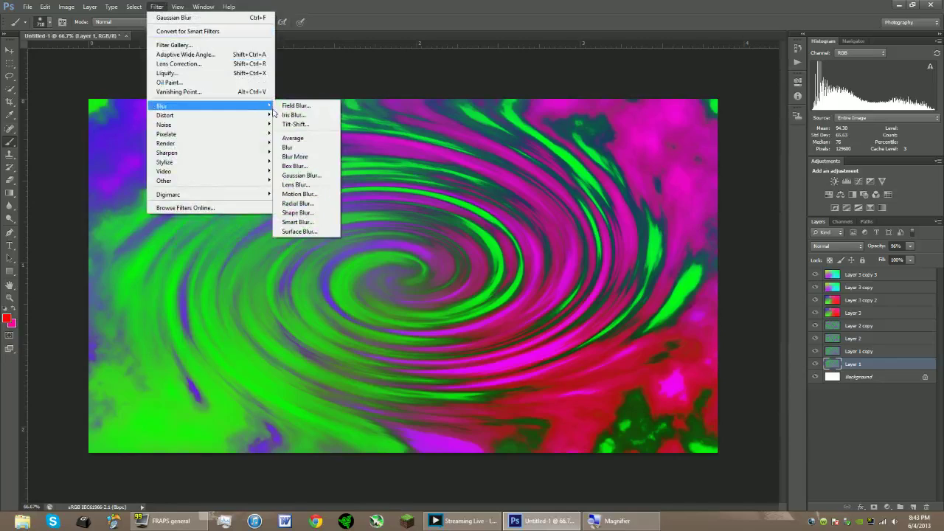
click(315, 175)
click(608, 256)
click(607, 256)
click(607, 255)
click(607, 256)
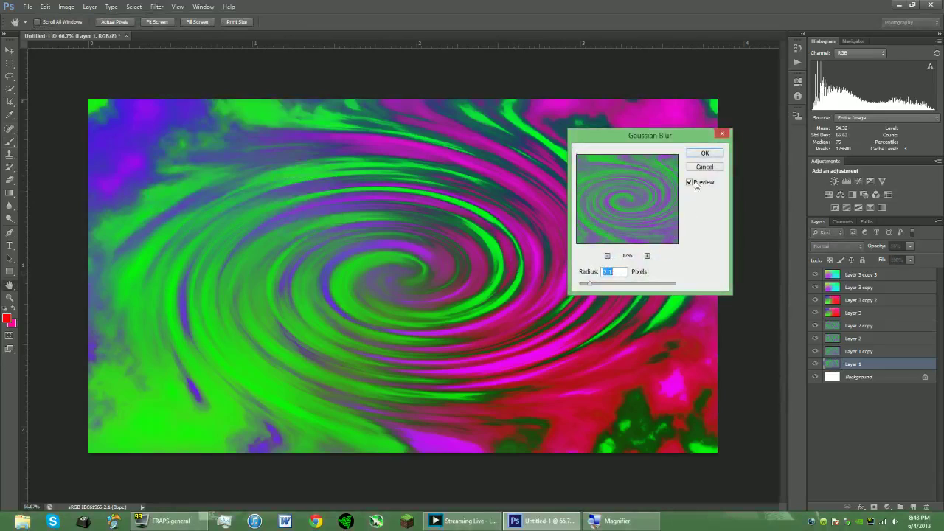
click(705, 153)
Apply a Gaussian Blur with a radius of 2.1 pixels to Layer 3.
click(864, 313)
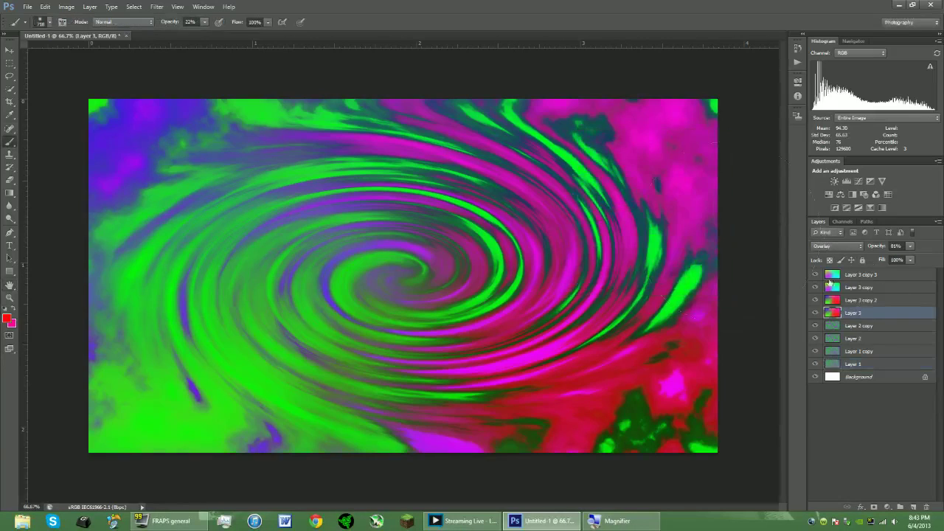
click(156, 6)
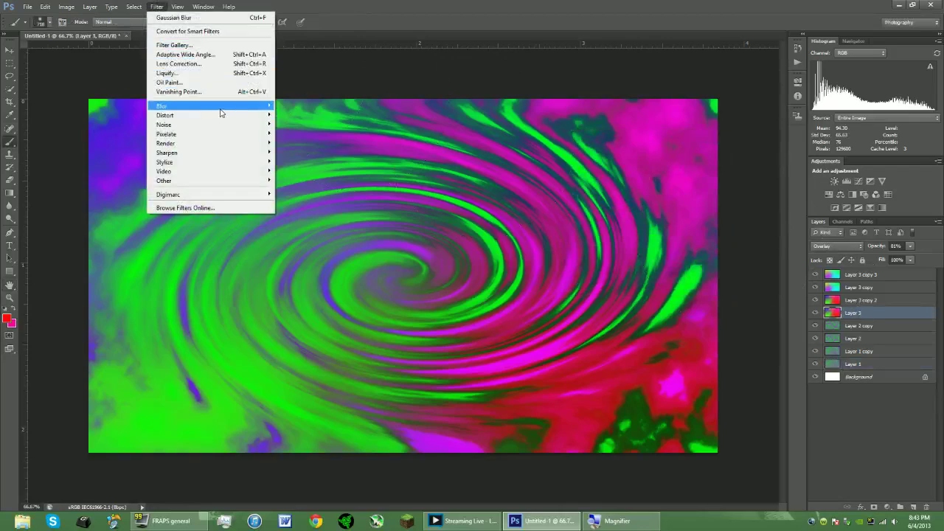
mouse_move(220, 111)
click(319, 178)
click(608, 256)
click(609, 257)
click(608, 257)
click(609, 257)
click(609, 256)
click(710, 157)
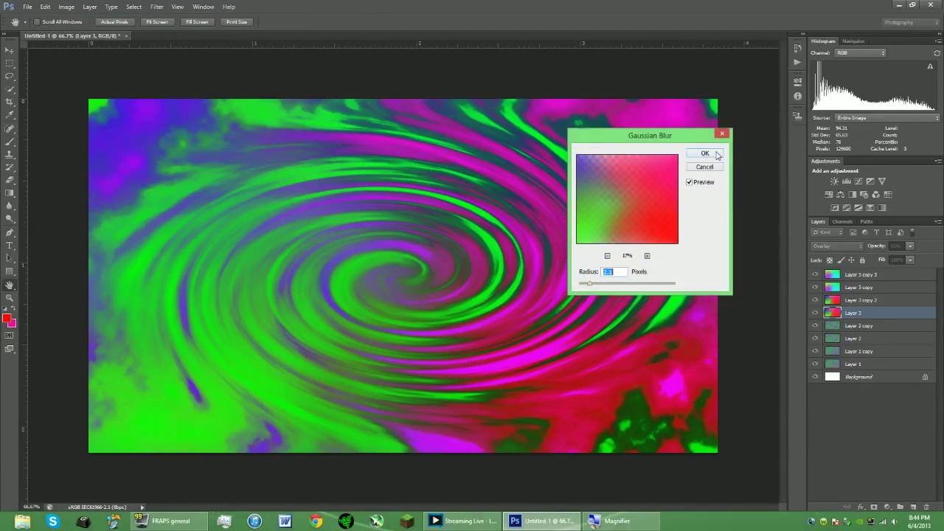
Apply a Gaussian Blur with a radius of 2.1 pixels to Layer 3 copy.
click(873, 288)
click(156, 6)
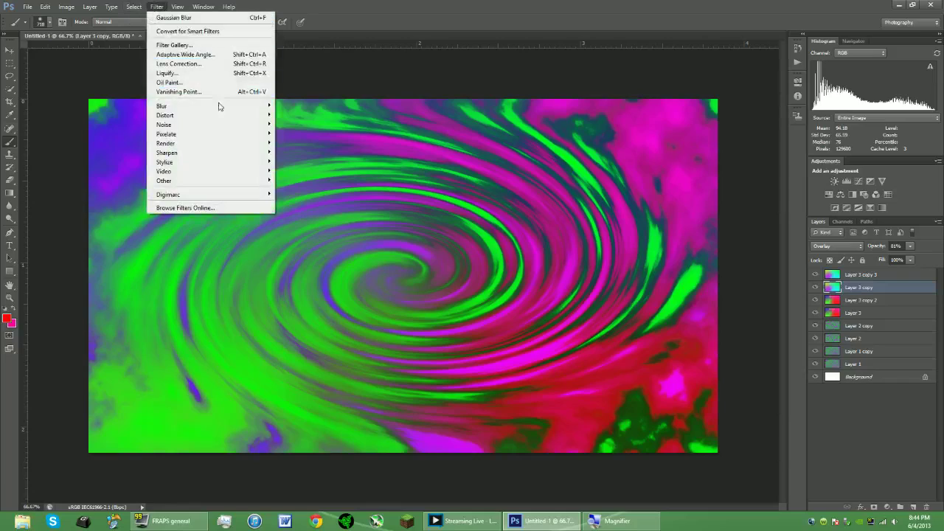
mouse_move(257, 108)
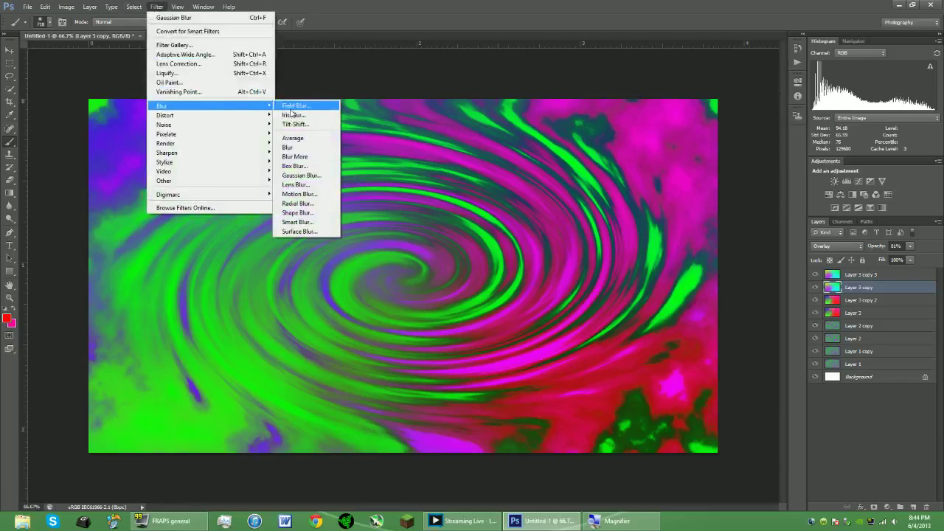
click(317, 177)
click(607, 256)
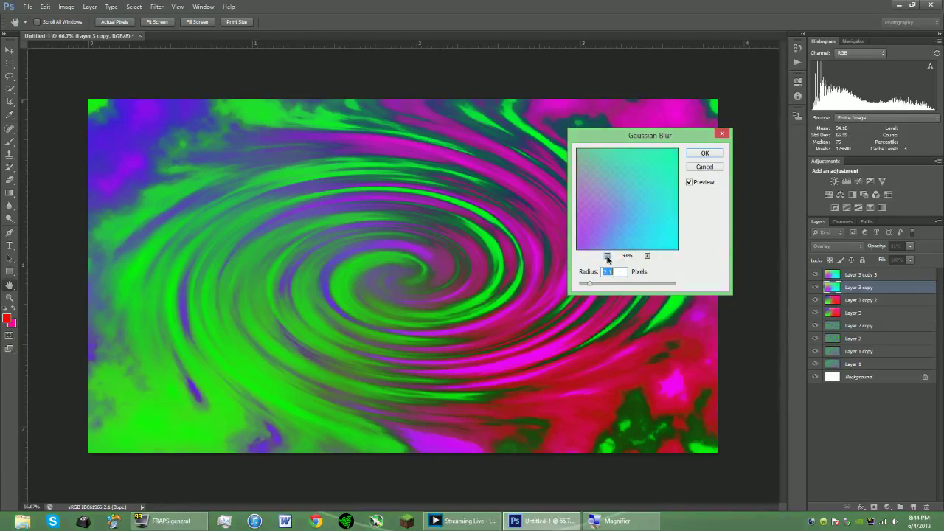
click(607, 256)
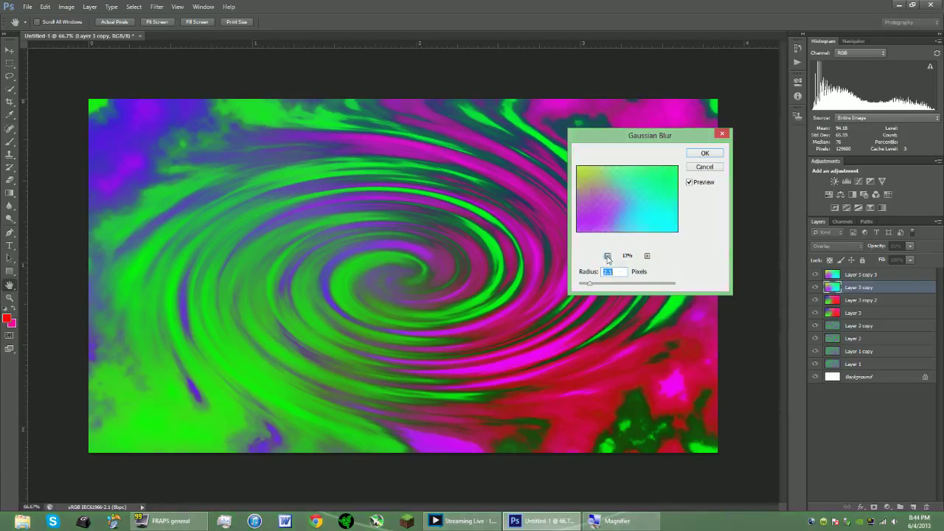
click(704, 152)
Brush red at 22% opacity over the lower-left of the swirl on Layer 3 copy, and undo a second stroke across its center.
key(b)
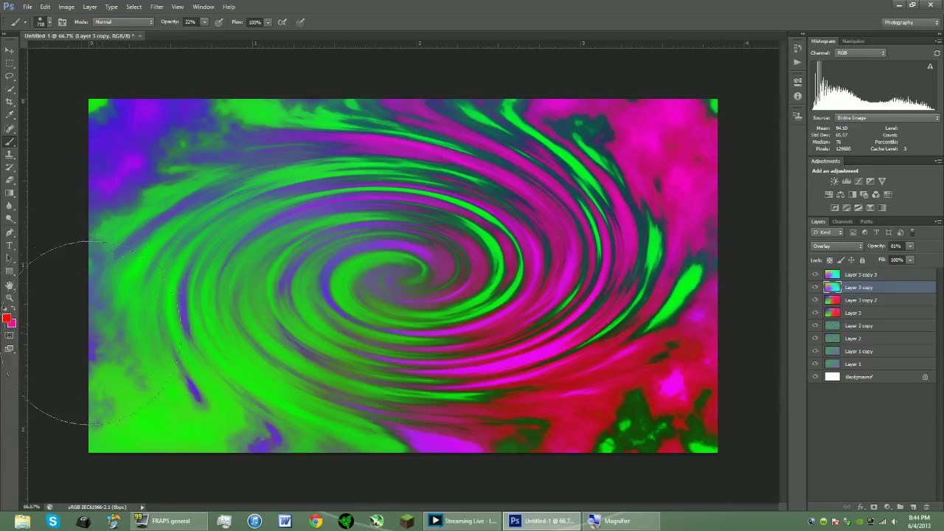
mouse_move(116, 366)
mouse_down()
mouse_move(129, 345)
mouse_move(191, 405)
mouse_move(155, 408)
mouse_move(163, 371)
mouse_up()
drag(278, 288, 387, 269)
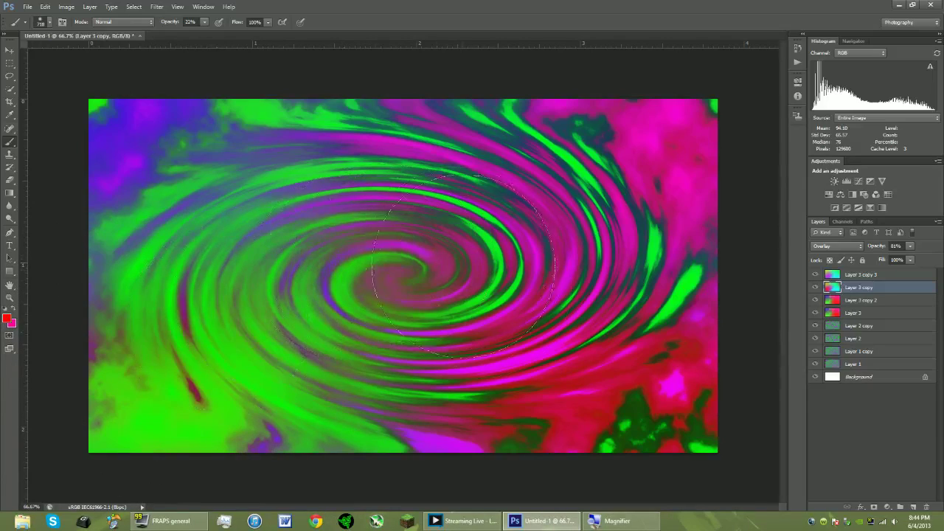
key(ctrl+z)
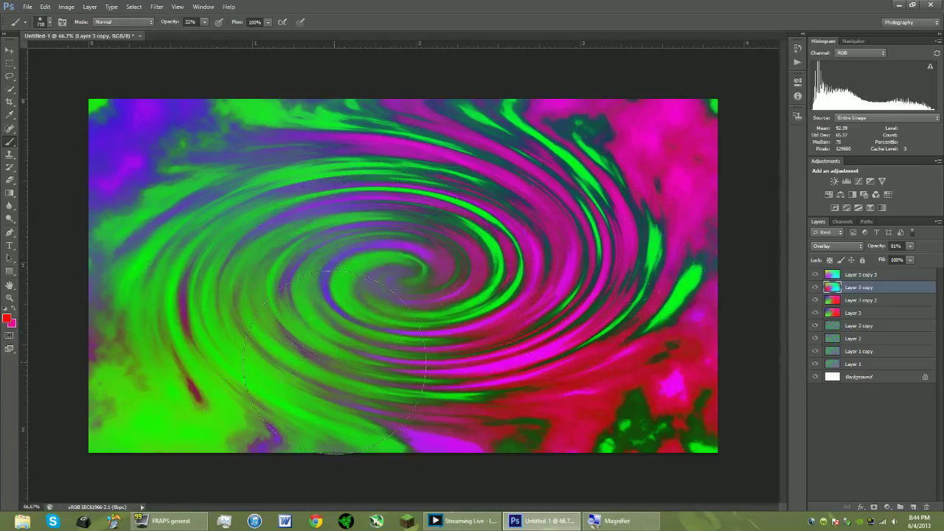
Deselect all layers and dismiss the brush tool alert.
click(854, 399)
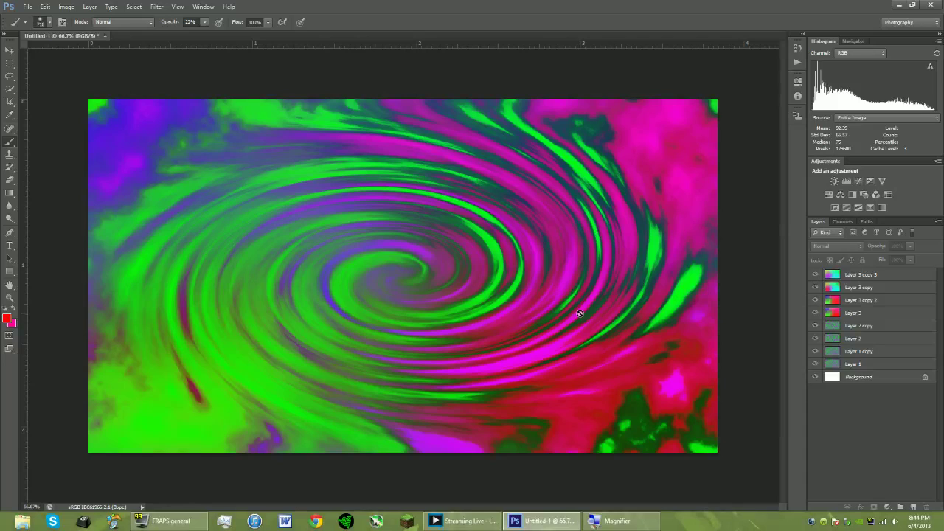
drag(551, 7, 533, 1)
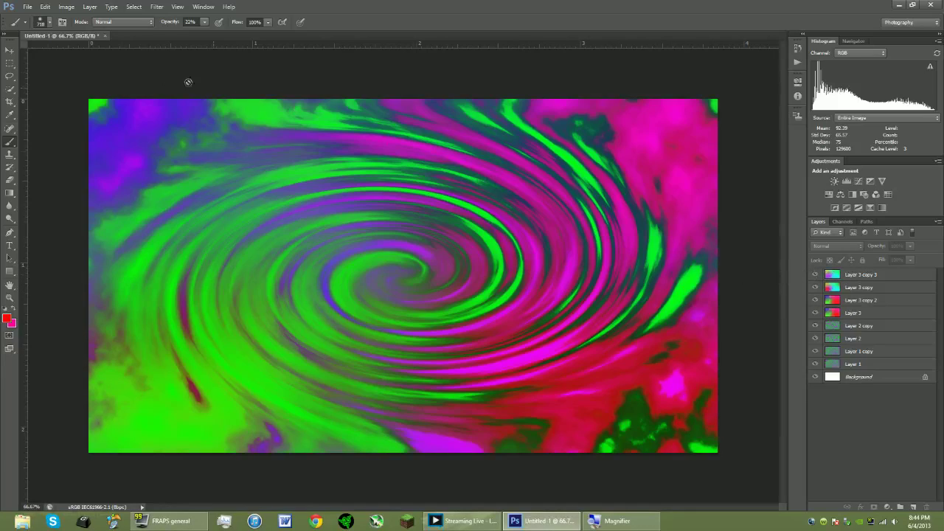
click(258, 147)
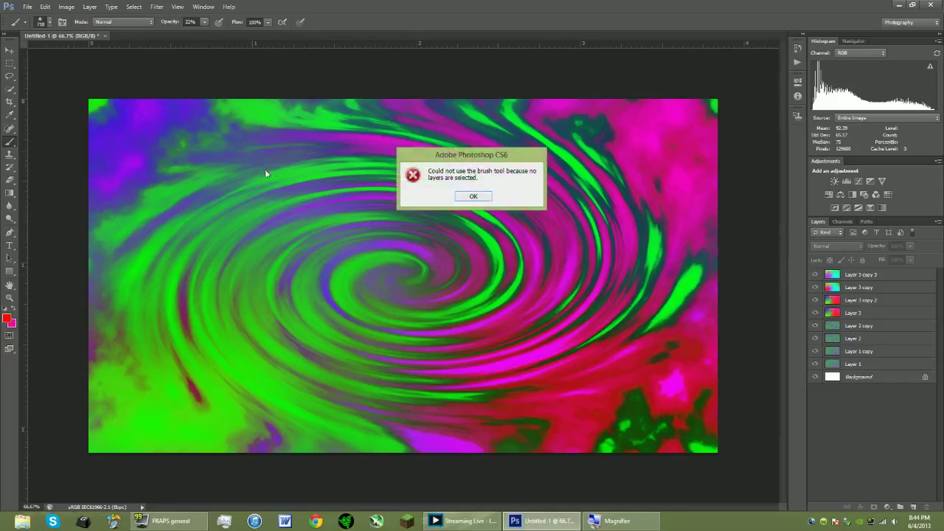
click(473, 198)
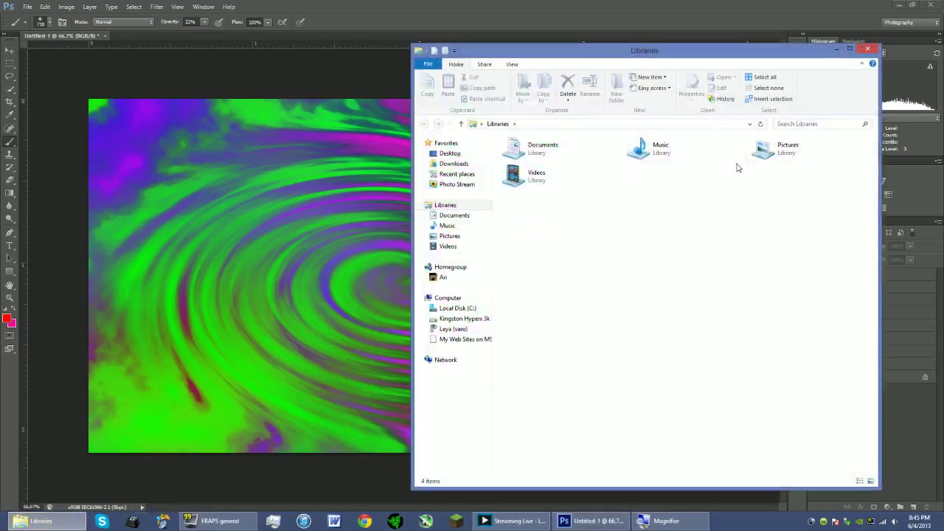
View Colorful Swirl.png from the Photoshop Finished Images folder in the Pictures library, and minimize the folder window.
double_click(782, 151)
double_click(631, 189)
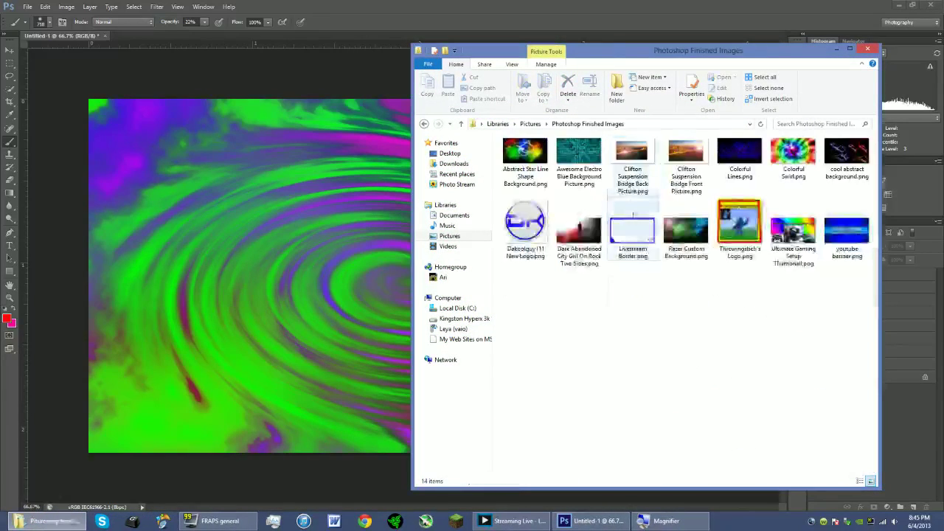
double_click(793, 155)
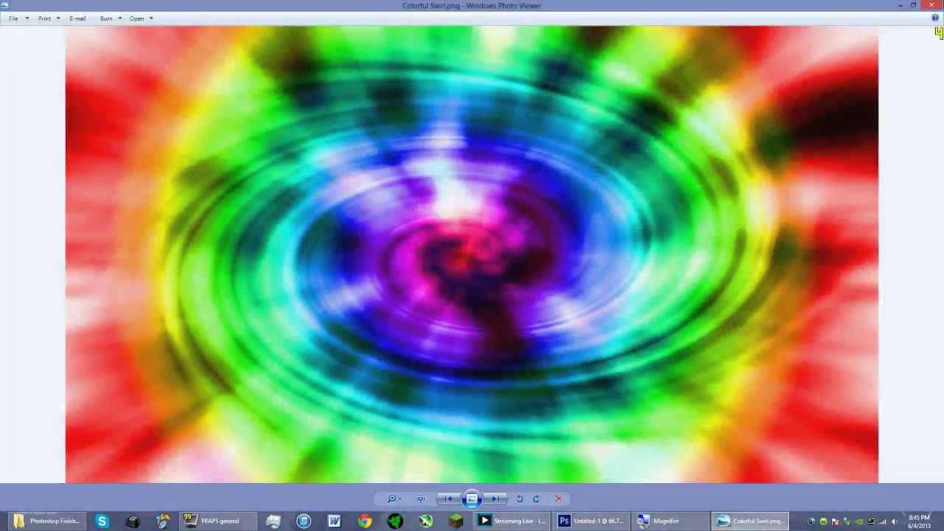
click(931, 5)
click(844, 51)
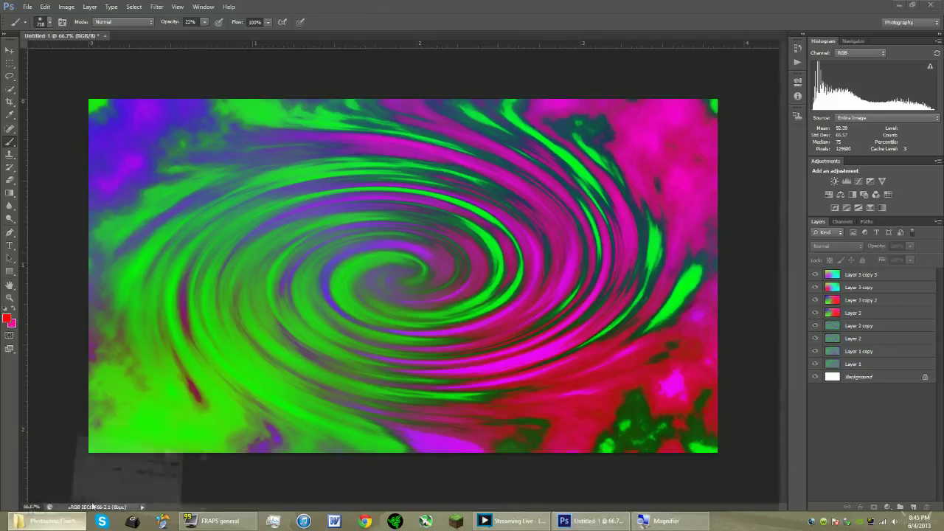
View the Abstract Star Line Shape, Awesome Electro Blue and cool abstract background images in the Photoshop Finished Images folder.
click(49, 521)
click(629, 313)
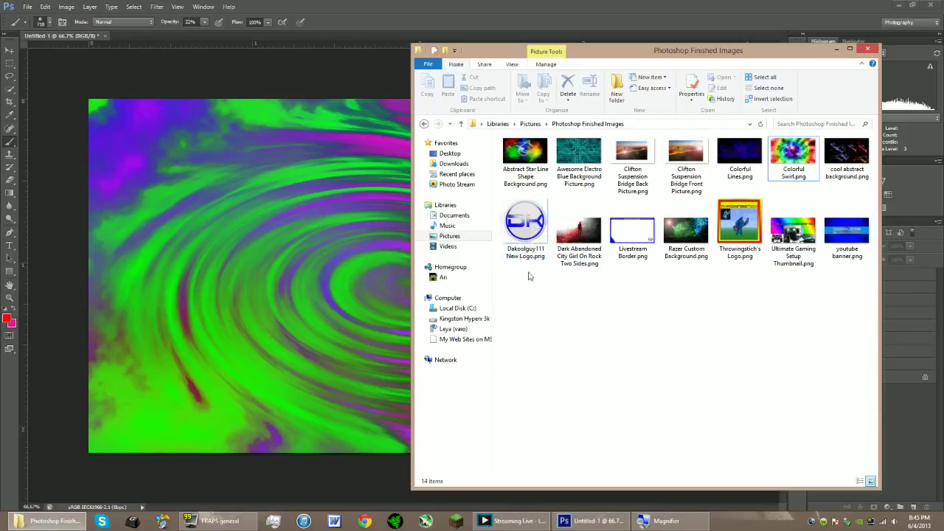
double_click(526, 182)
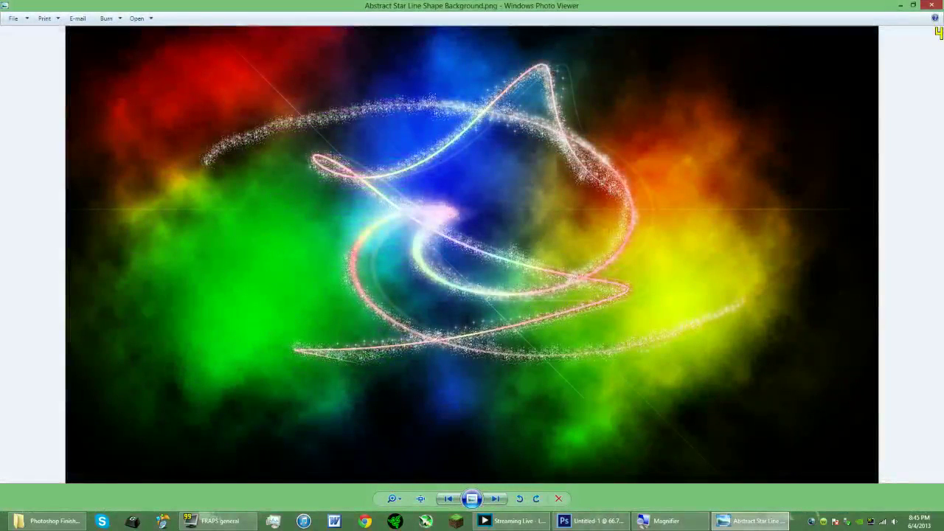
click(935, 5)
double_click(581, 156)
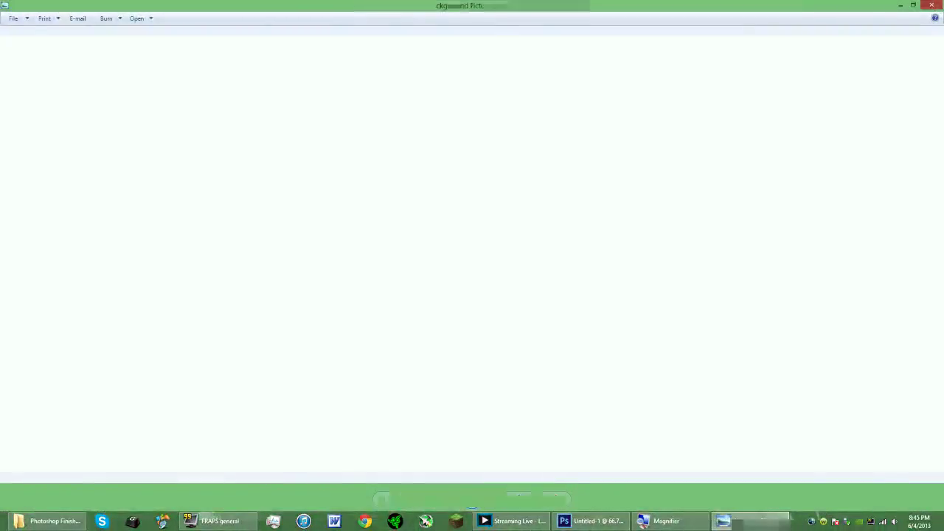
click(934, 5)
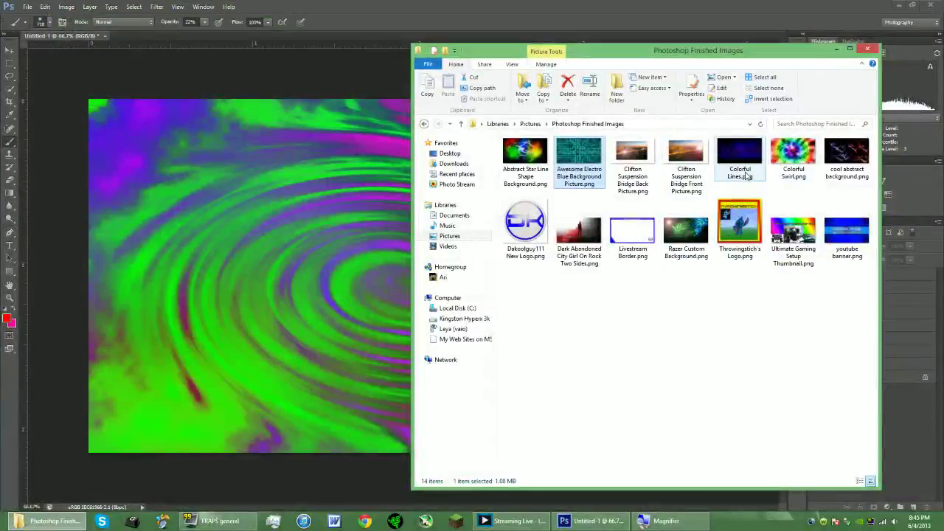
double_click(847, 157)
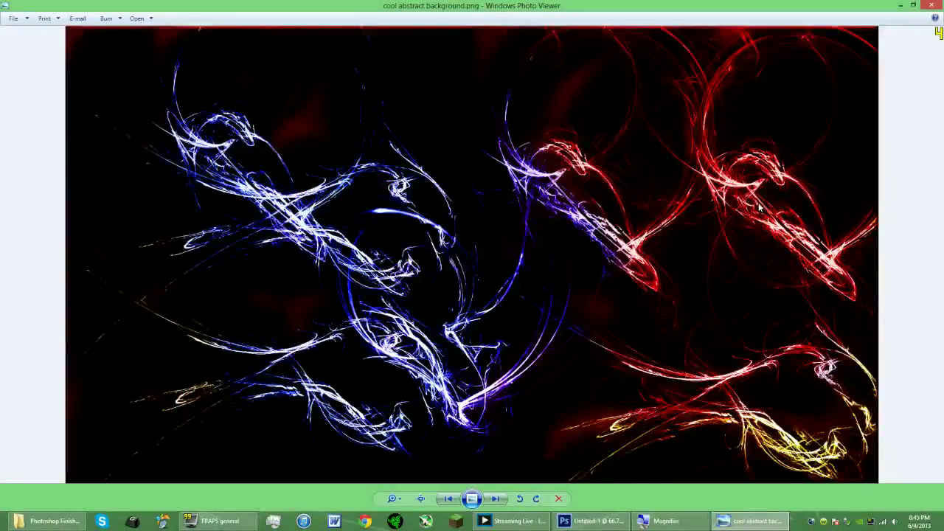
click(934, 5)
View the Dark Abandoned City Girl and Razer Custom Background images, and close the Photoshop Finished Images folder.
double_click(579, 230)
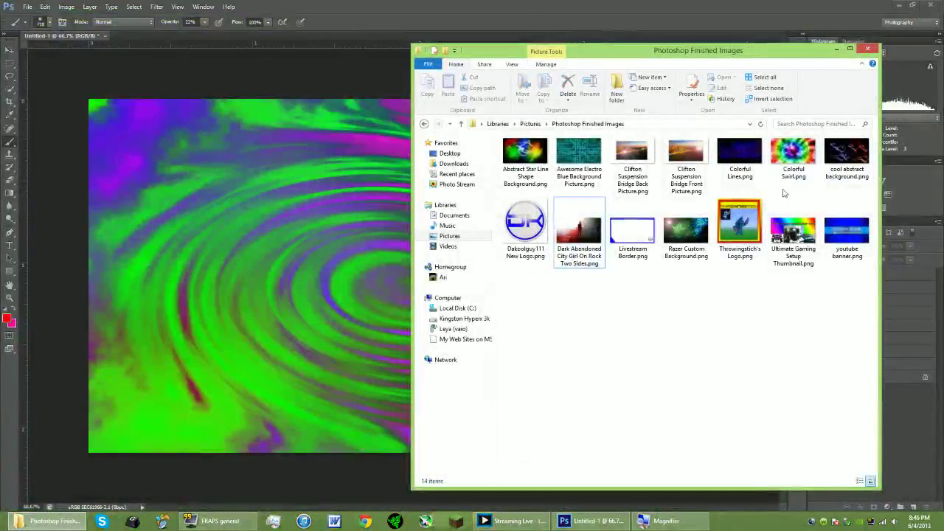
double_click(686, 228)
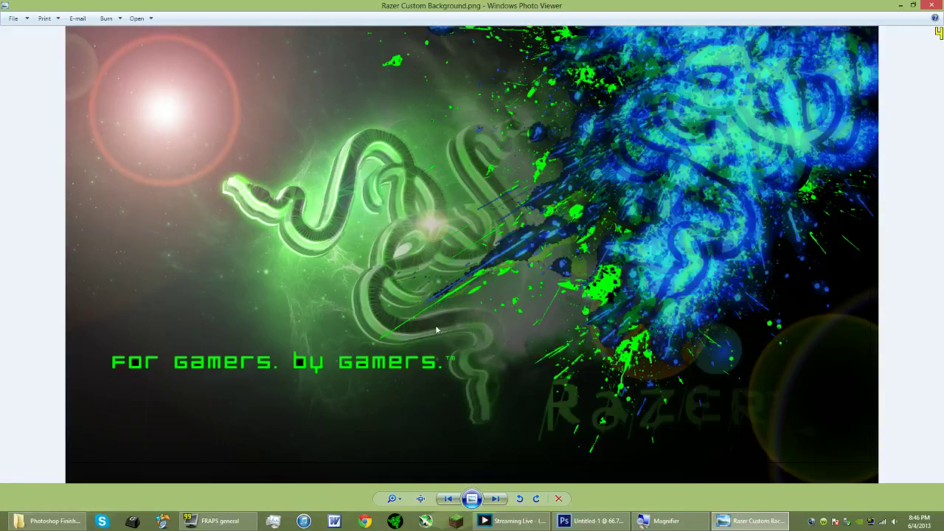
scroll(428, 346, up, 3)
scroll(442, 339, down, 3)
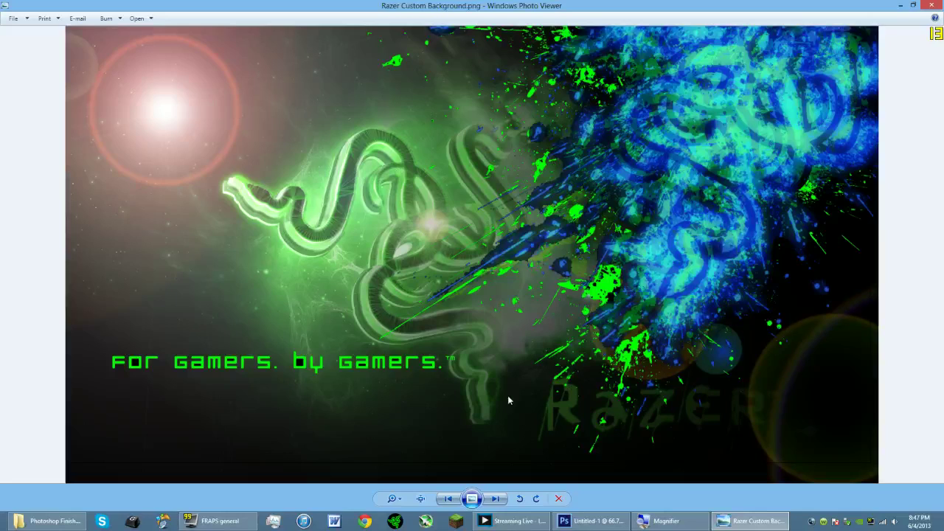
key(alt+F4)
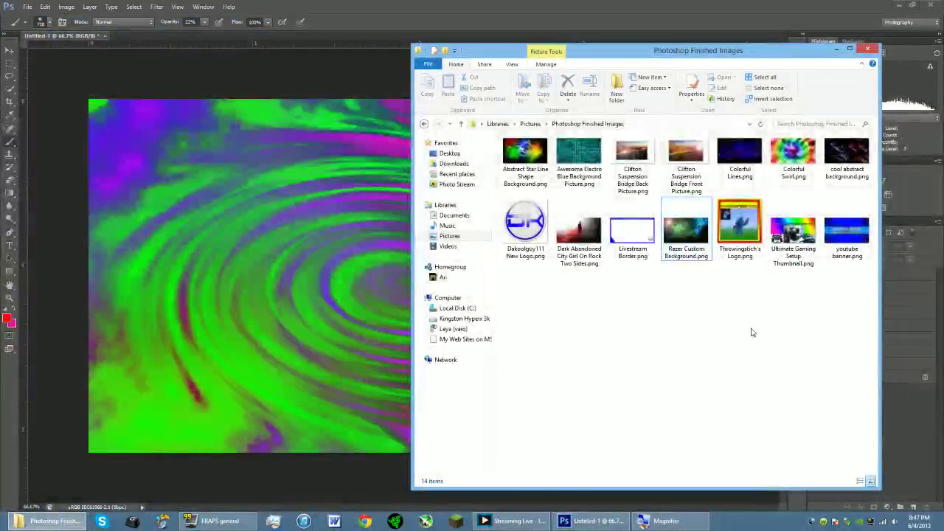
click(867, 49)
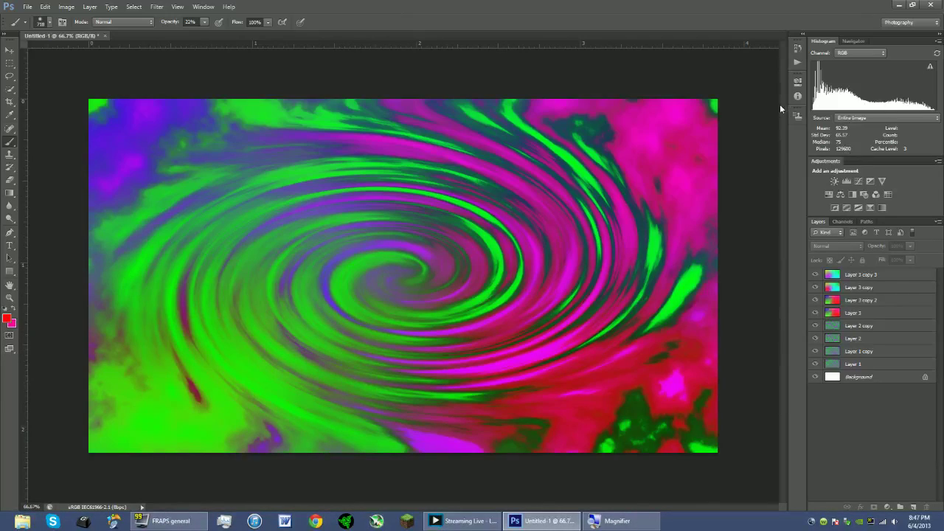
drag(844, 90, 854, 90)
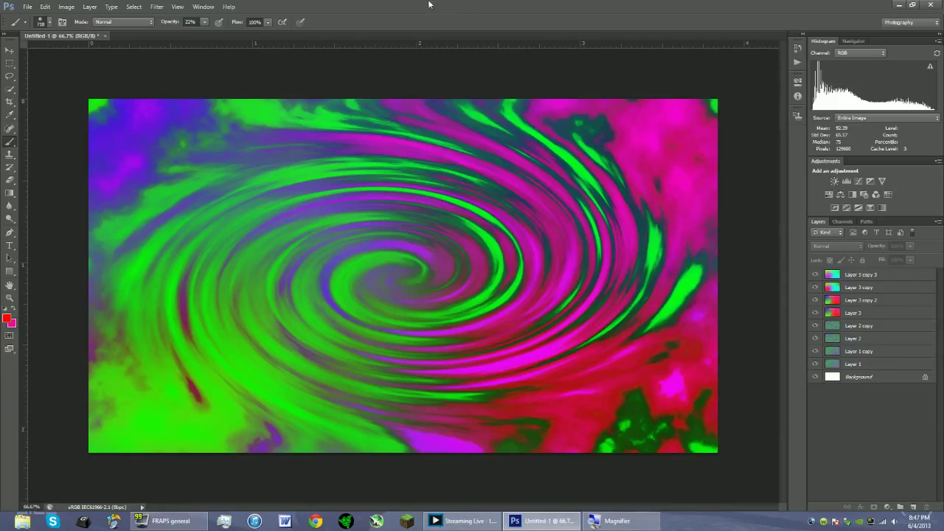
click(27, 7)
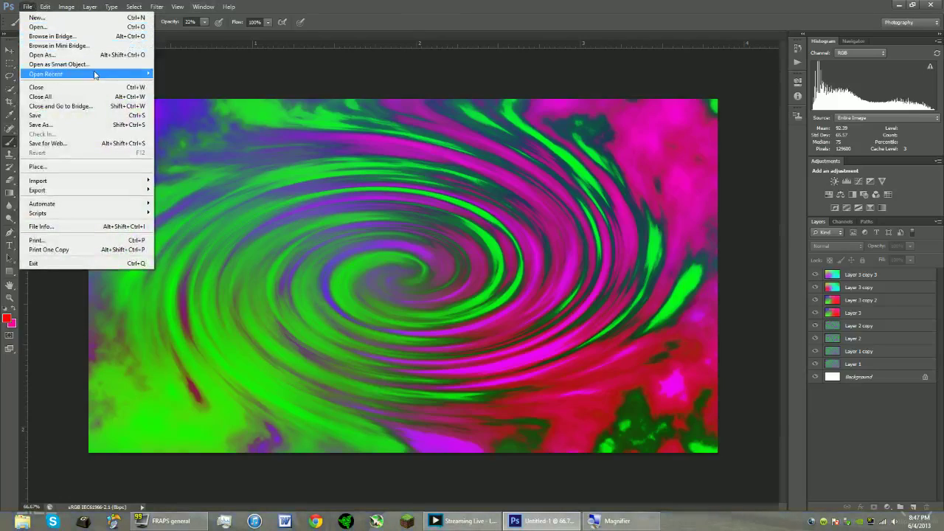
mouse_move(94, 75)
click(416, 115)
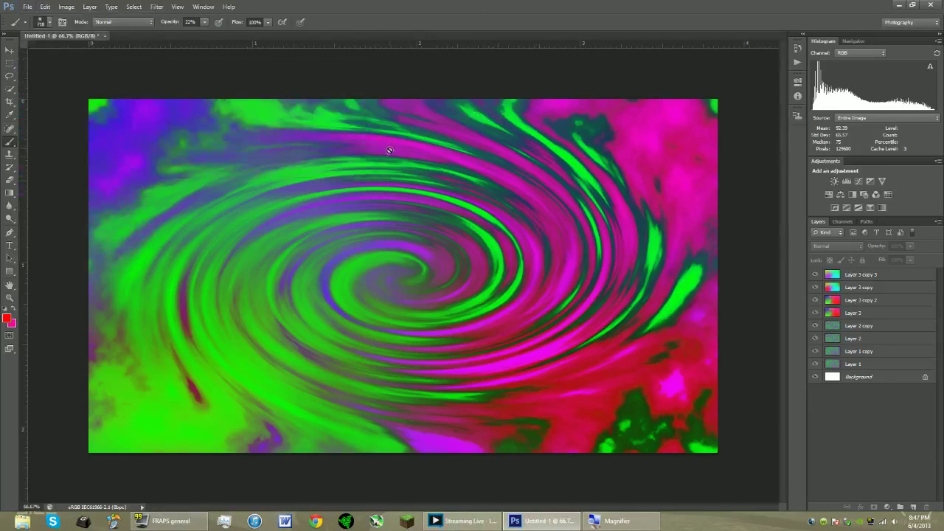
click(310, 195)
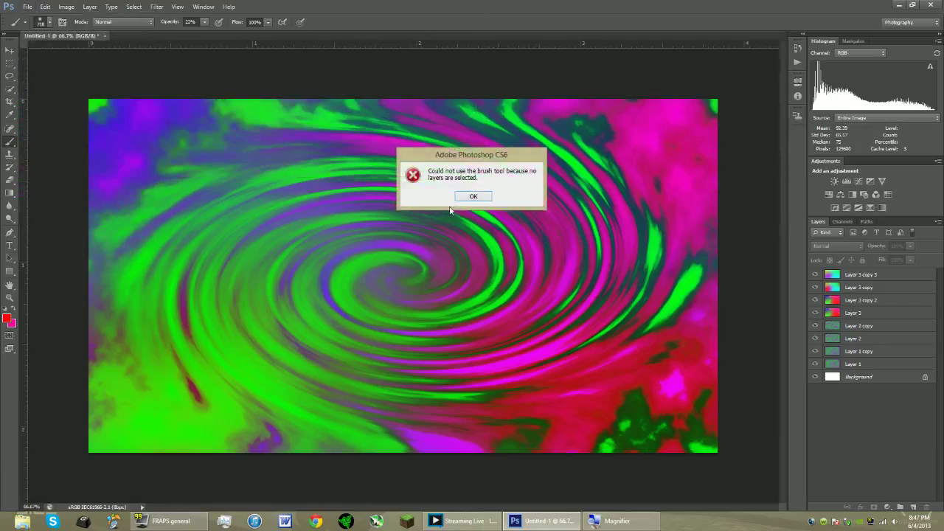
click(468, 197)
Start saving the document as a PSD, browse to the Photoshop Projects folder, and cancel without saving.
click(27, 7)
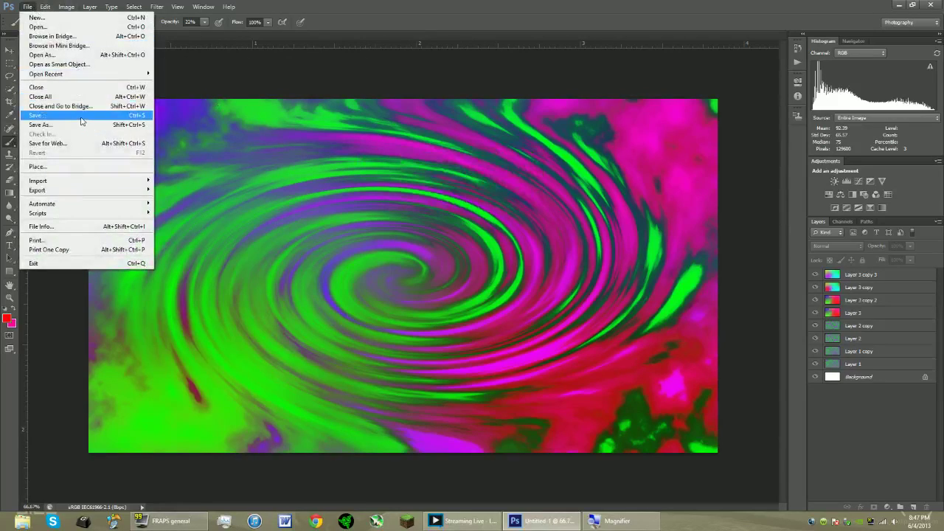
click(80, 117)
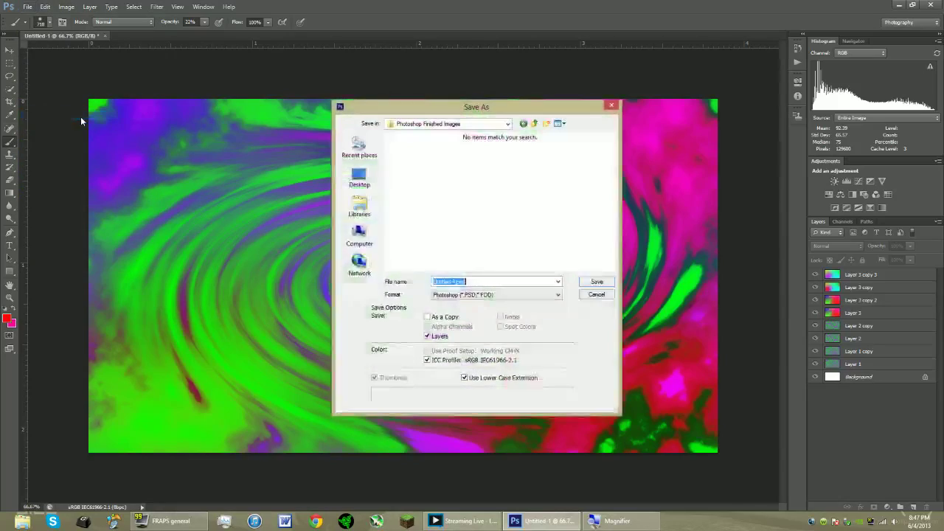
click(536, 124)
double_click(566, 164)
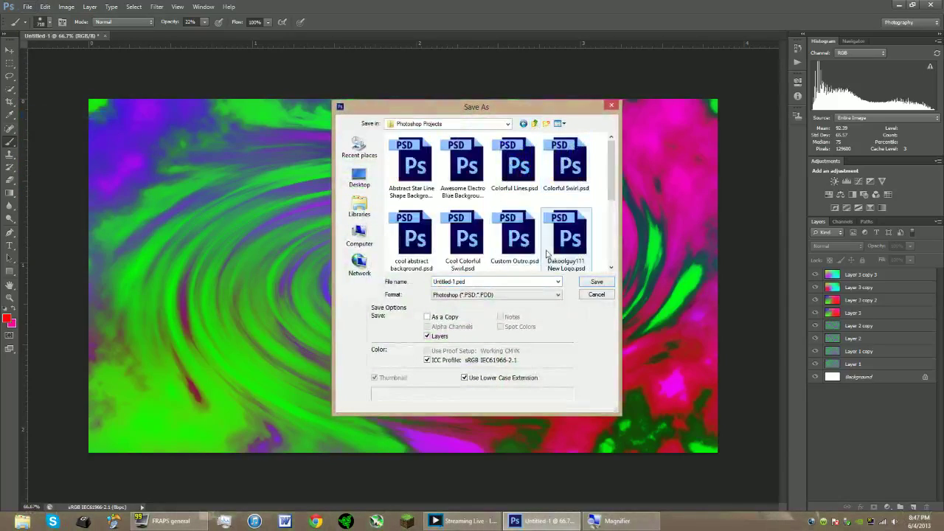
click(597, 294)
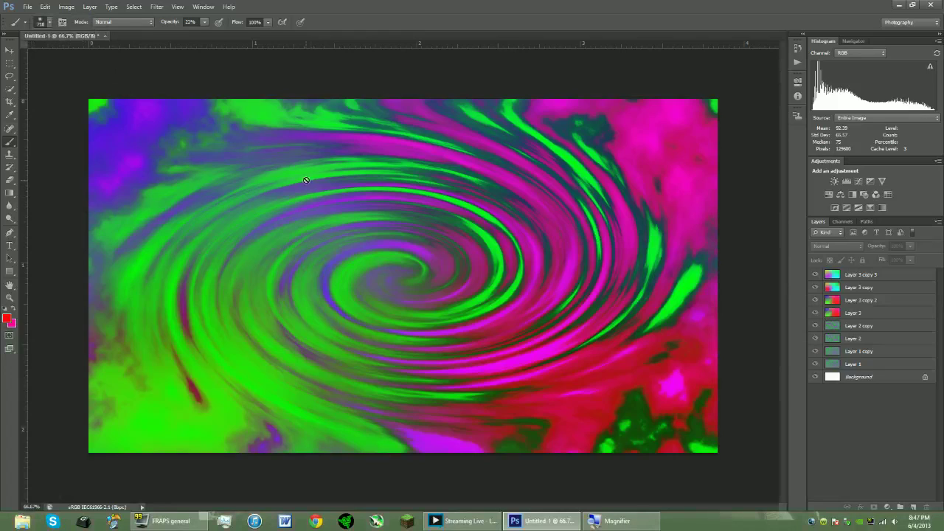
Start saving a copy in the Photoshop Finished Images folder with the format set to PNG, and cancel without saving.
click(28, 8)
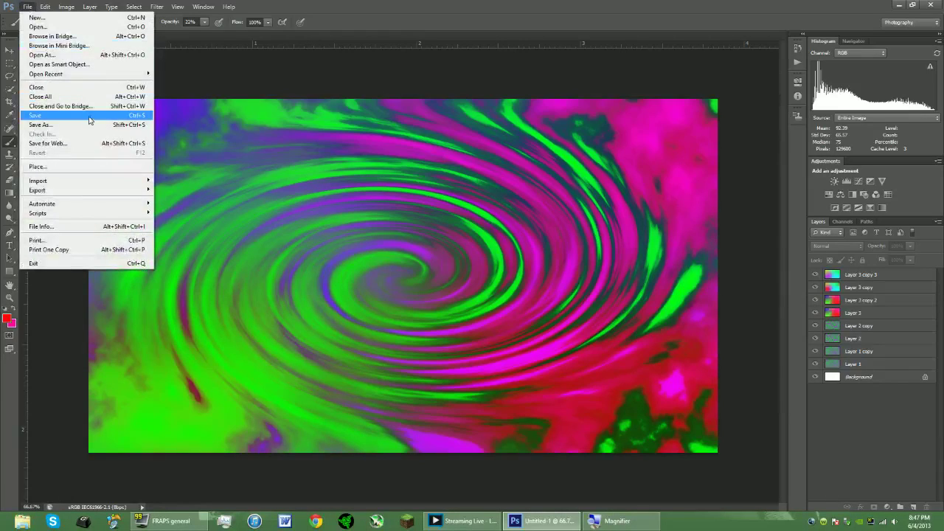
click(78, 124)
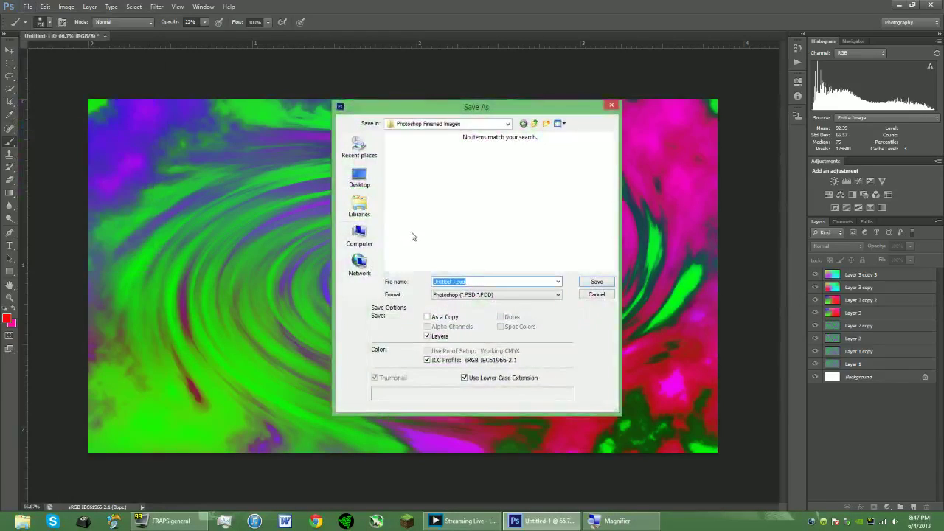
click(534, 123)
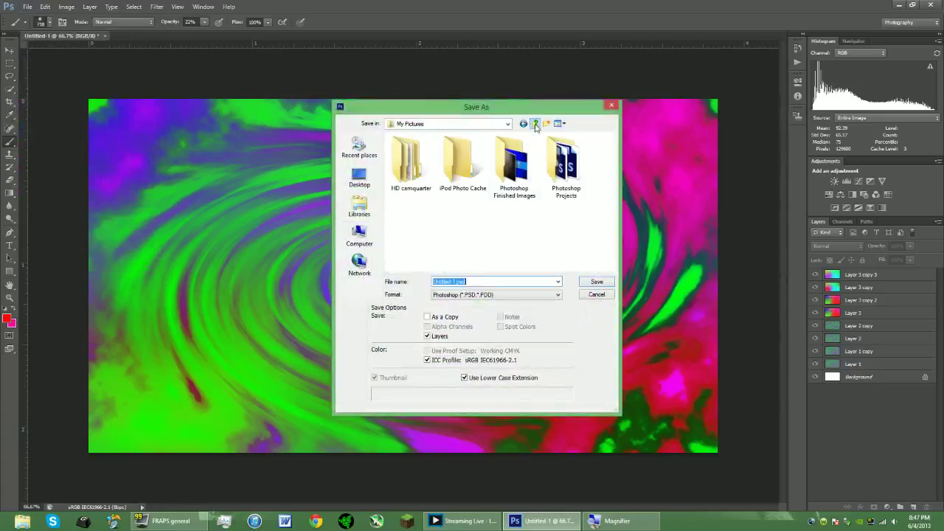
double_click(510, 184)
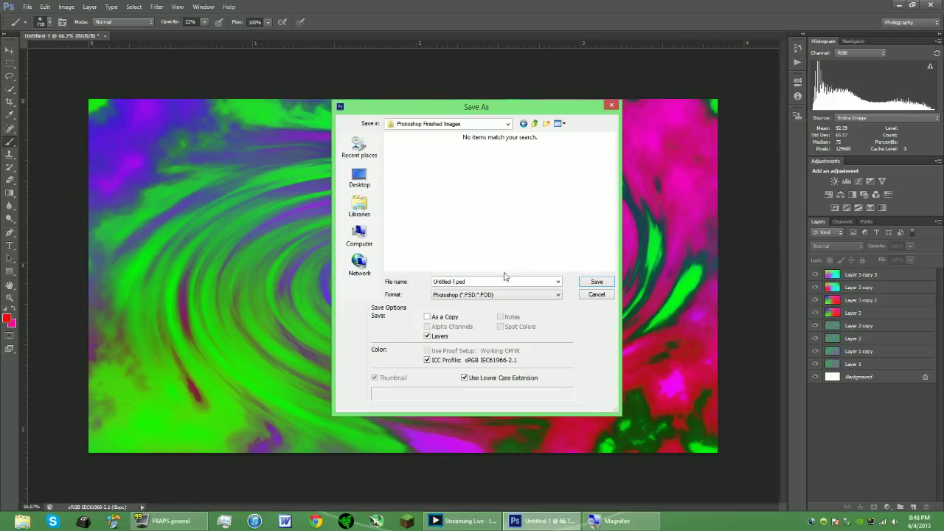
click(480, 298)
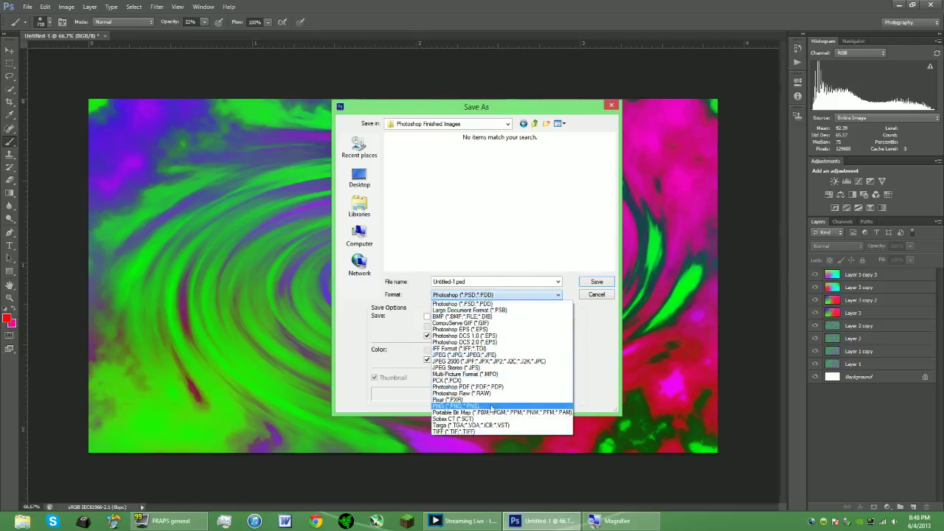
click(442, 406)
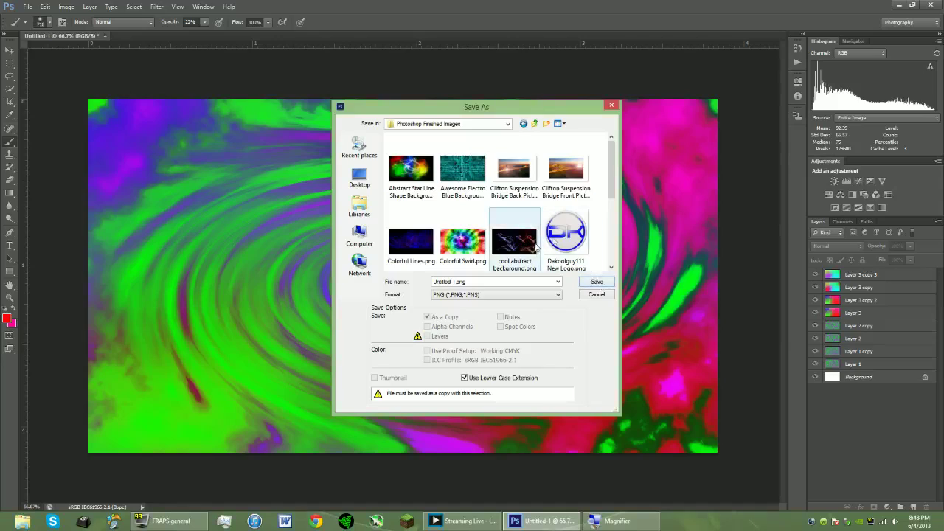
scroll(576, 214, down, 1)
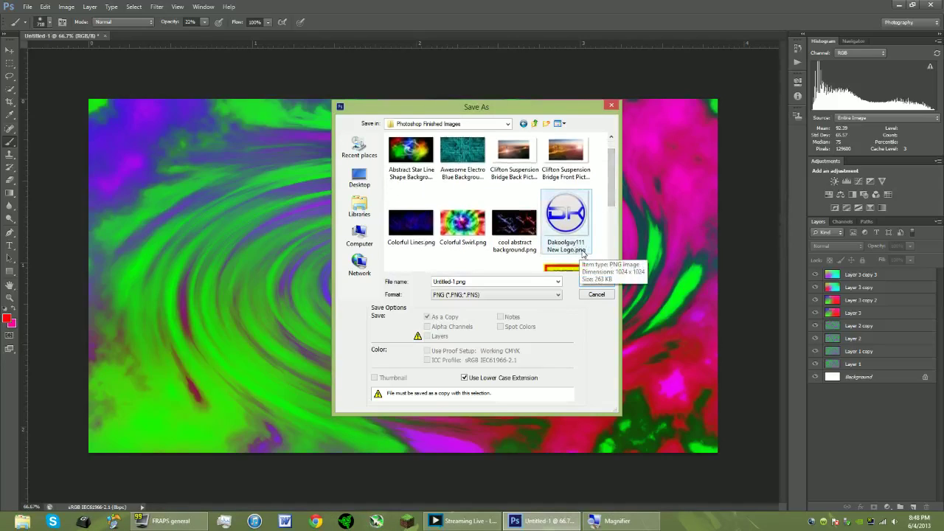
click(596, 295)
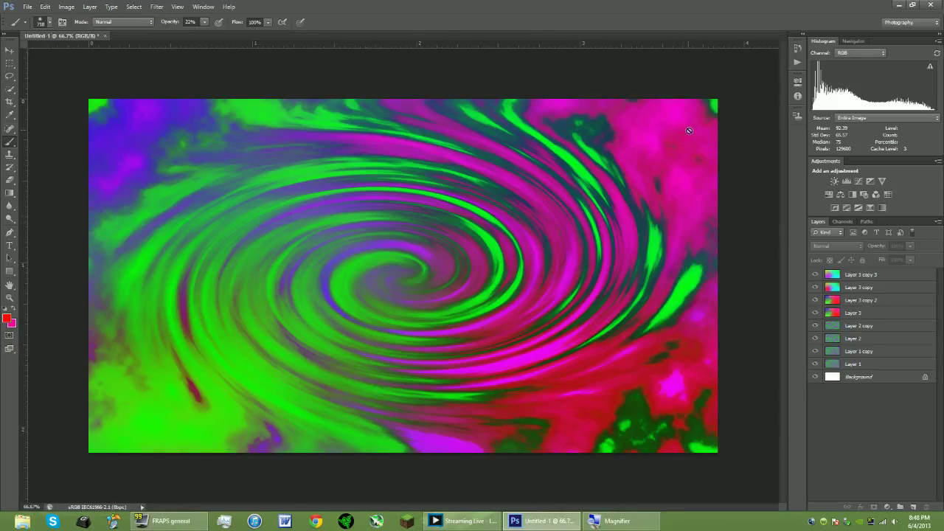
right_click(794, 45)
click(772, 29)
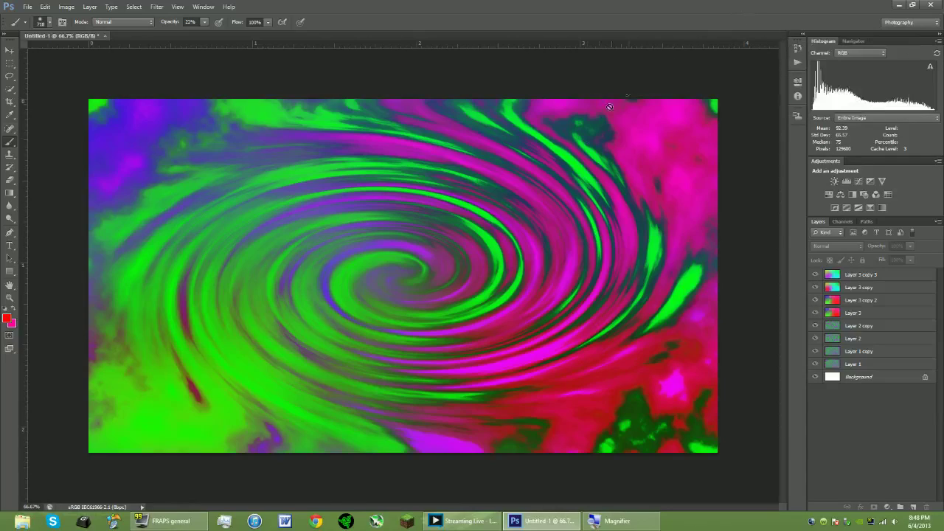